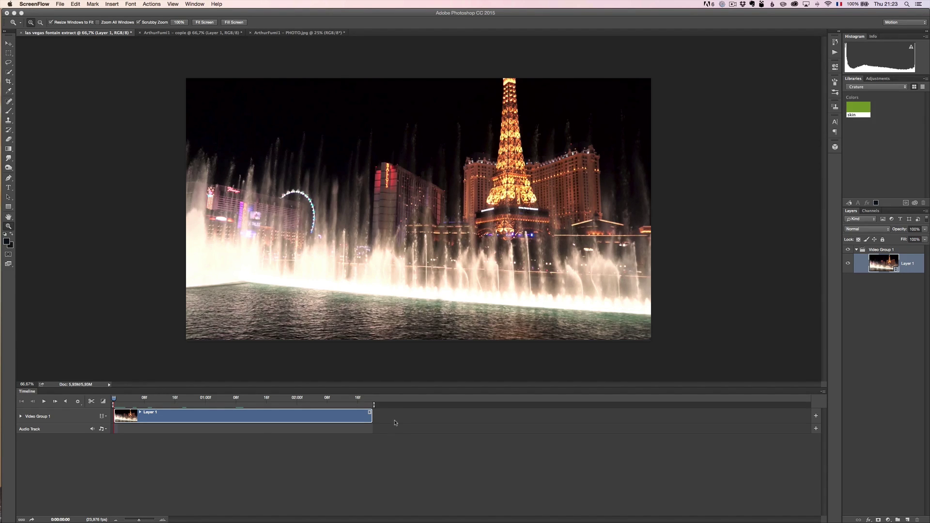
pyautogui.click(198, 6)
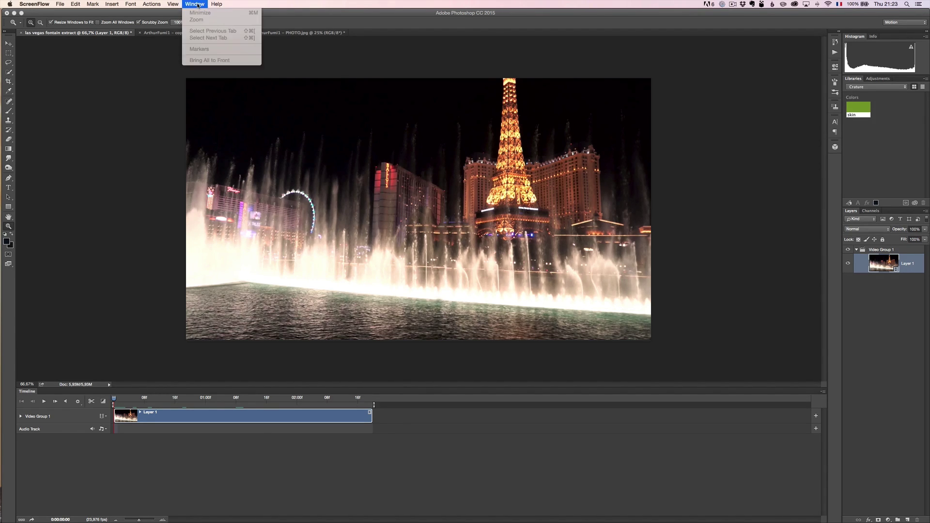
pyautogui.click(151, 68)
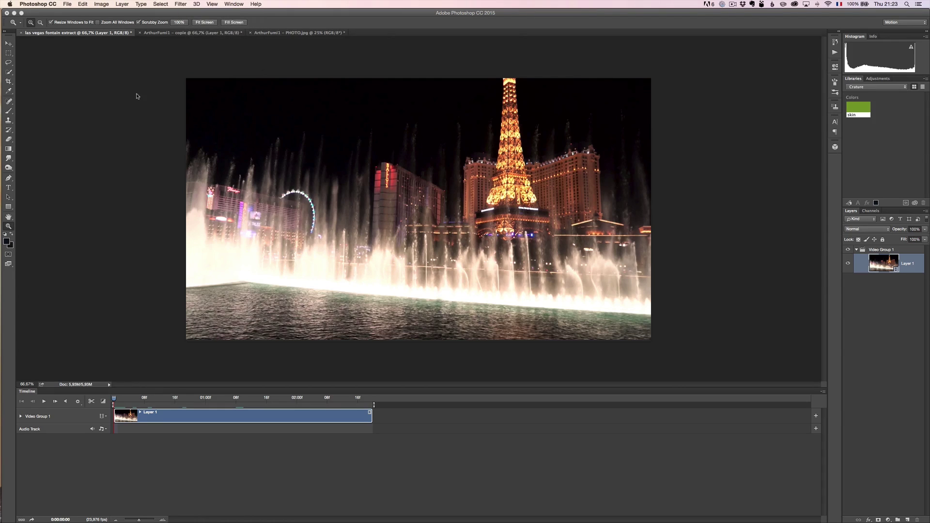
pyautogui.click(228, 8)
pyautogui.moveTo(291, 20)
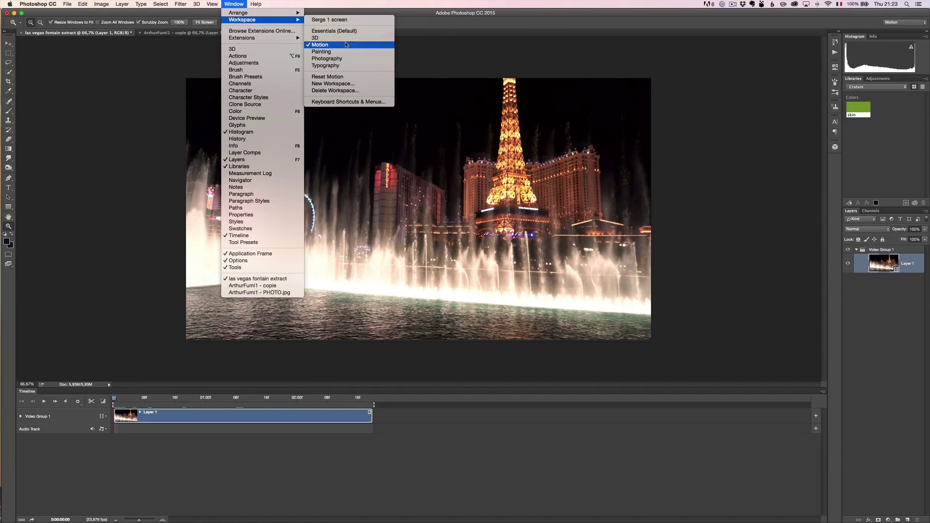
pyautogui.click(100, 58)
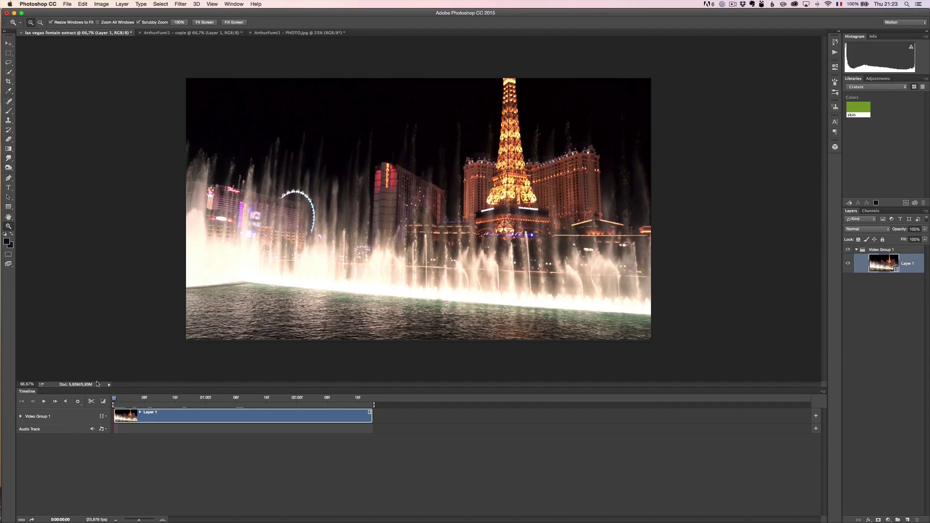
# - Enable Loop Playback at 50% resolution and play the fountain clip for a while before stopping
pyautogui.click(79, 402)
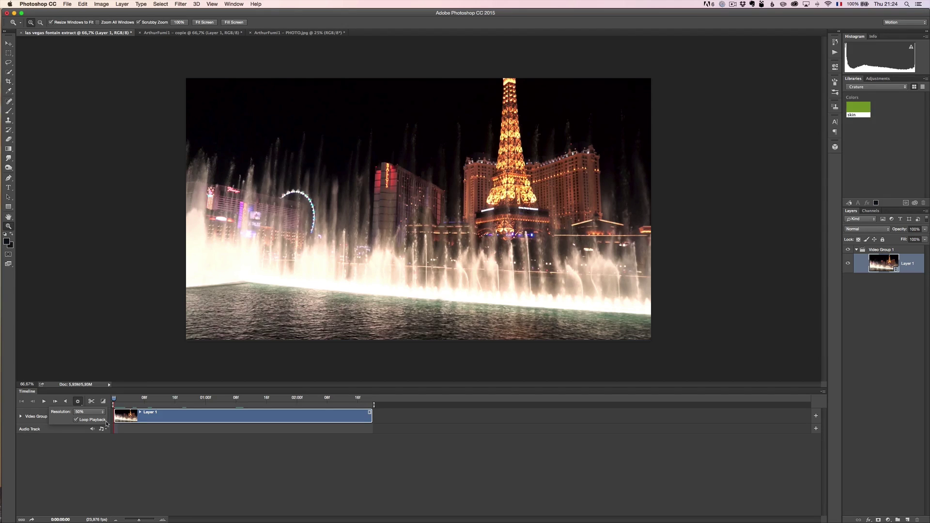
pyautogui.click(44, 401)
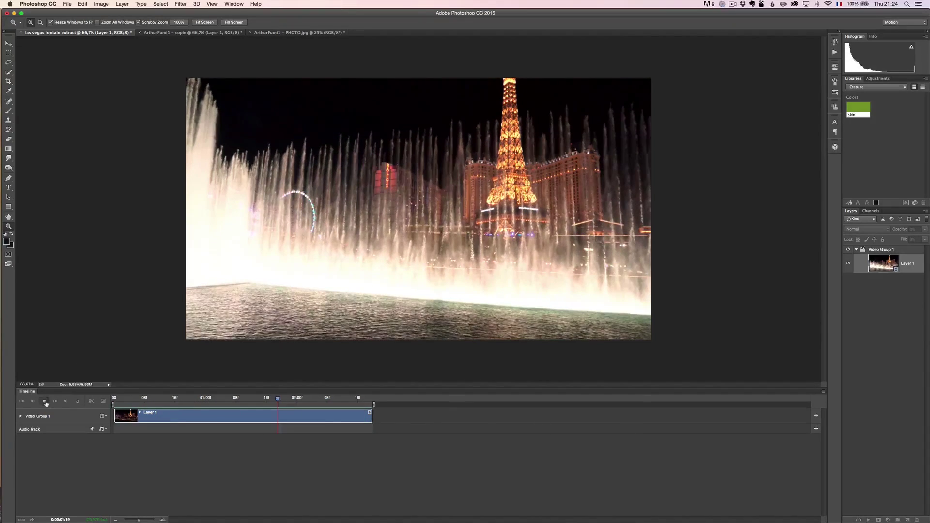
pyautogui.click(44, 402)
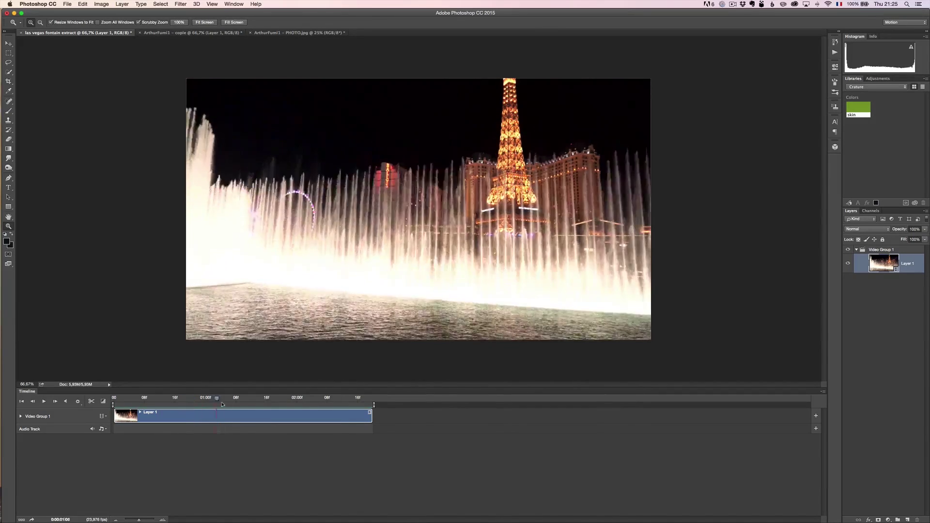
# - Scrub the fountain footage from its start to the end, then replay it to spot a loop point near 1:10
pyautogui.click(116, 400)
pyautogui.moveTo(116, 400); pyautogui.dragTo(401, 411)
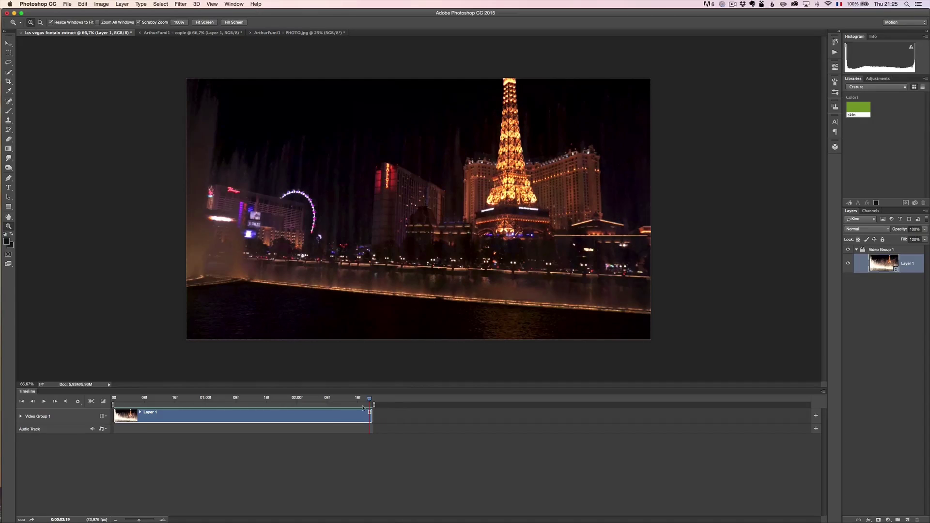
pyautogui.click(44, 402)
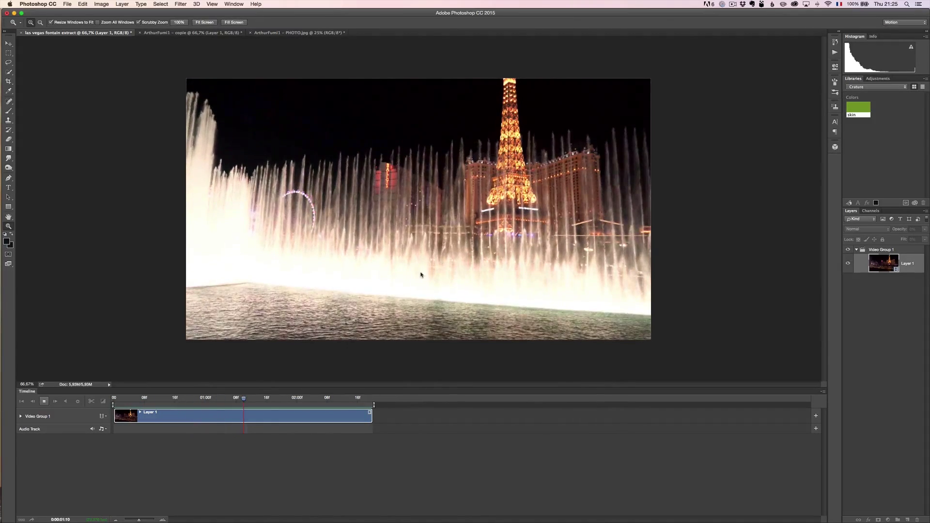
pyautogui.press('space')
# - Trim the fountain clip's start to the 1:06 frame and play back the trimmed clip
pyautogui.moveTo(243, 399); pyautogui.dragTo(228, 399)
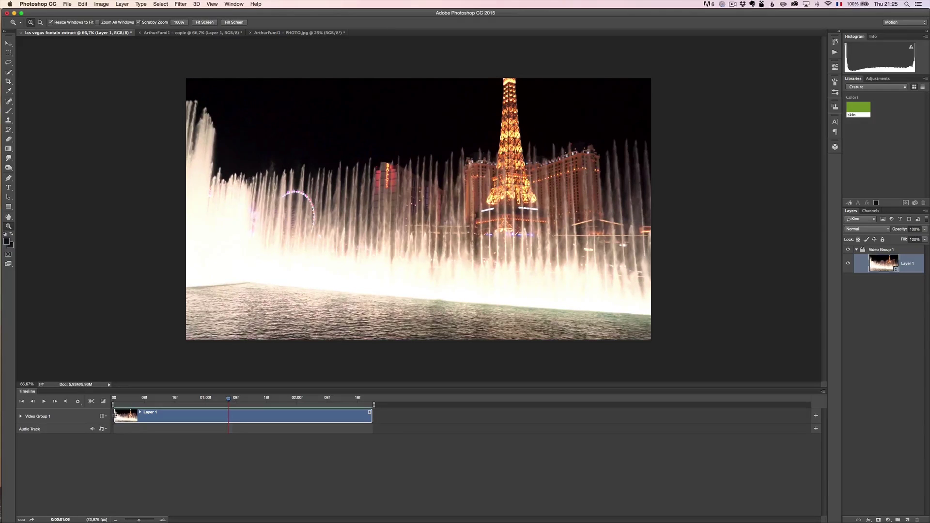
pyautogui.moveTo(115, 415); pyautogui.dragTo(142, 415)
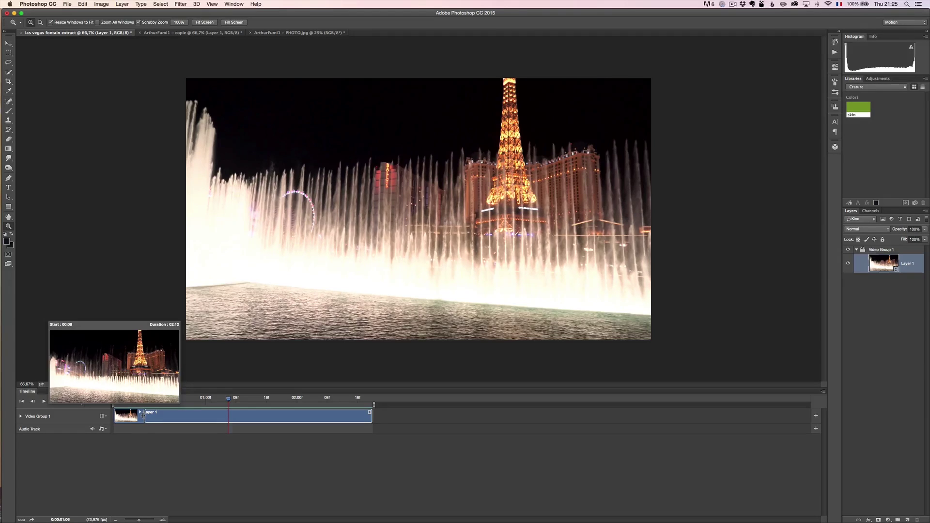
pyautogui.moveTo(143, 415); pyautogui.dragTo(143, 417)
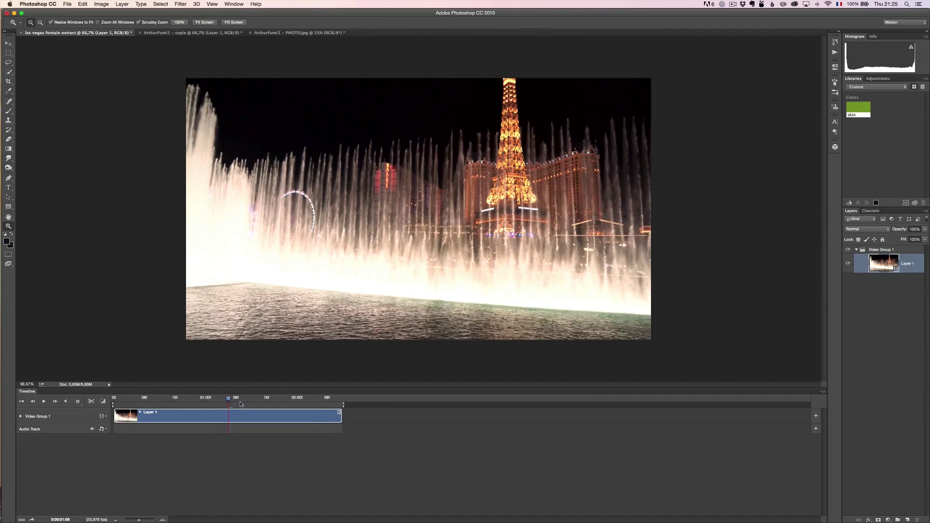
pyautogui.click(44, 402)
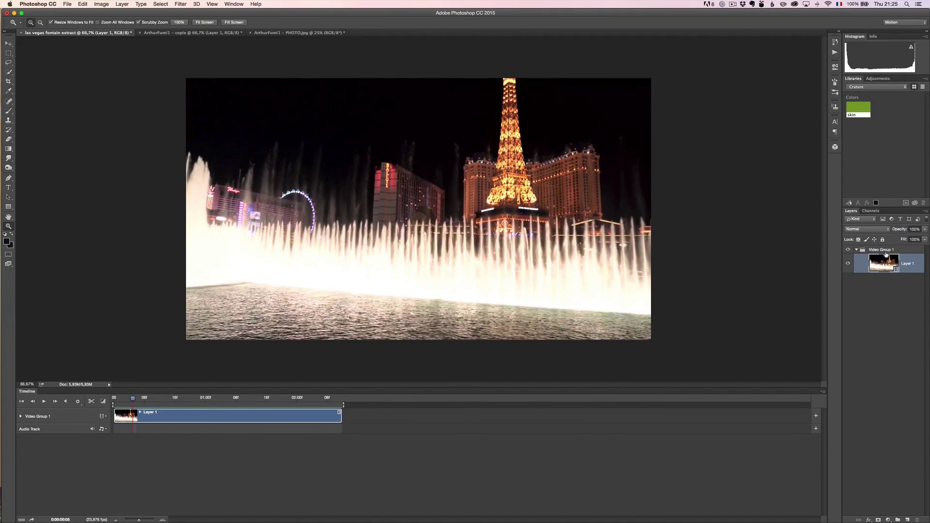
pyautogui.click(885, 250)
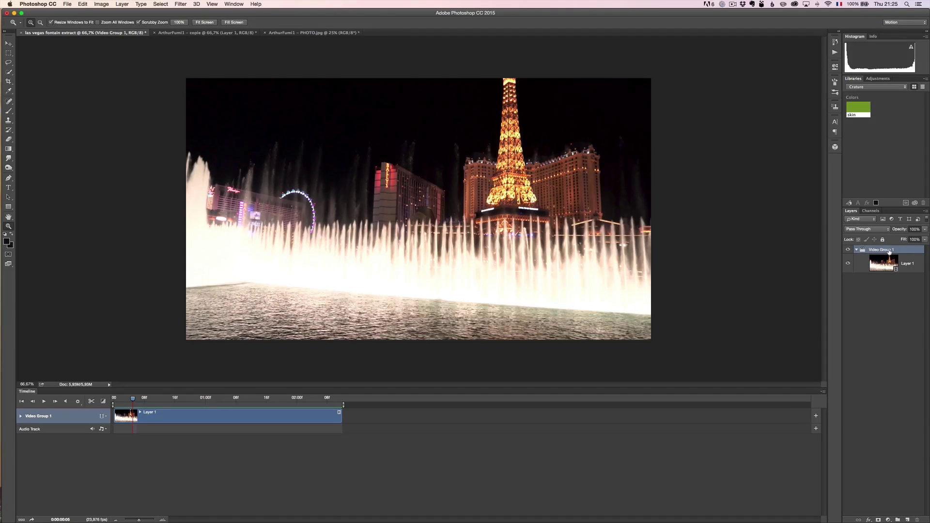
# - Duplicate Video Group 1 with Cmd+J and play both video tracks
pyautogui.press('super+j')
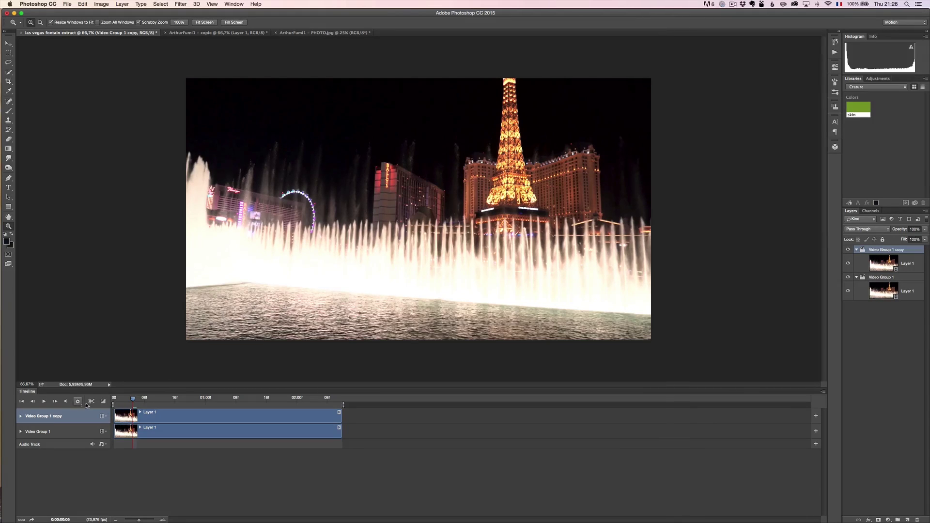
pyautogui.click(44, 402)
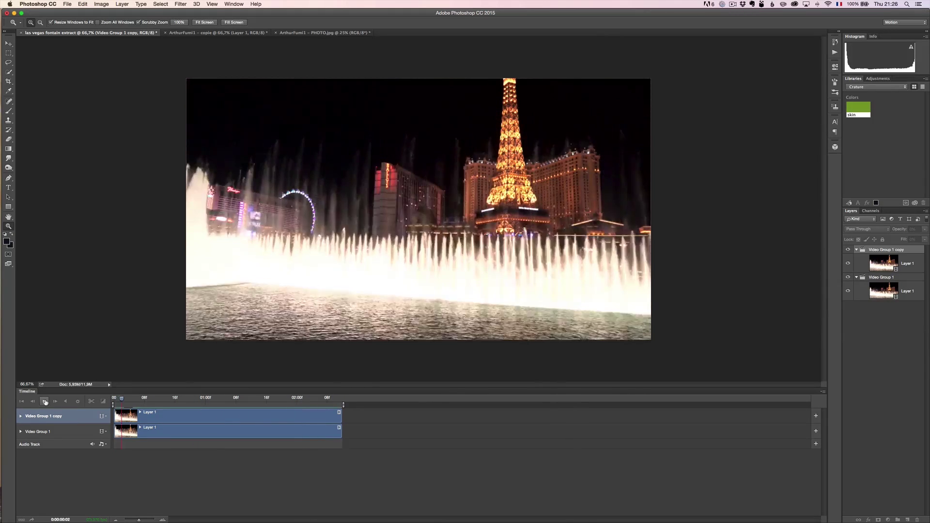
pyautogui.press('space')
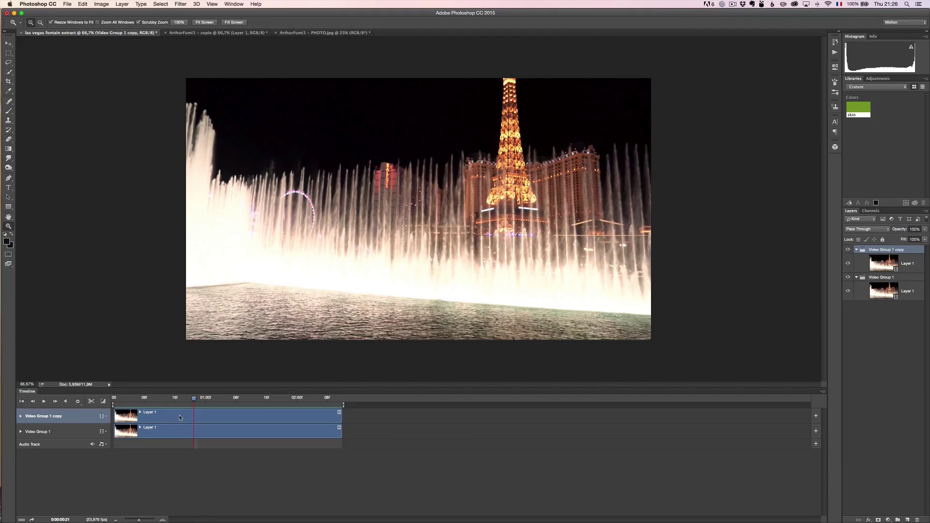
# - Move the copy's Layer 1 clip after the original and trim it to run from 2:04 to 2:12
pyautogui.click(180, 418)
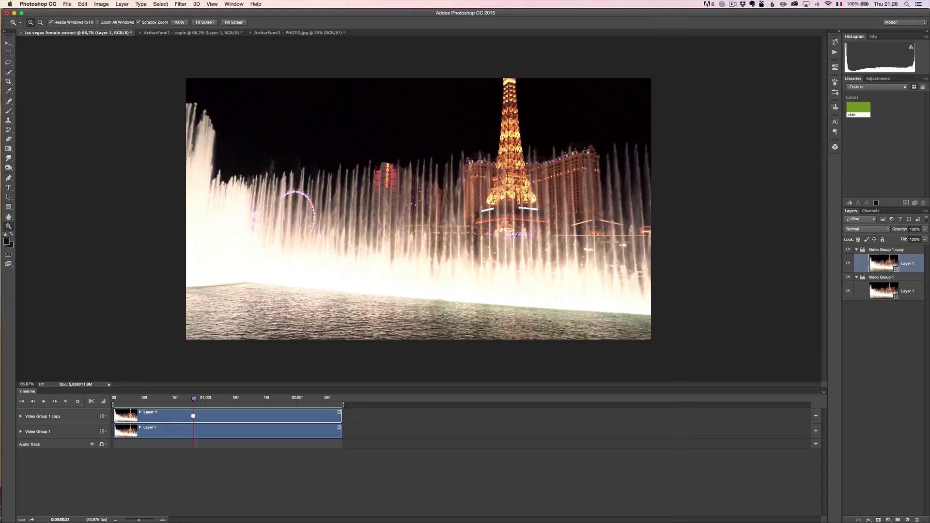
pyautogui.moveTo(192, 416); pyautogui.dragTo(392, 421)
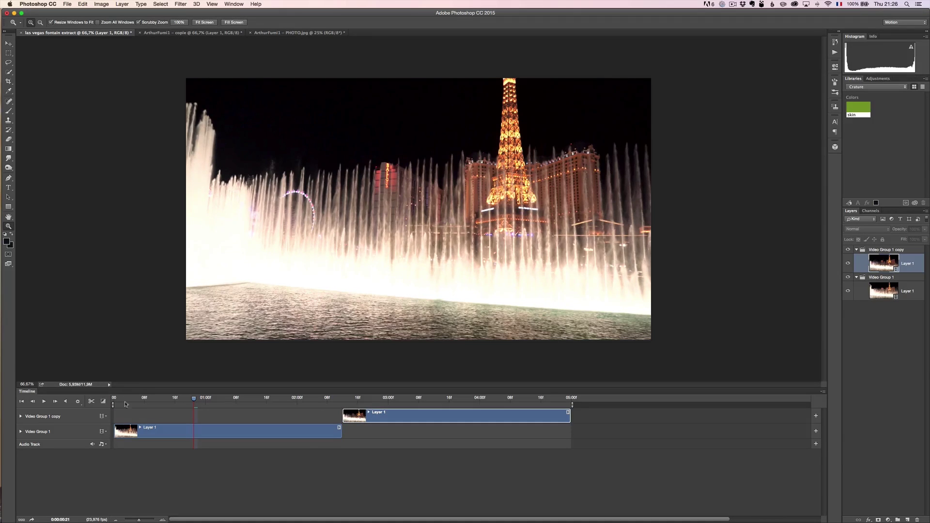
pyautogui.press('space')
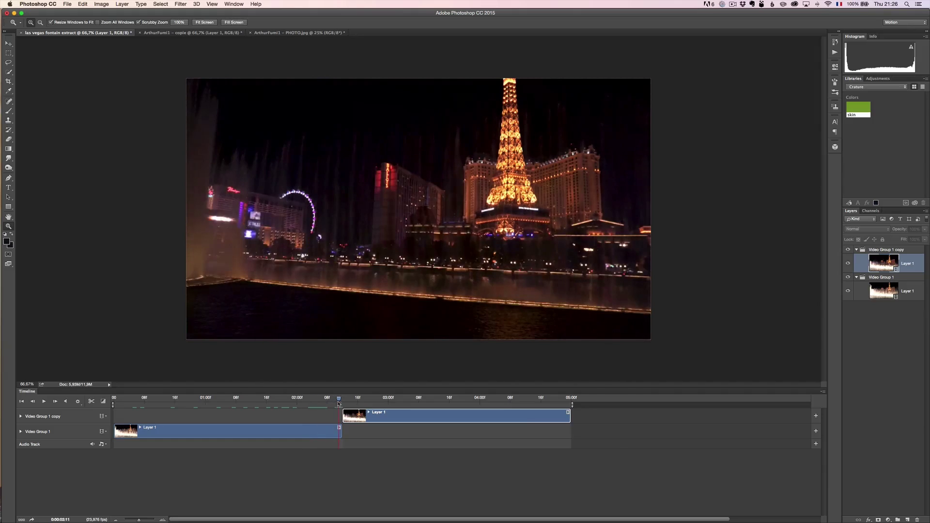
pyautogui.moveTo(357, 403); pyautogui.dragTo(294, 408)
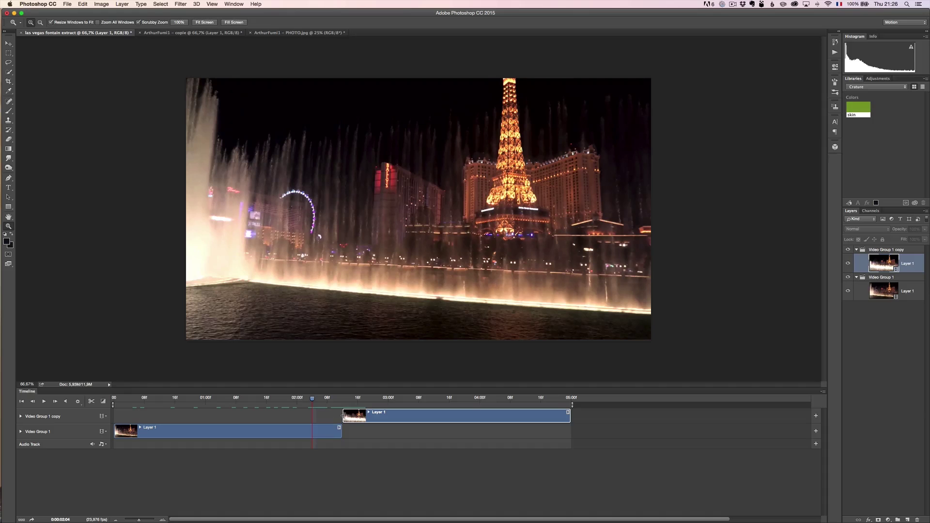
pyautogui.moveTo(344, 415); pyautogui.dragTo(253, 411)
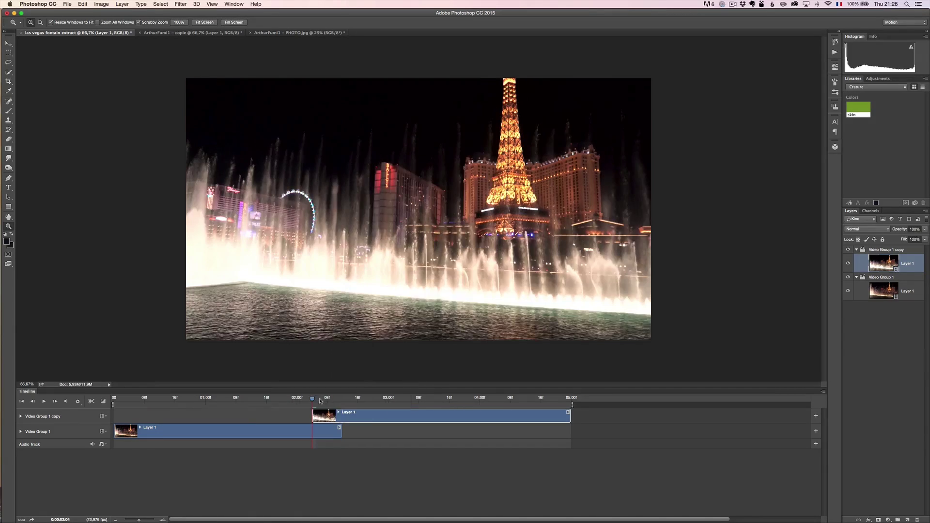
pyautogui.moveTo(309, 400); pyautogui.dragTo(338, 409)
pyautogui.moveTo(570, 418); pyautogui.dragTo(345, 413)
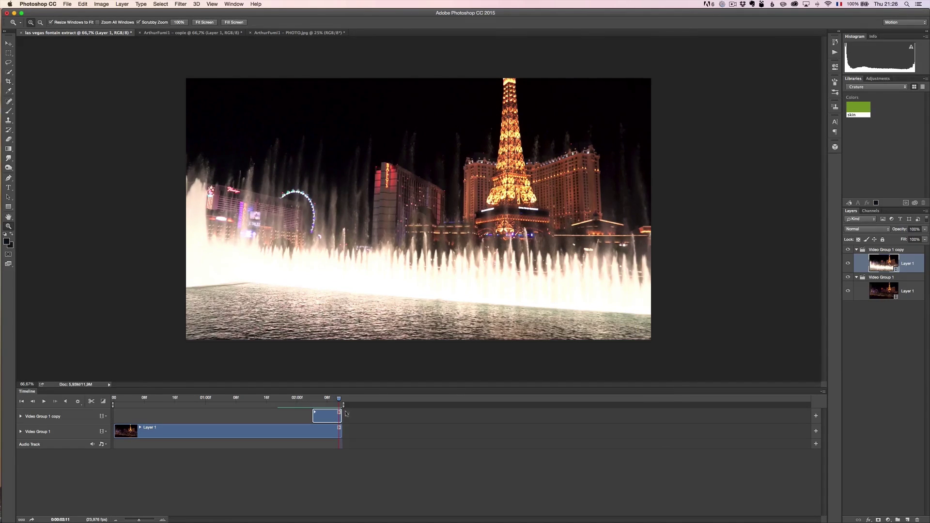
# - Preview the sequence, park at 2:04, and expand Video Group 1 copy's Position, Opacity and Style properties
pyautogui.click(45, 402)
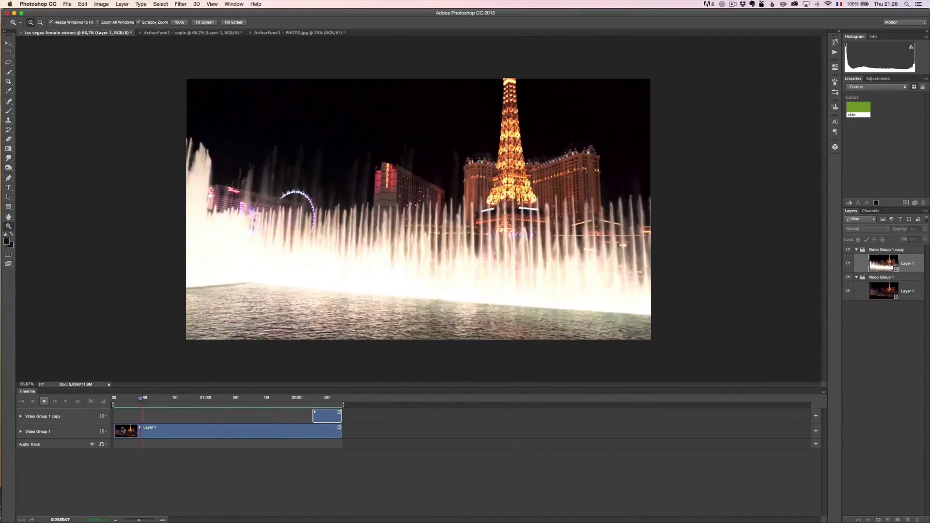
pyautogui.press('space')
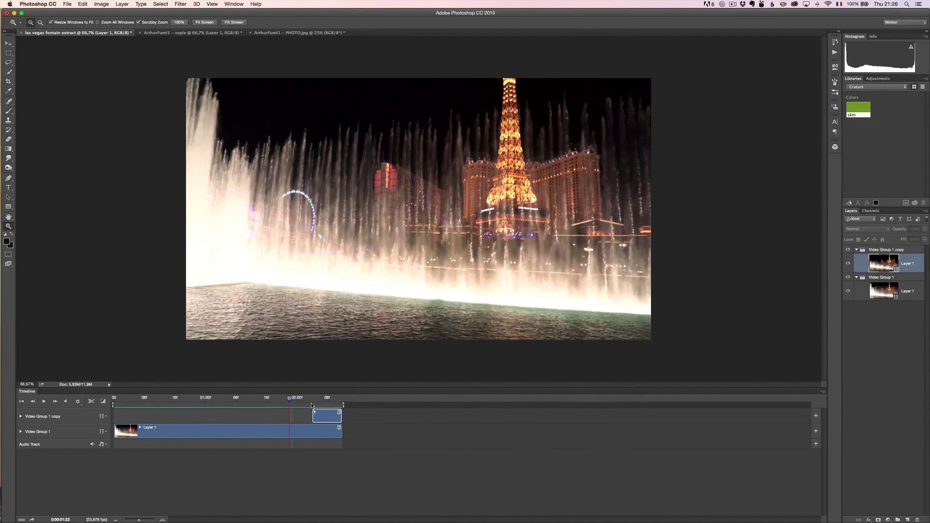
pyautogui.moveTo(289, 401); pyautogui.dragTo(312, 402)
pyautogui.click(328, 416)
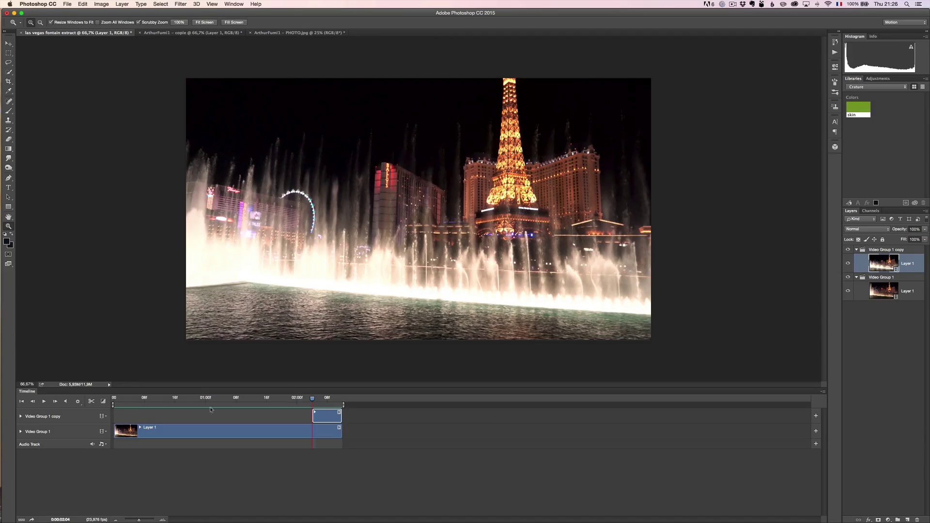
pyautogui.click(21, 416)
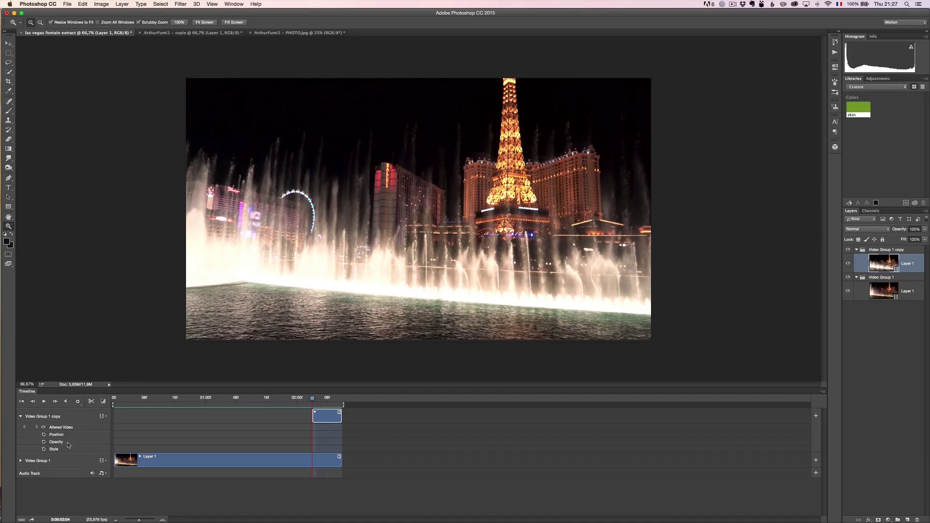
# - Keyframe the copy's Opacity at 0% at its start and 78% at its end
pyautogui.click(44, 442)
pyautogui.moveTo(900, 230); pyautogui.dragTo(752, 229)
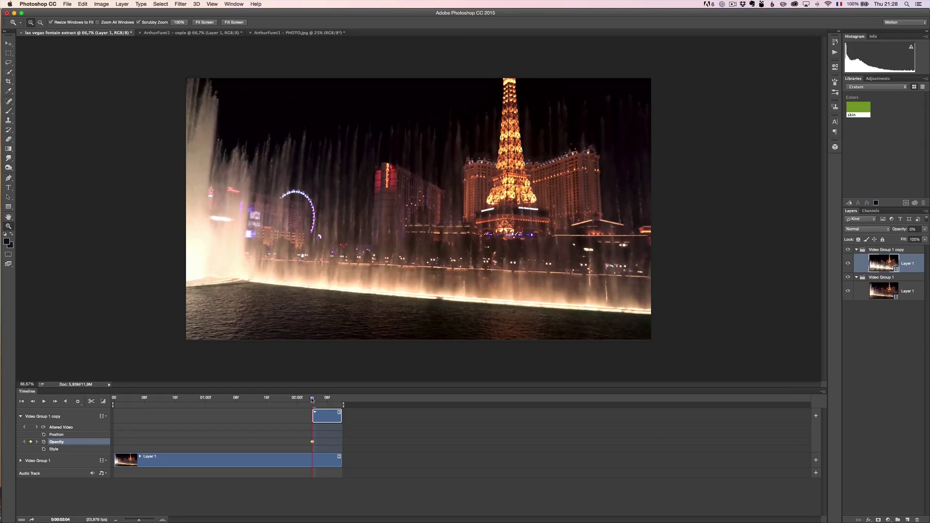
pyautogui.moveTo(313, 400); pyautogui.dragTo(340, 402)
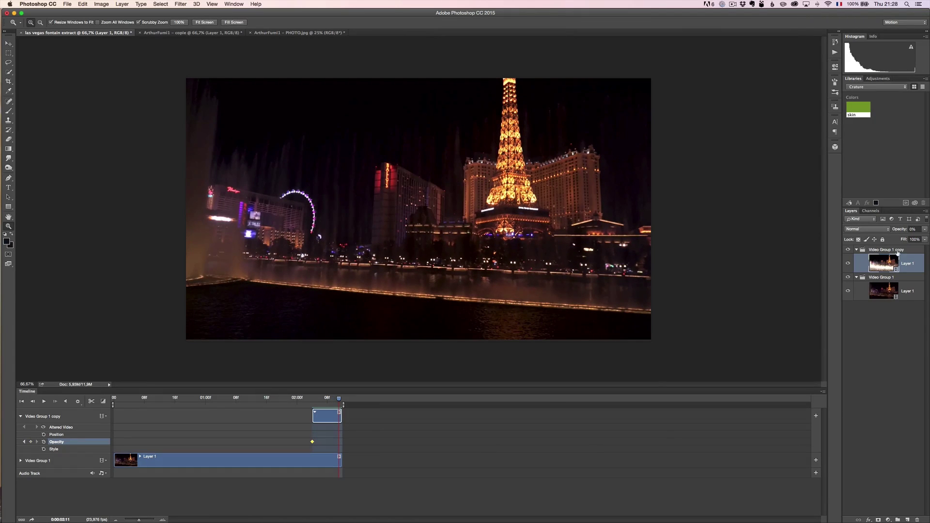
pyautogui.click(914, 229)
pyautogui.write('85')
pyautogui.press('Return')
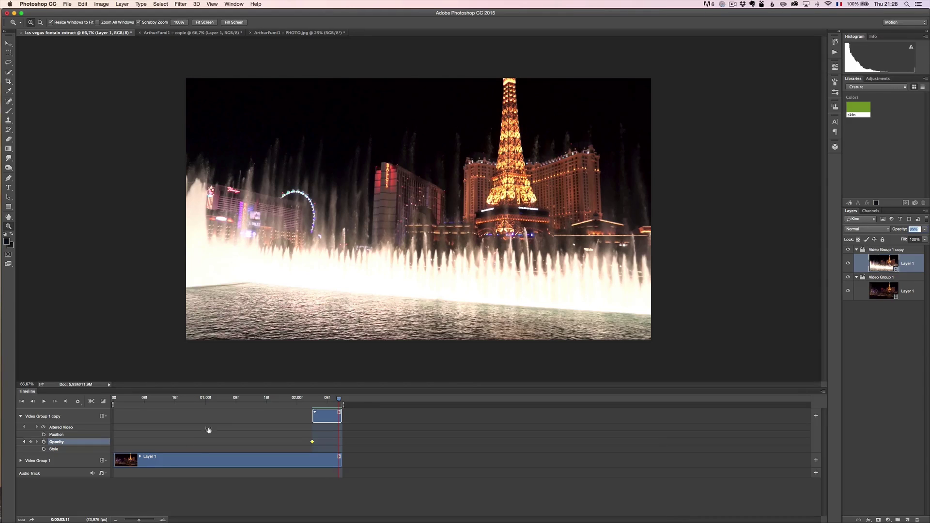
pyautogui.write('78')
pyautogui.press('Return')
# - Check the fade across frames, set opacity to 44% at 02:09, and preview the loop
pyautogui.moveTo(341, 405); pyautogui.dragTo(311, 405)
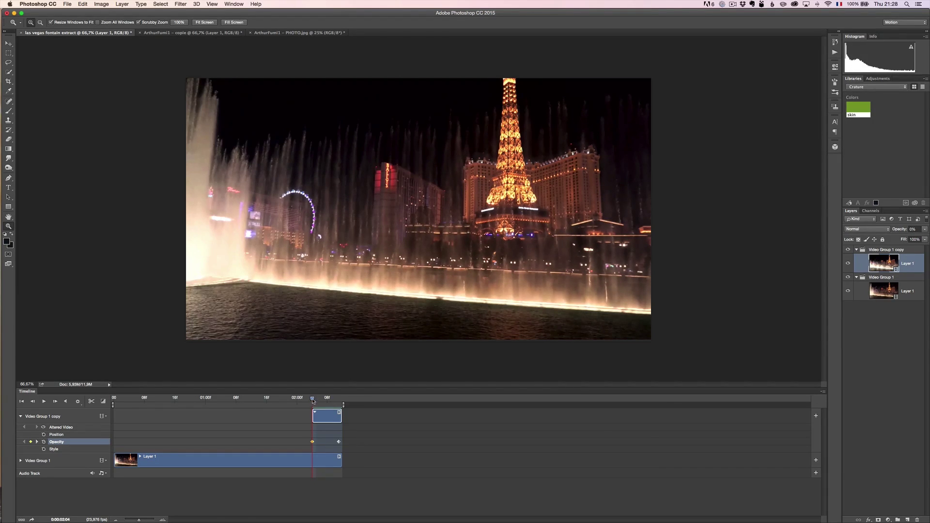
pyautogui.moveTo(313, 401); pyautogui.dragTo(327, 404)
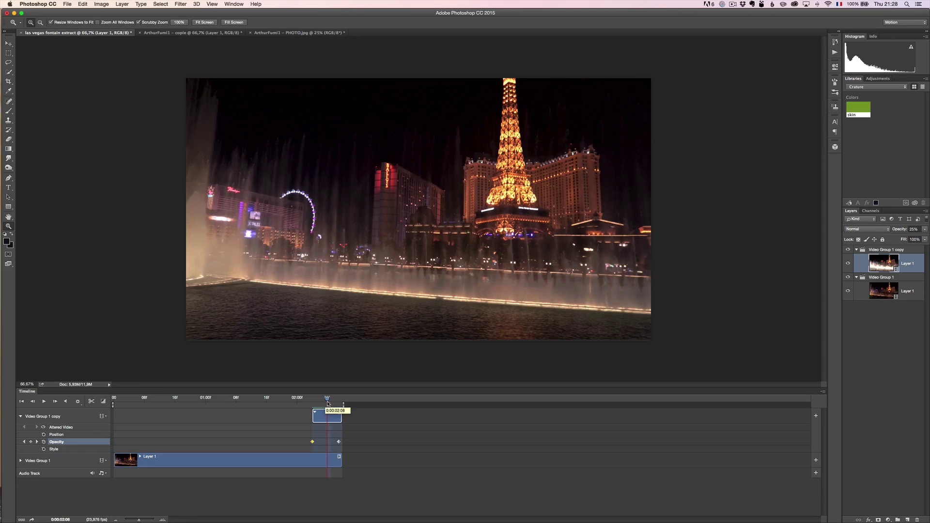
pyautogui.moveTo(327, 404); pyautogui.dragTo(340, 402)
pyautogui.press('4')
pyautogui.press('4')
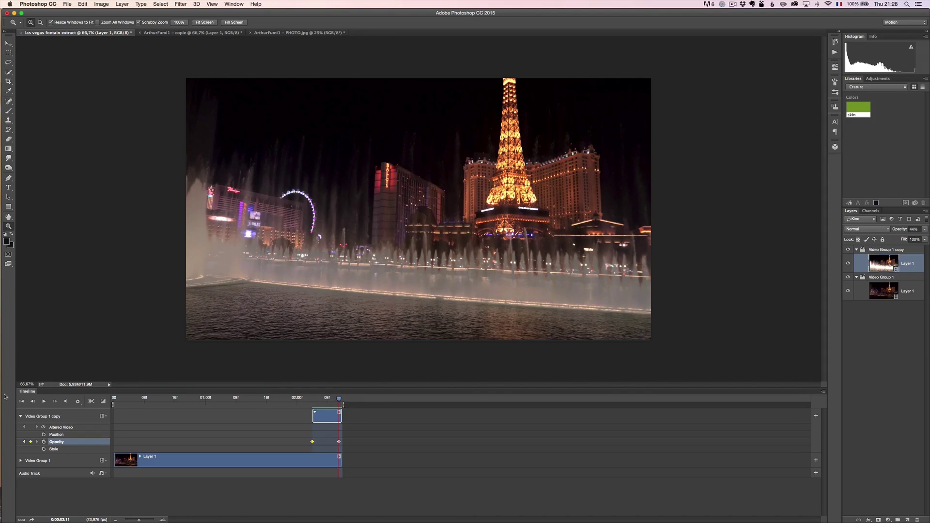
pyautogui.click(44, 402)
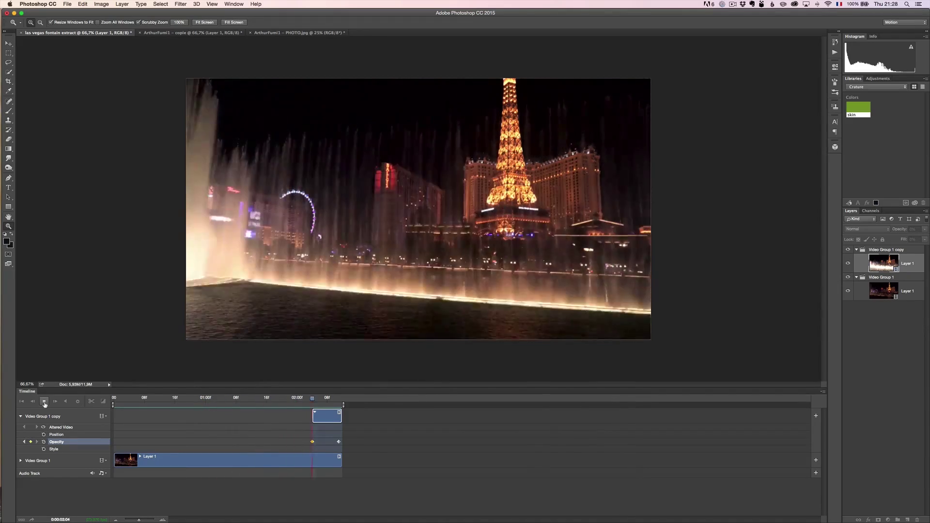
# - Go to the 02:06 frame and stamp it into a new still layer, Layer 2
pyautogui.press('v')
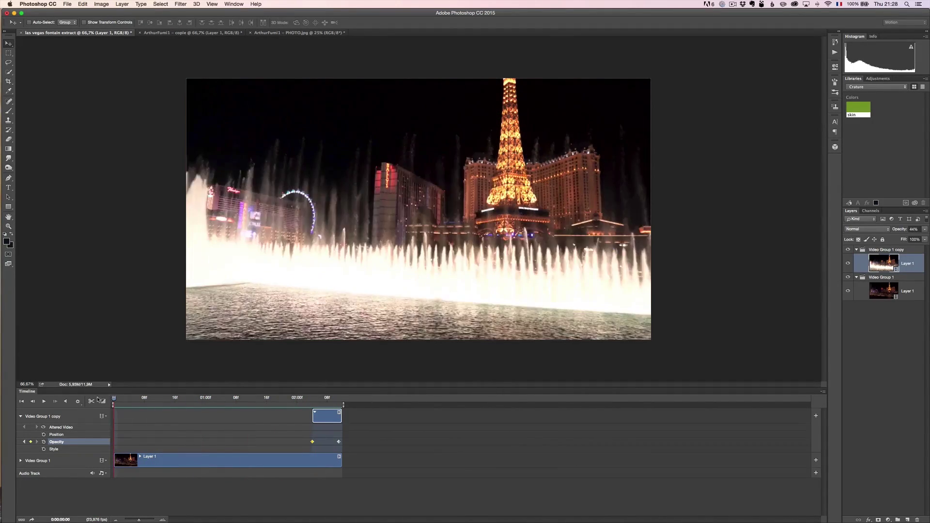
pyautogui.click(133, 398)
pyautogui.moveTo(150, 398); pyautogui.dragTo(266, 399)
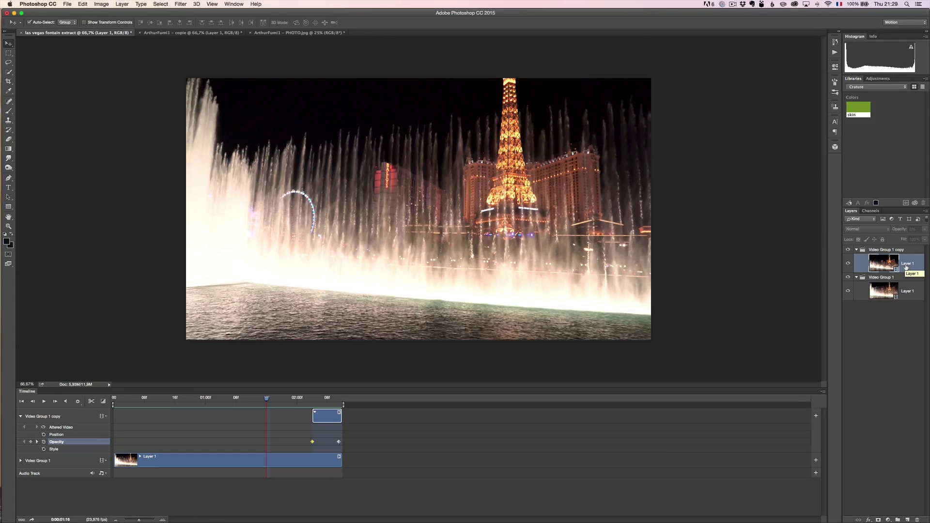
pyautogui.press('super+v')
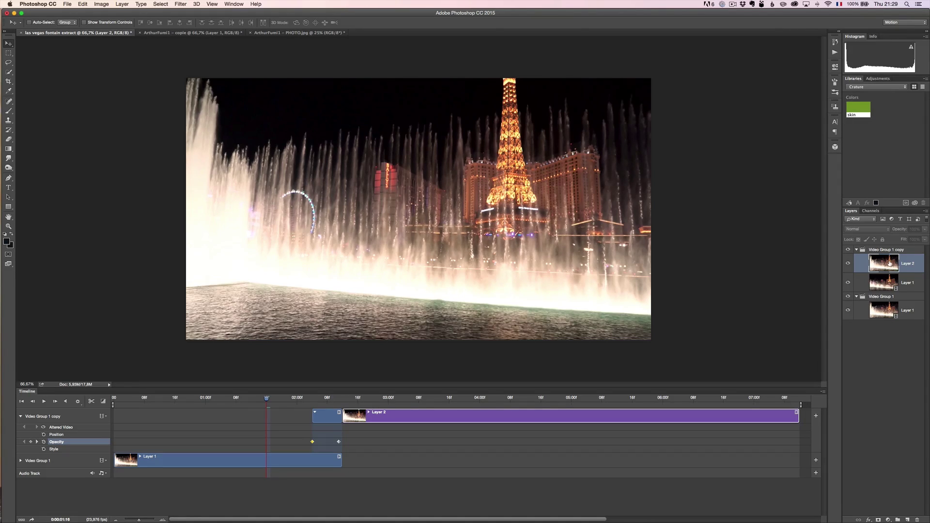
# - Move Layer 2 above the group, span its clip from the timeline start to Layer 1's end, and preview
pyautogui.moveTo(881, 265); pyautogui.dragTo(882, 245)
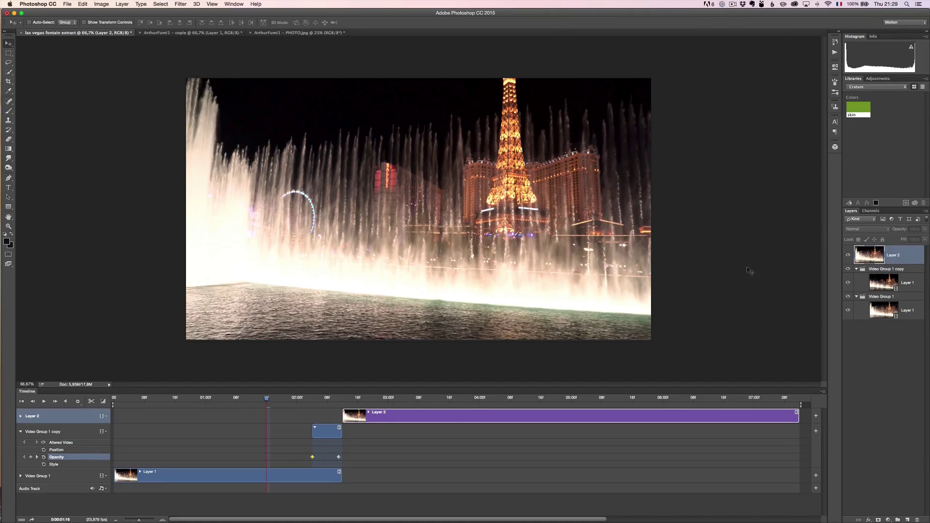
pyautogui.moveTo(467, 412); pyautogui.dragTo(238, 414)
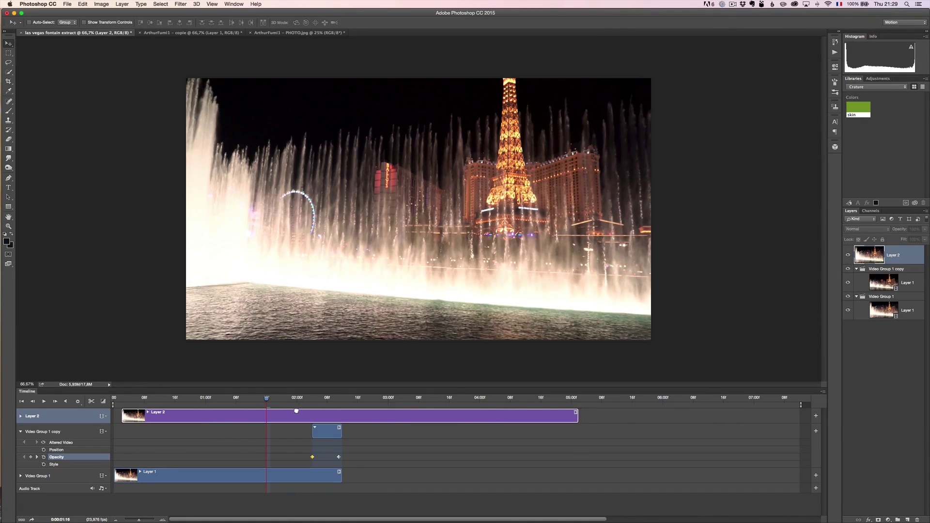
pyautogui.moveTo(570, 414); pyautogui.dragTo(336, 413)
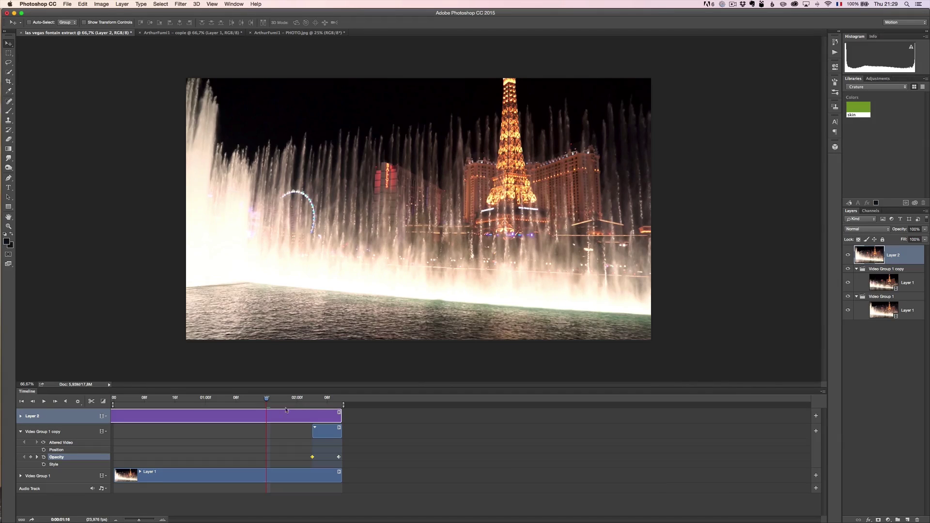
pyautogui.click(44, 401)
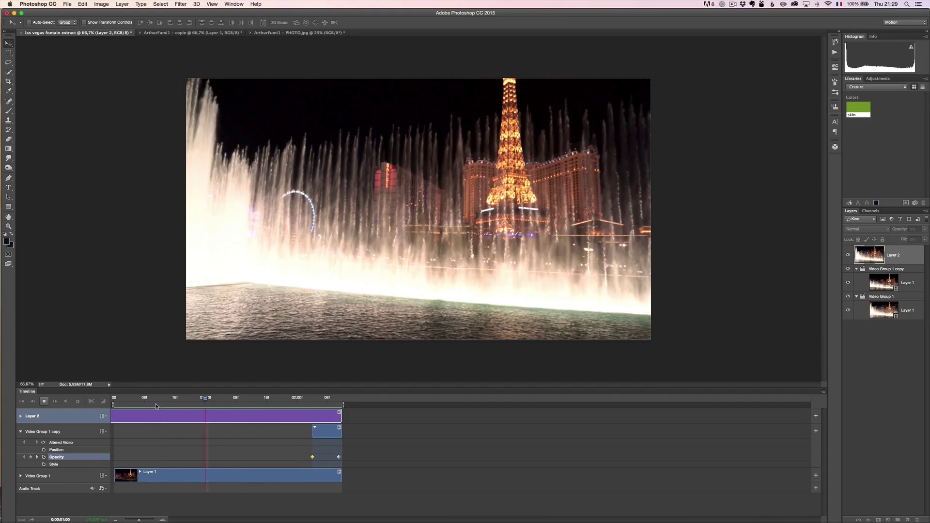
pyautogui.click(163, 398)
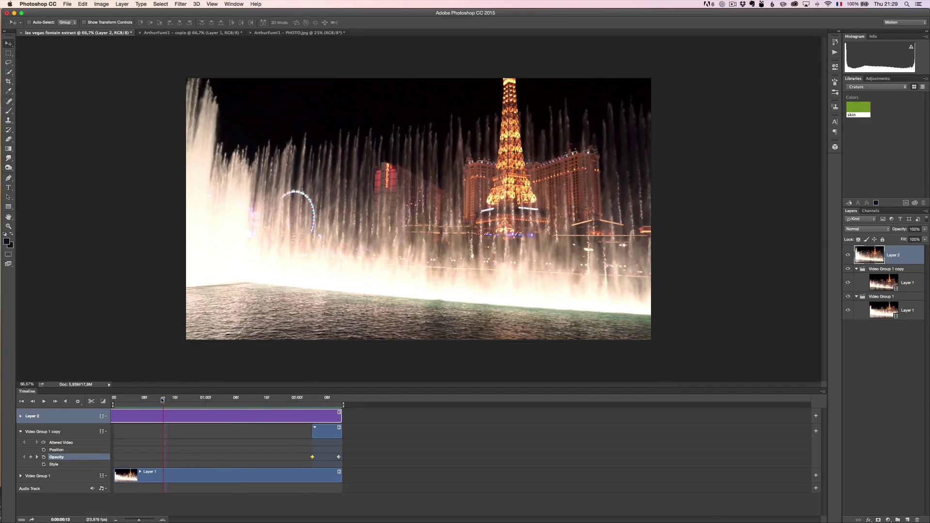
pyautogui.moveTo(163, 400); pyautogui.dragTo(107, 402)
# - Add a layer mask to Layer 2 and set up a large soft brush
pyautogui.click(878, 520)
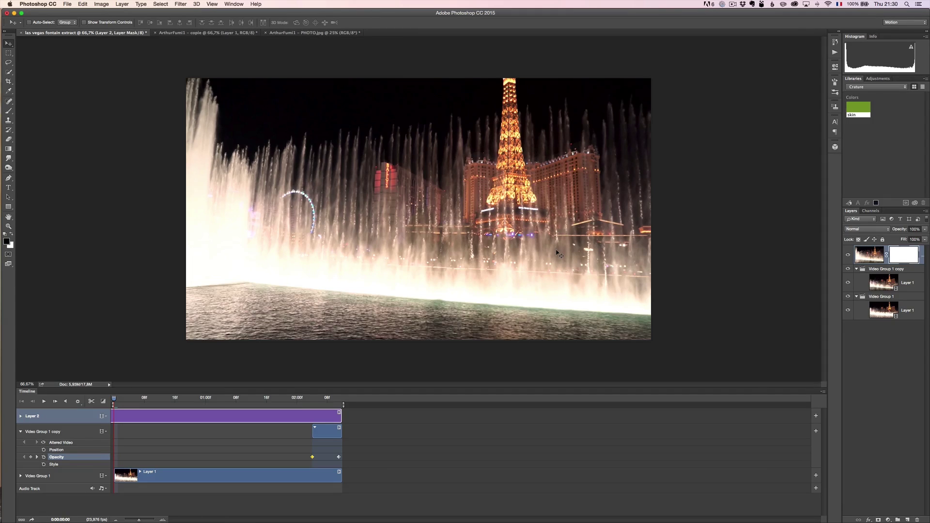
pyautogui.press('b')
pyautogui.rightClick(439, 168)
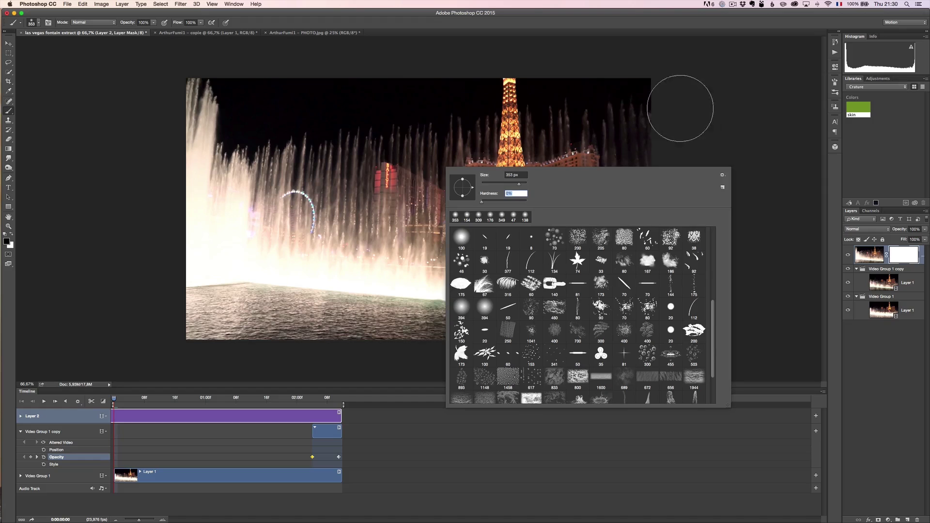
pyautogui.click(700, 102)
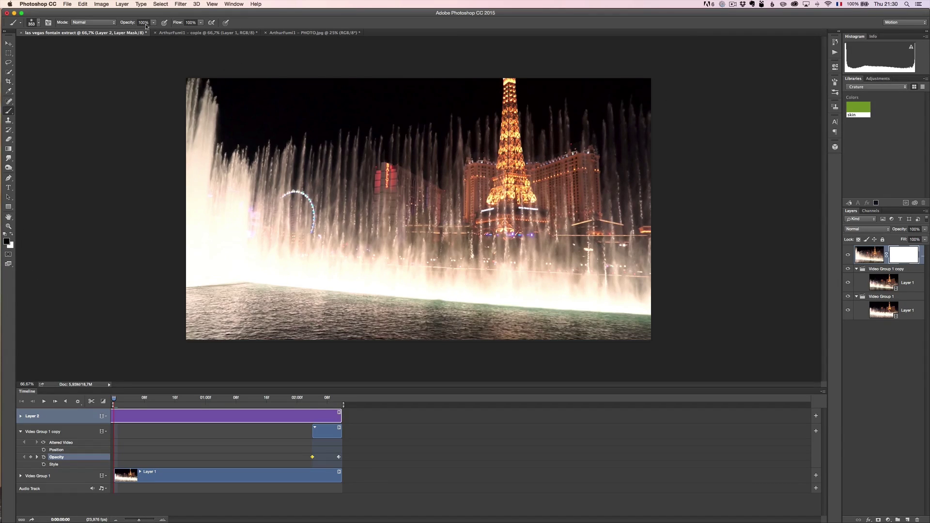
# - Paint black over the right-side fountain jets on the mask, checking the result with playback
pyautogui.moveTo(515, 97); pyautogui.dragTo(508, 252)
pyautogui.moveTo(542, 122)
pyautogui.mouseDown()
pyautogui.moveTo(524, 192)
pyautogui.moveTo(590, 121)
pyautogui.moveTo(562, 206)
pyautogui.moveTo(600, 140)
pyautogui.moveTo(581, 143)
pyautogui.moveTo(496, 184)
pyautogui.mouseUp()
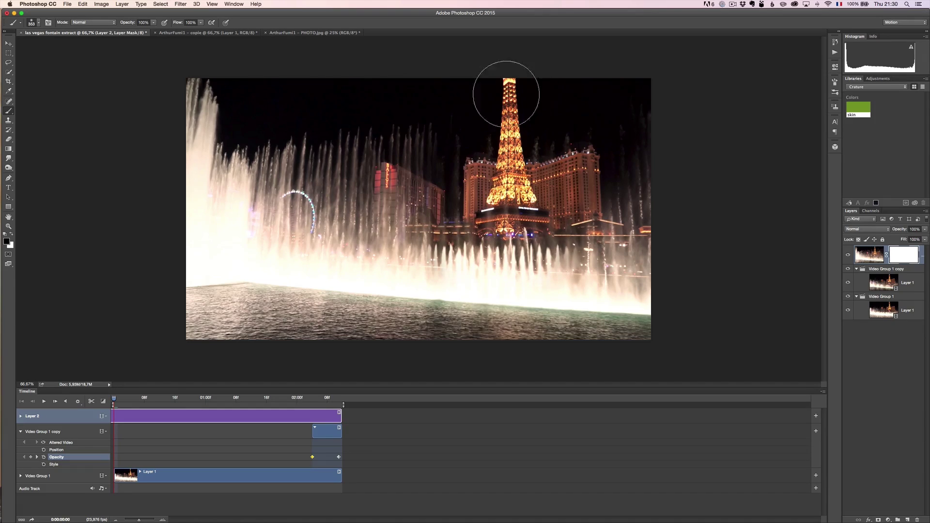
pyautogui.moveTo(502, 270)
pyautogui.mouseDown()
pyautogui.moveTo(553, 148)
pyautogui.moveTo(553, 99)
pyautogui.moveTo(565, 128)
pyautogui.mouseUp()
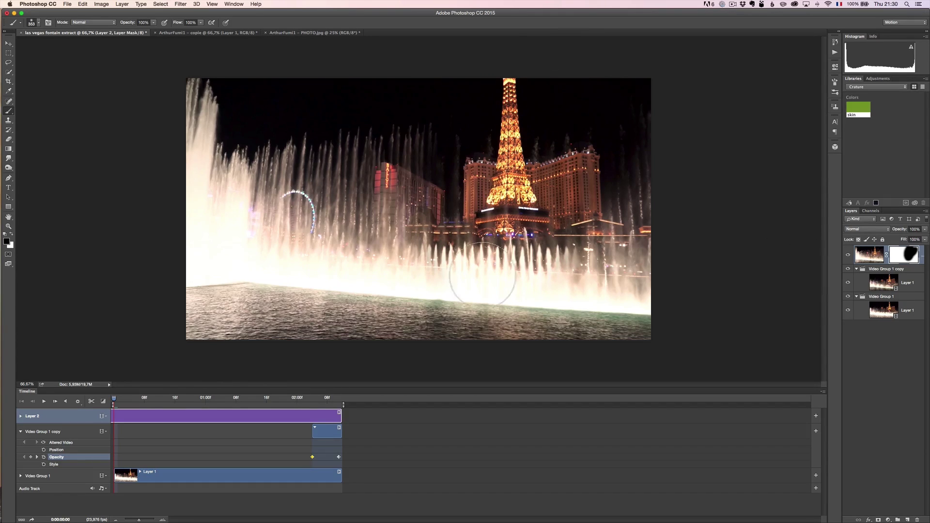
pyautogui.click(45, 402)
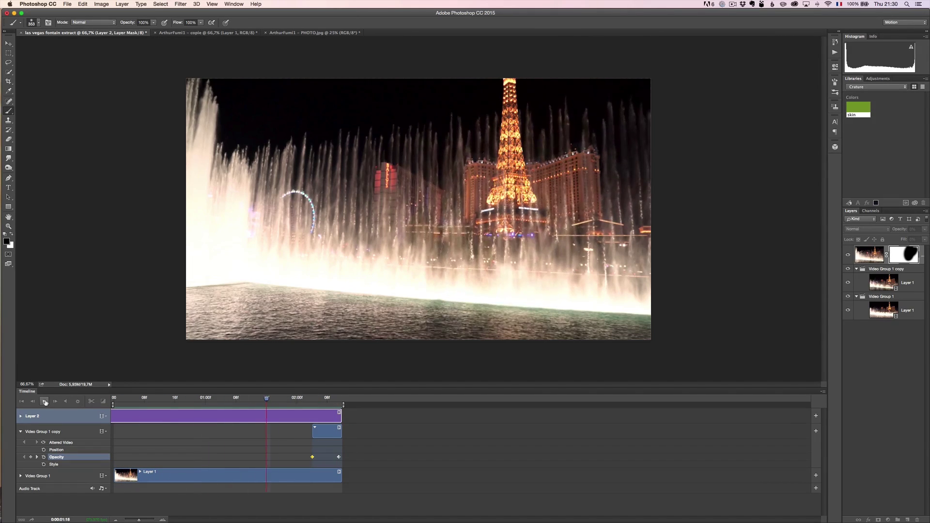
pyautogui.click(45, 402)
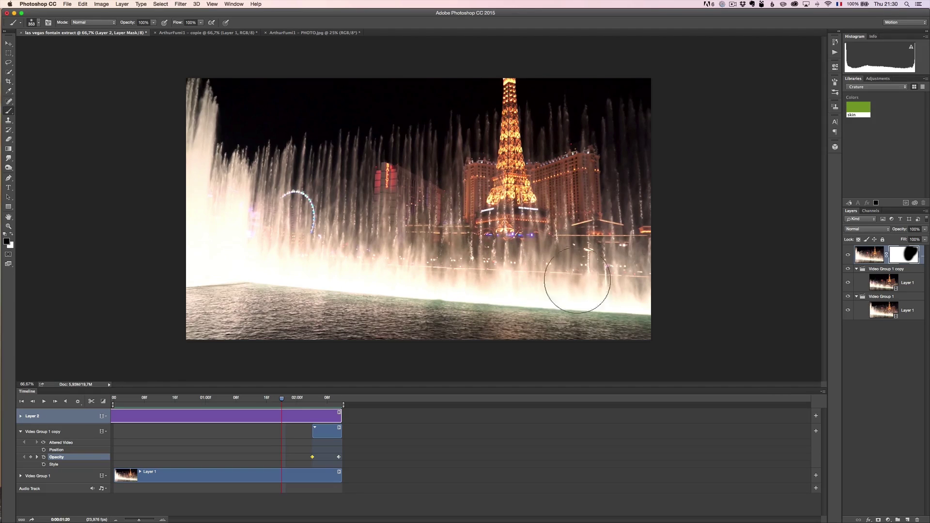
pyautogui.moveTo(625, 209); pyautogui.dragTo(579, 260)
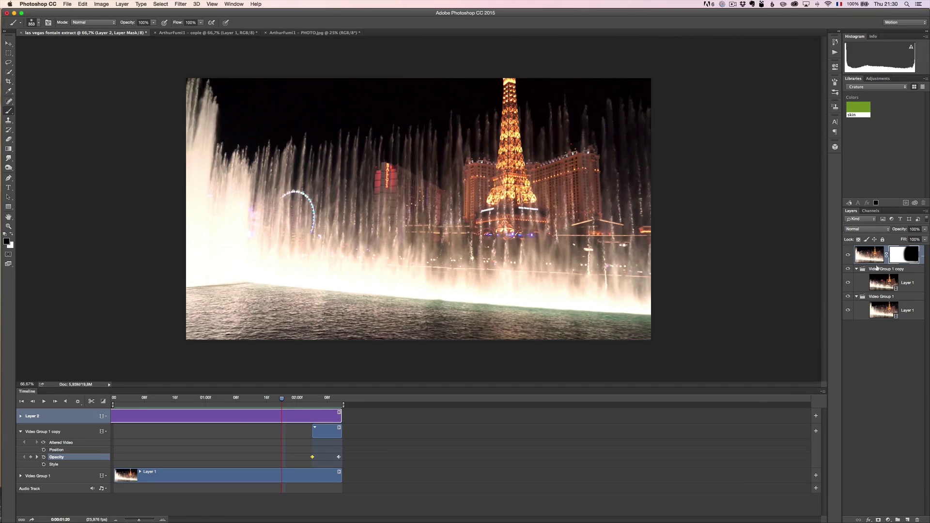
pyautogui.keyDown('alt'); pyautogui.click(899, 259); pyautogui.keyUp('alt')
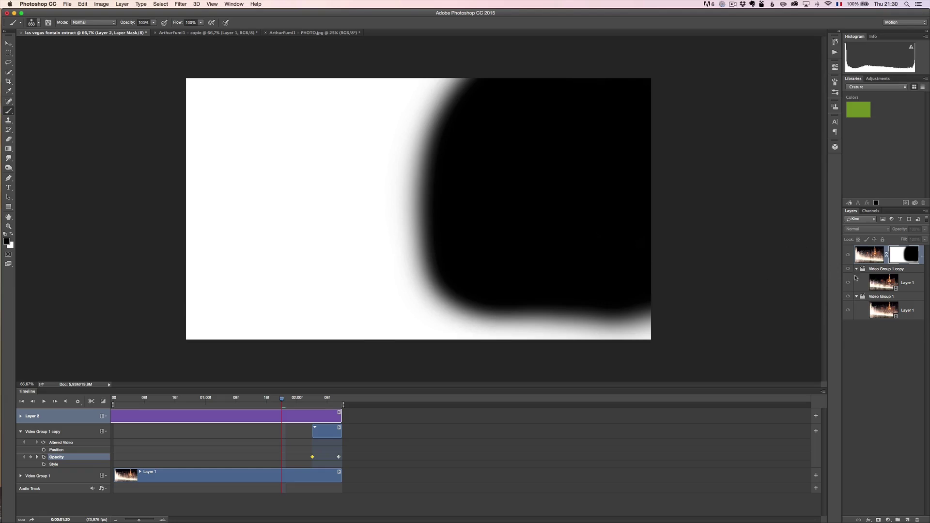
# - Leave the mask view and play the composite to see the jets moving on the right side
pyautogui.keyDown('alt'); pyautogui.click(905, 259); pyautogui.keyUp('alt')
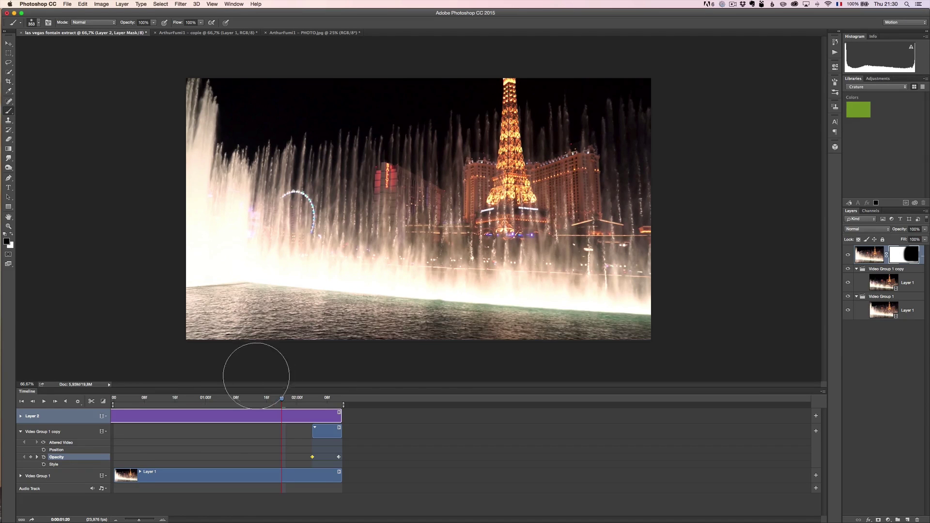
pyautogui.click(44, 402)
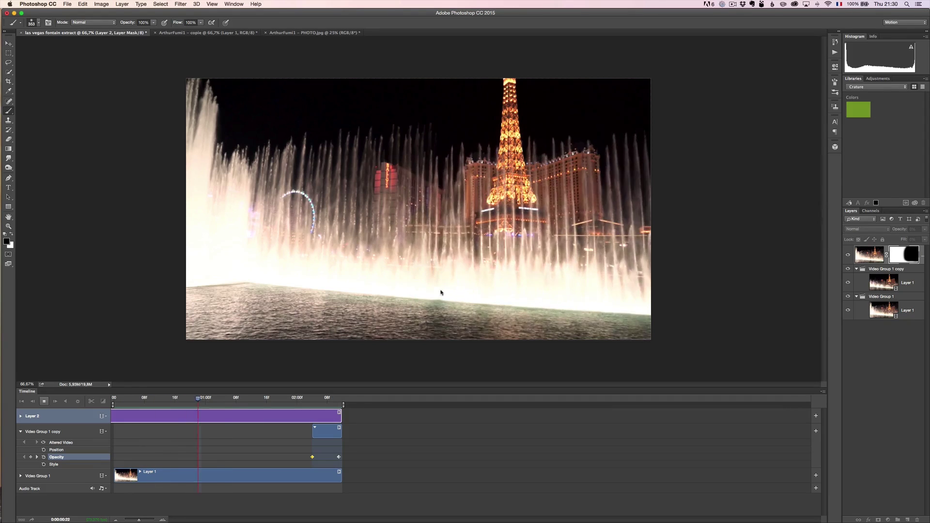
pyautogui.press('space')
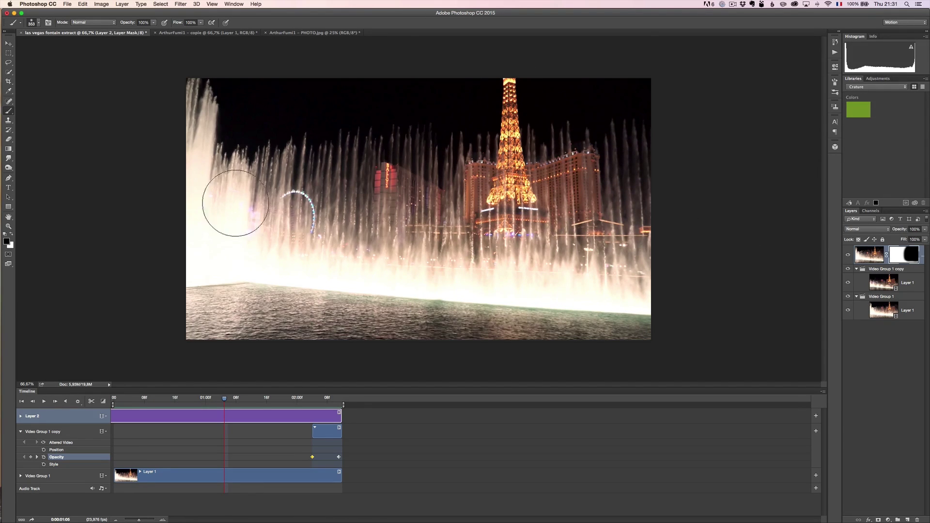
# - Play the looping video twice to review how Layer 2's current mask looks
pyautogui.press('x')
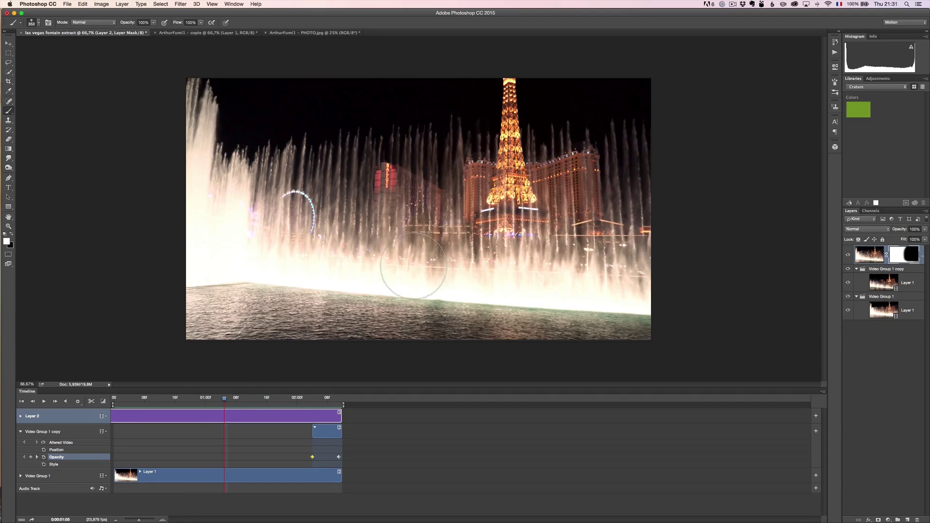
pyautogui.click(43, 401)
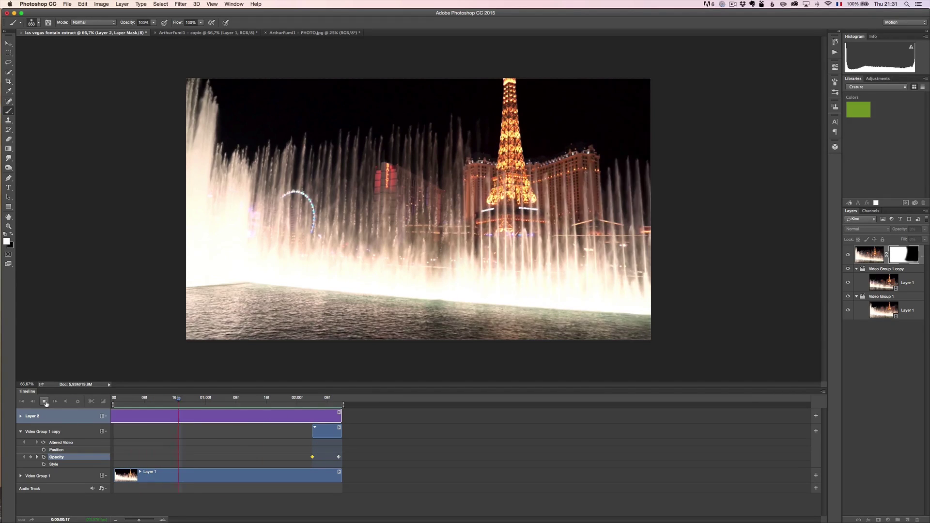
pyautogui.click(45, 402)
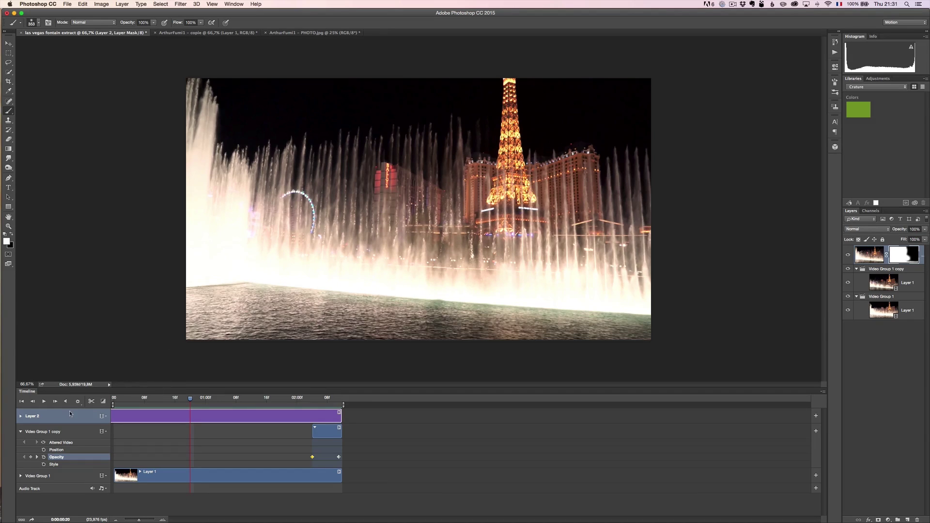
pyautogui.click(45, 401)
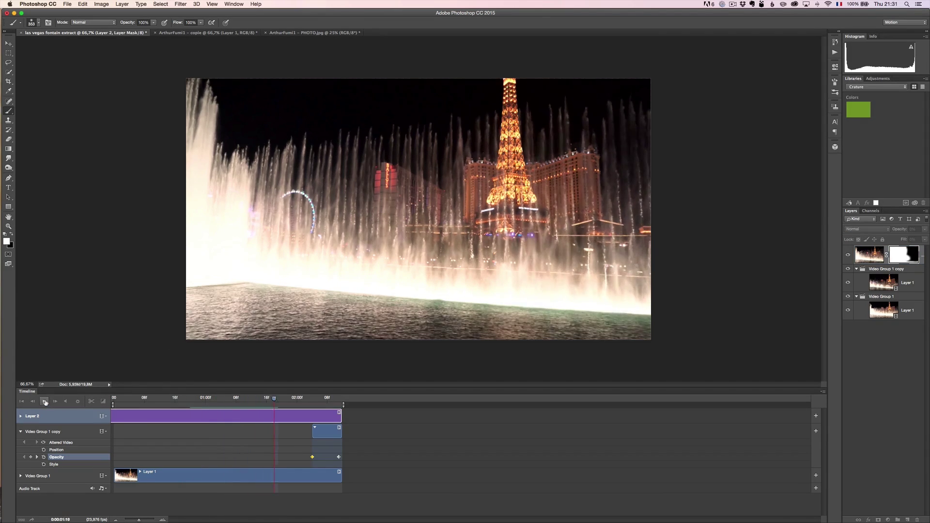
pyautogui.click(45, 402)
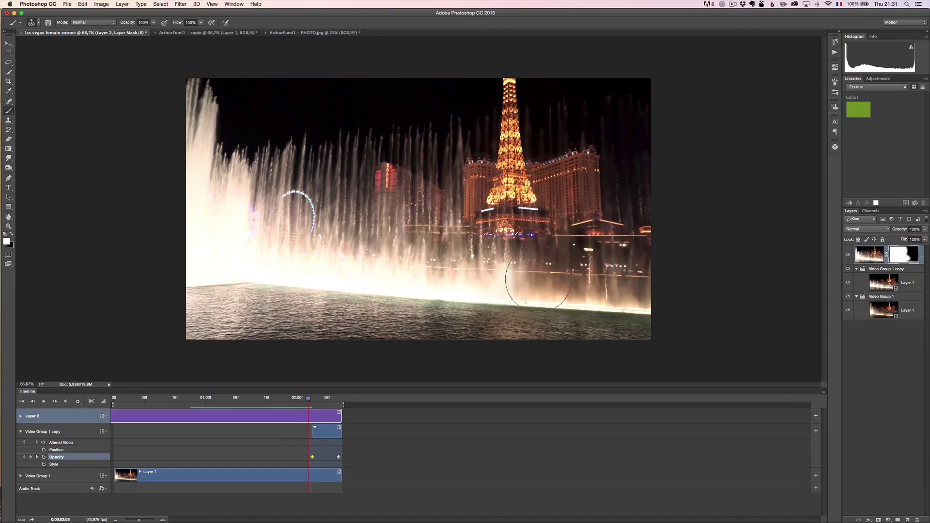
# - Paint black over the lower-right spray on Layer 2's mask, undoing one stray stroke
pyautogui.press('x')
pyautogui.moveTo(494, 276)
pyautogui.mouseDown()
pyautogui.moveTo(394, 270)
pyautogui.moveTo(426, 279)
pyautogui.mouseUp()
pyautogui.press('super+z')
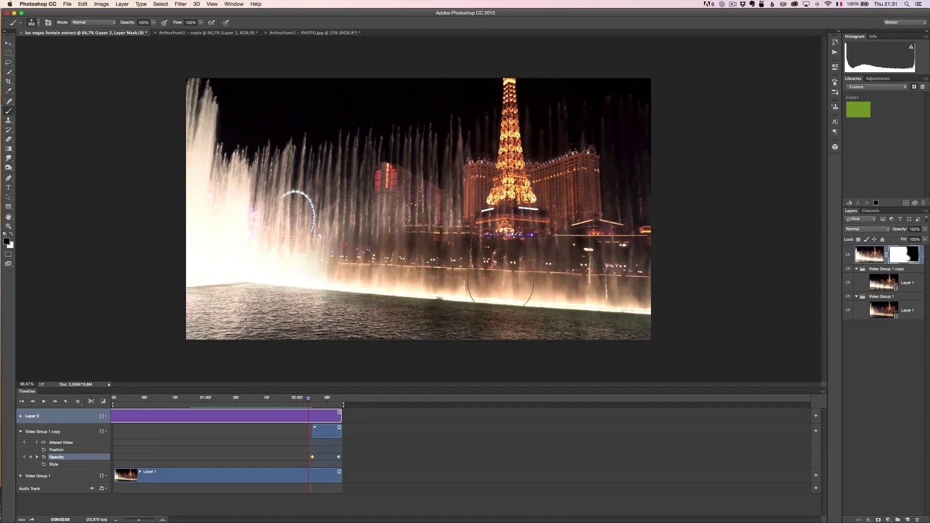
pyautogui.moveTo(576, 320); pyautogui.dragTo(649, 295)
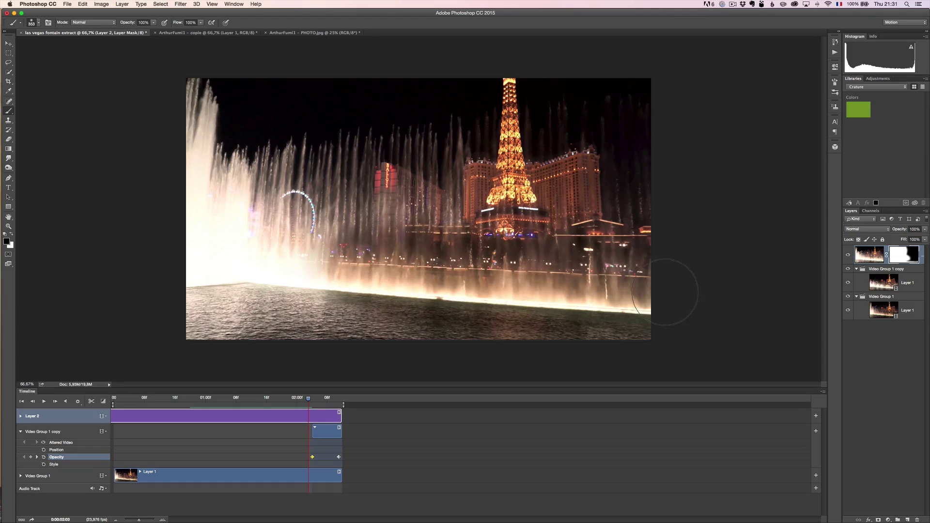
# - Paint white to reveal the water along the bottom through the mask, then replay to check the blend
pyautogui.click(44, 402)
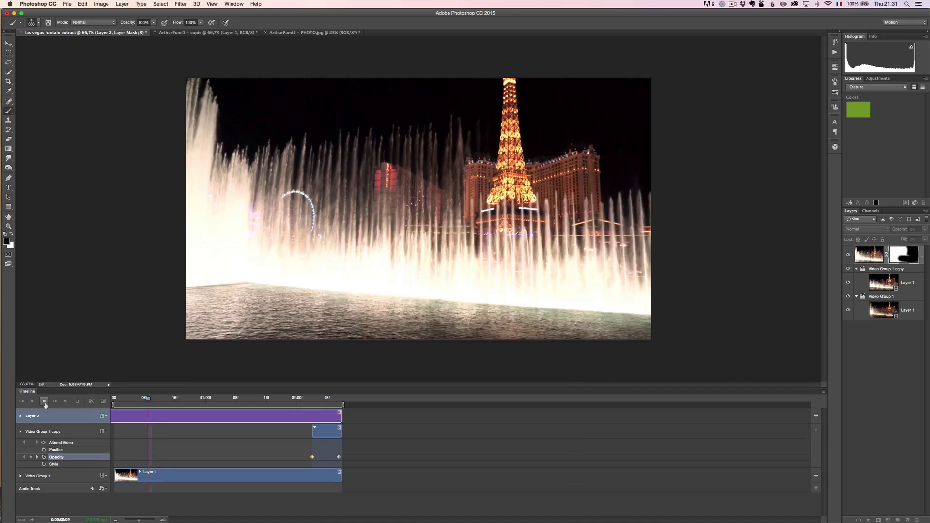
pyautogui.click(44, 402)
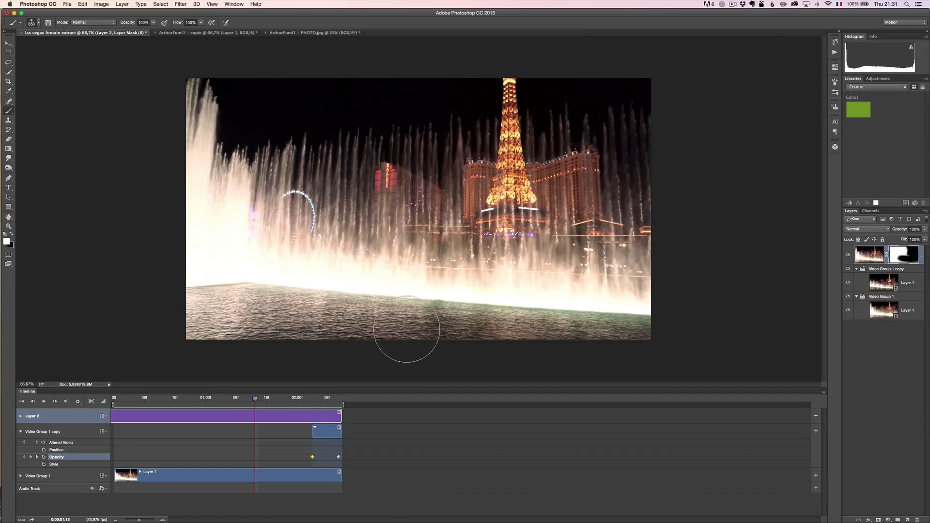
pyautogui.moveTo(407, 329); pyautogui.dragTo(617, 347)
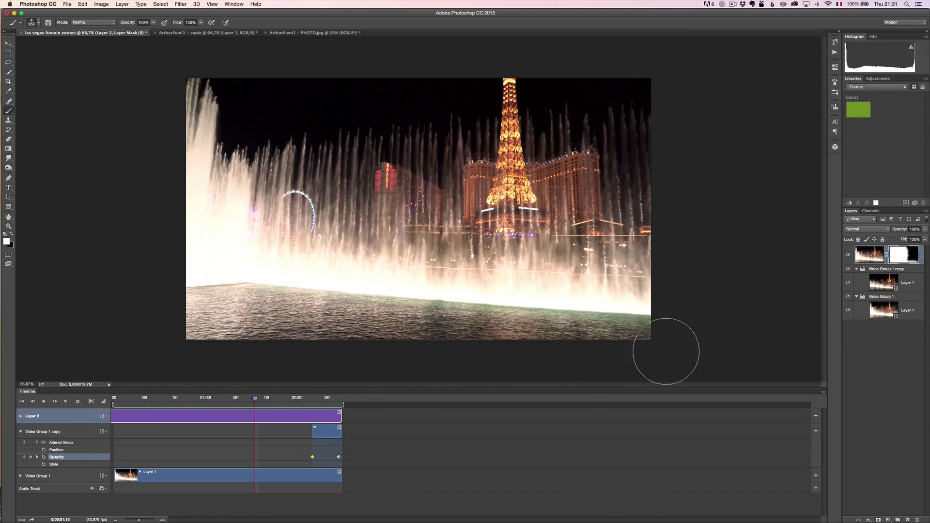
pyautogui.click(45, 402)
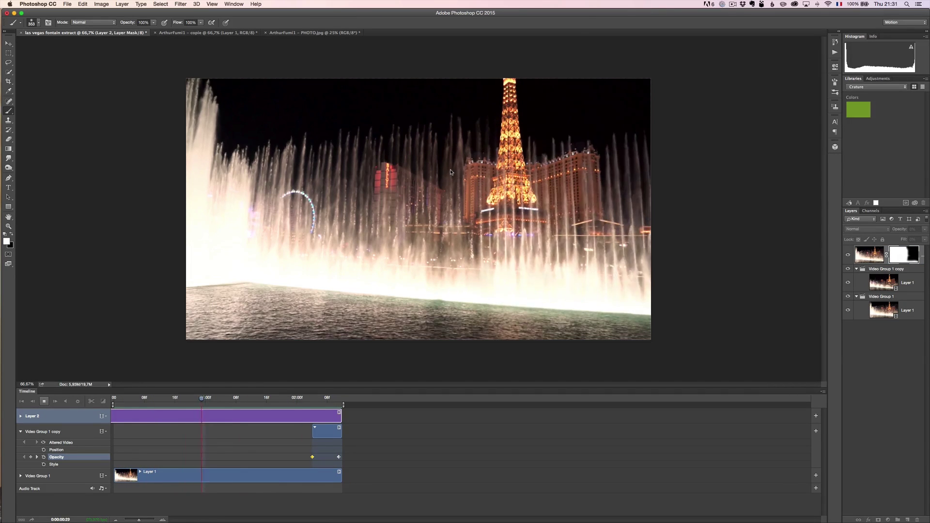
pyautogui.click(44, 402)
# - Paint black over the fountain layer's lower right again and replay the loop
pyautogui.press('x')
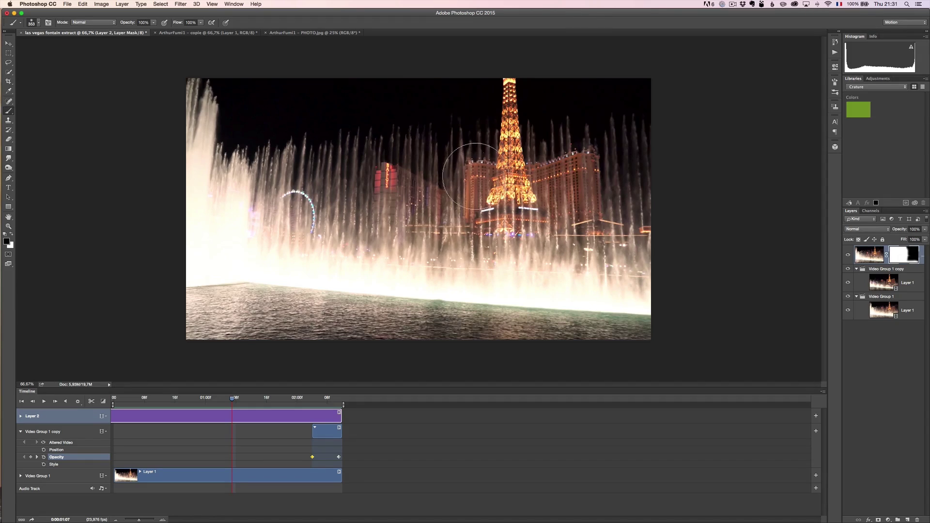
pyautogui.moveTo(611, 281)
pyautogui.mouseDown()
pyautogui.moveTo(480, 264)
pyautogui.moveTo(613, 280)
pyautogui.mouseUp()
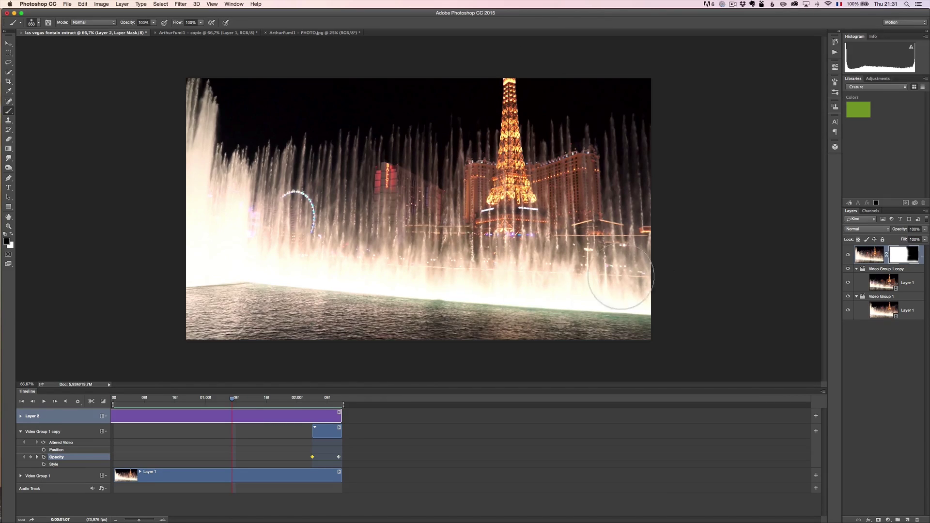
pyautogui.click(45, 402)
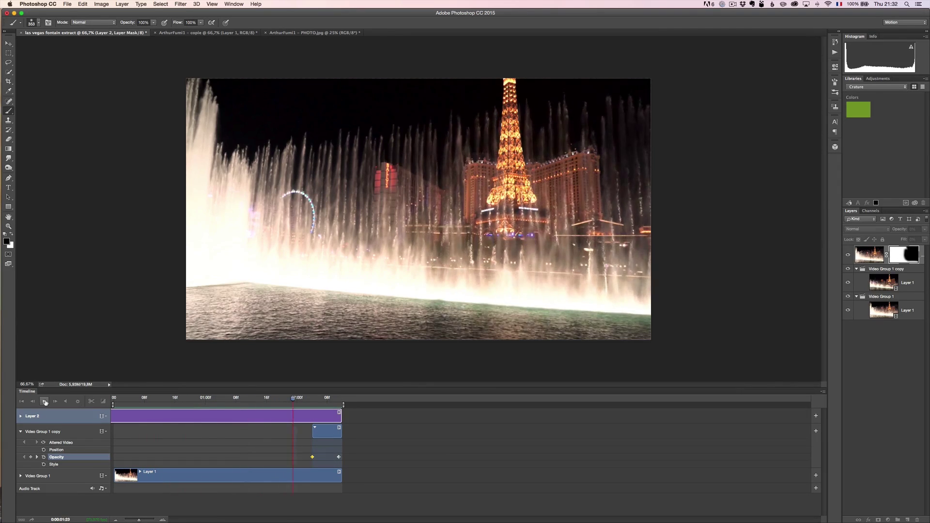
pyautogui.click(45, 402)
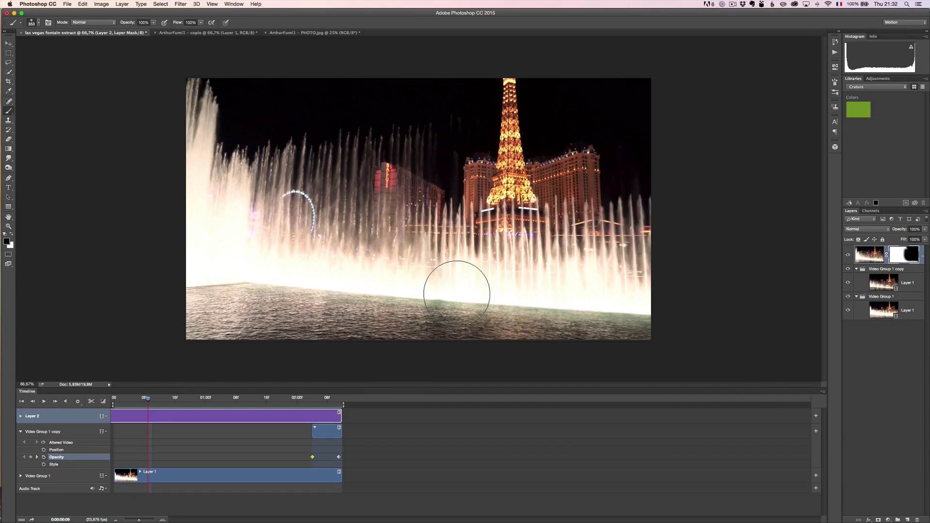
# - Open File > Export > Save for Web (Legacy) and scale the GIF output to 40 percent
pyautogui.click(67, 4)
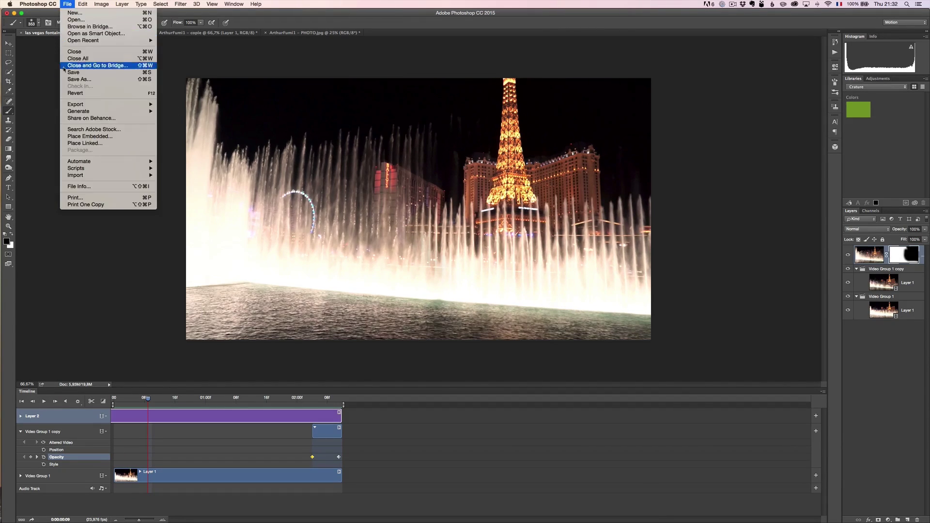
pyautogui.moveTo(67, 111)
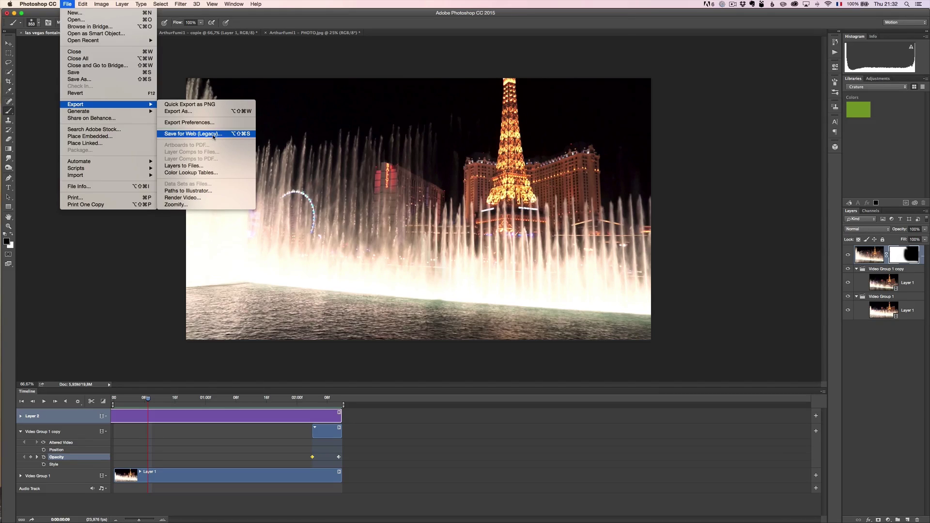
pyautogui.click(214, 136)
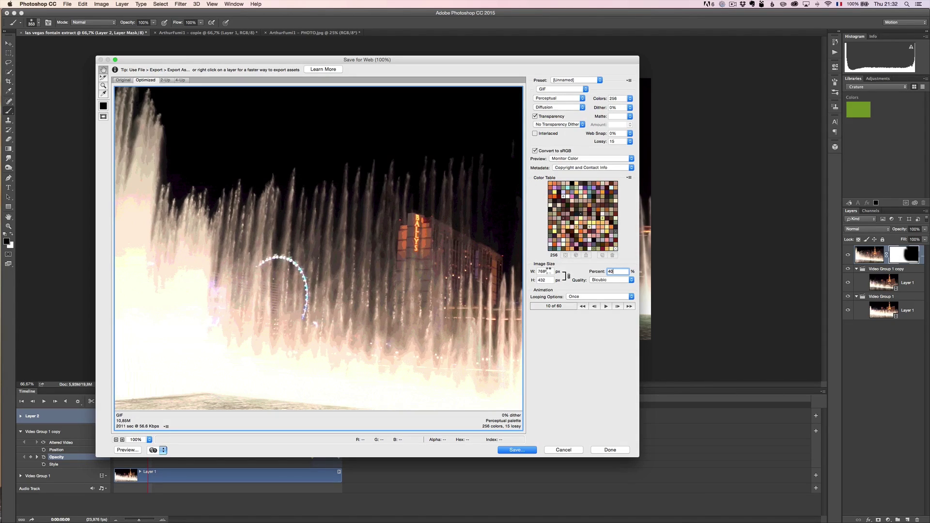
pyautogui.click(545, 271)
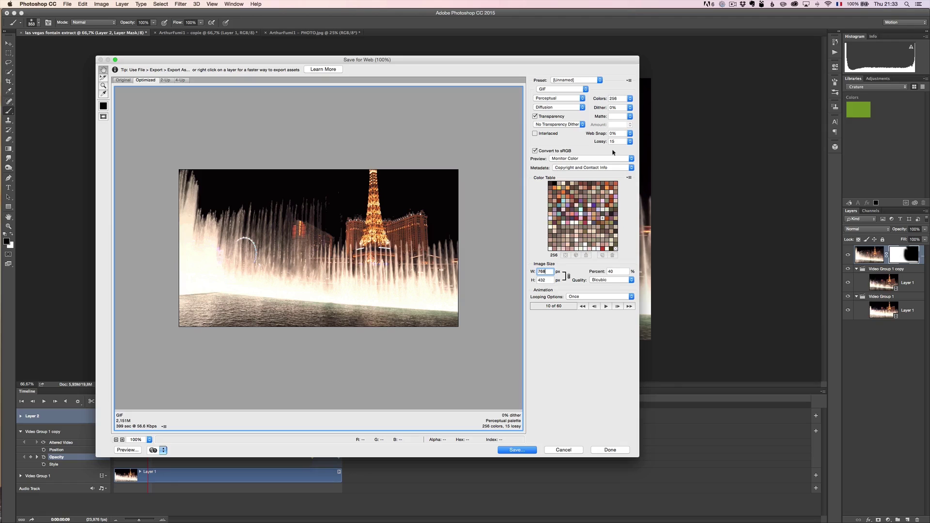
# - Turn on GIF transparency and set Looping Options to Forever
pyautogui.click(535, 118)
pyautogui.click(535, 117)
pyautogui.click(577, 298)
pyautogui.click(584, 304)
# - Preview the GIF in a web browser, then return to the Save for Web dialog
pyautogui.click(128, 451)
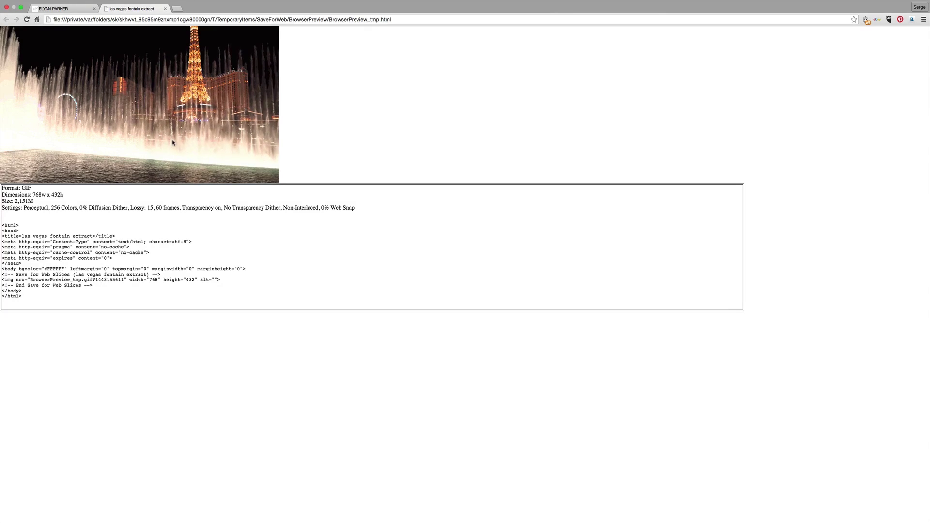
pyautogui.press('super+Tab')
pyautogui.click(574, 81)
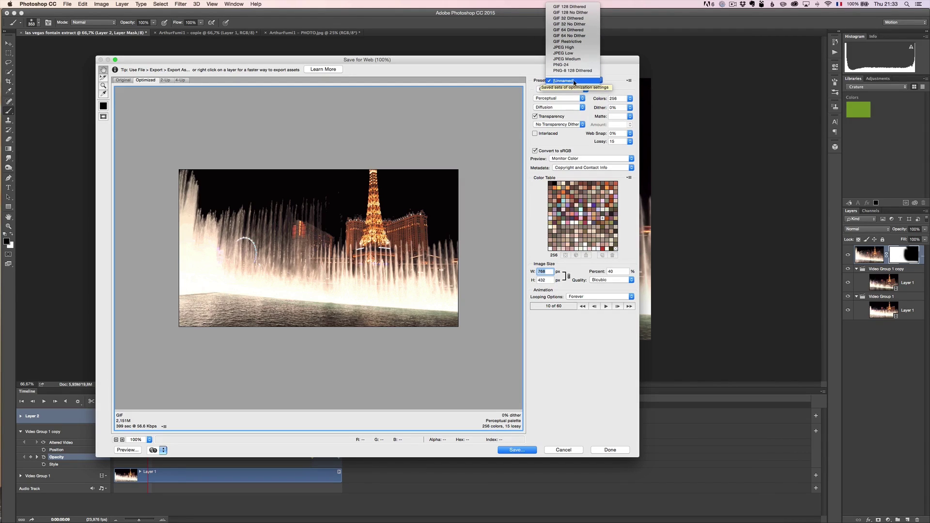
pyautogui.click(575, 82)
# - Save the GIF export settings as a preset named 'Cinemagraph', then close Save for Web without exporting
pyautogui.click(629, 80)
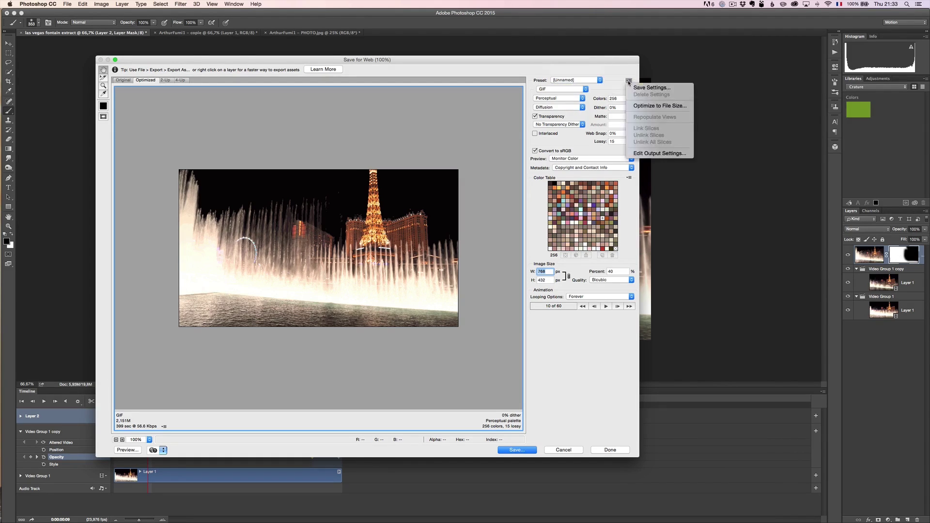
pyautogui.click(651, 88)
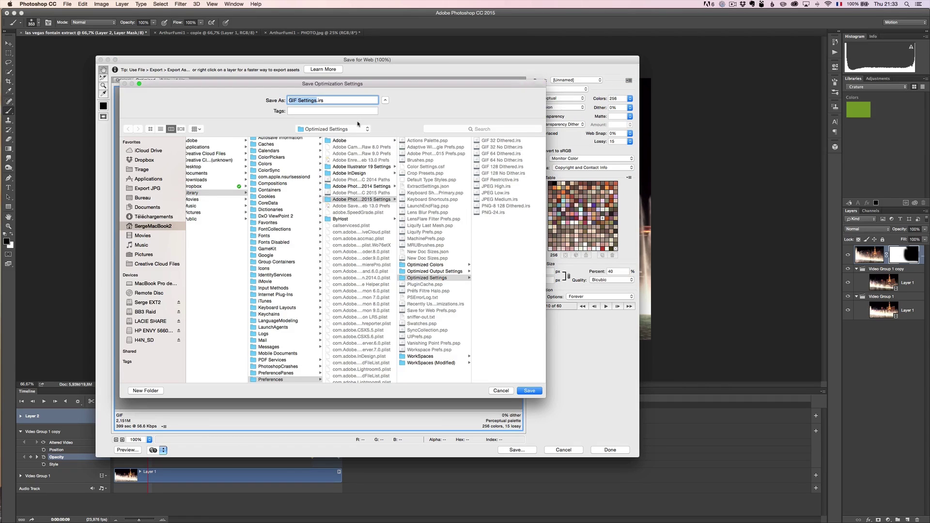
pyautogui.write('G')
pyautogui.click(538, 392)
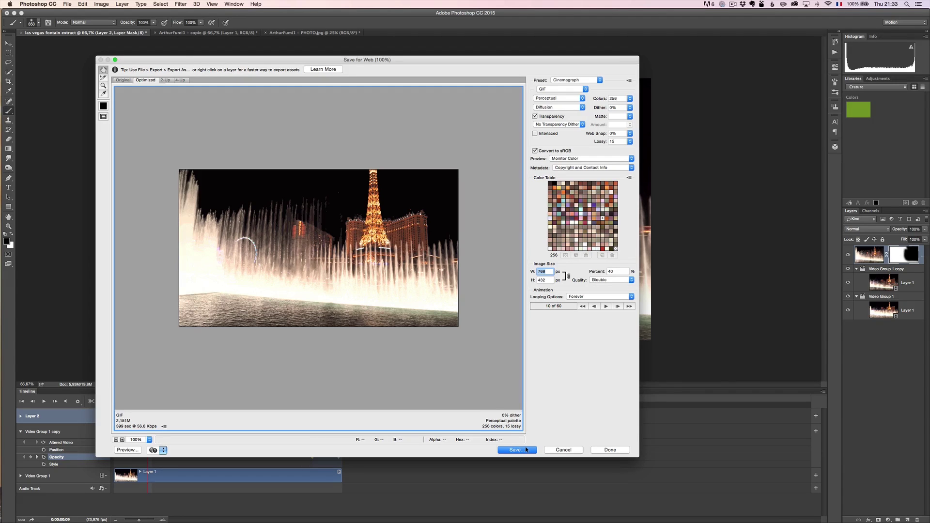
pyautogui.click(572, 452)
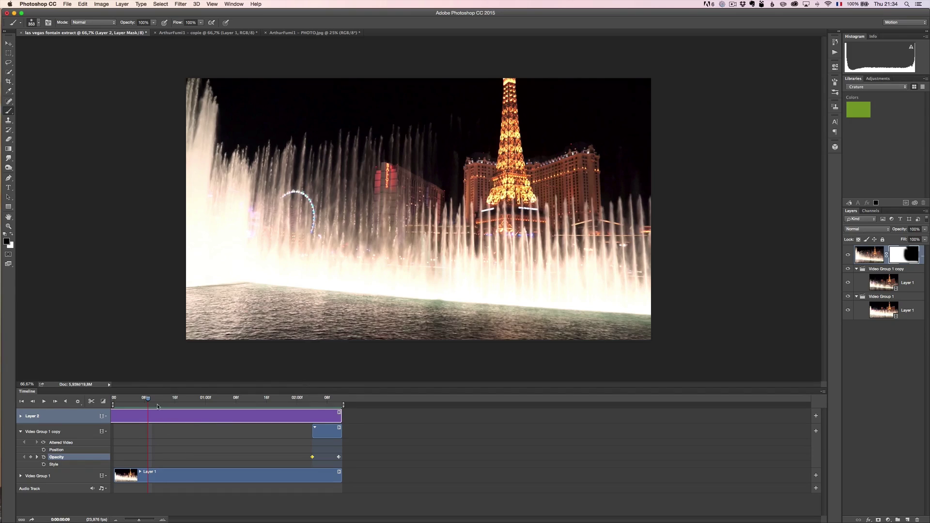
# - Step the playhead back a few frames and switch to the ArthurFumi1 - copie smoke-flare document
pyautogui.press('Left')
pyautogui.press('Left')
pyautogui.press('Left')
pyautogui.press('Left')
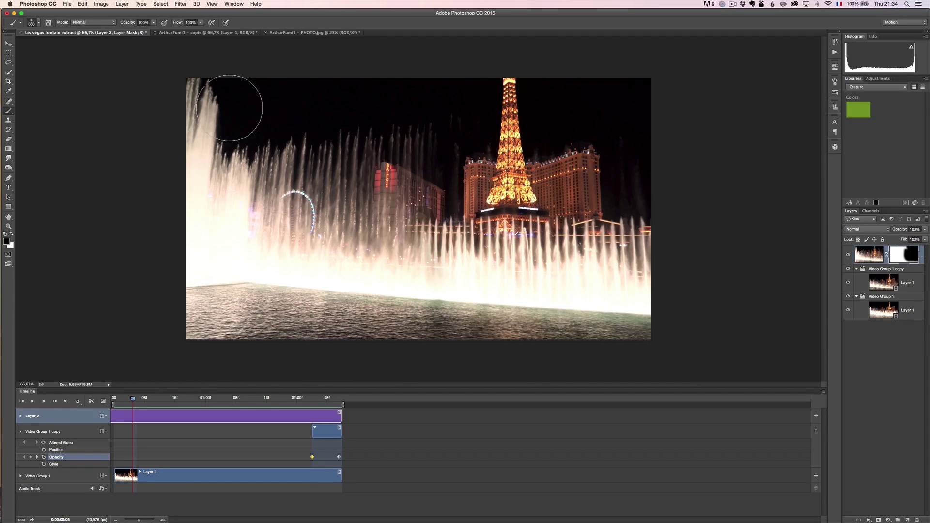
pyautogui.click(198, 32)
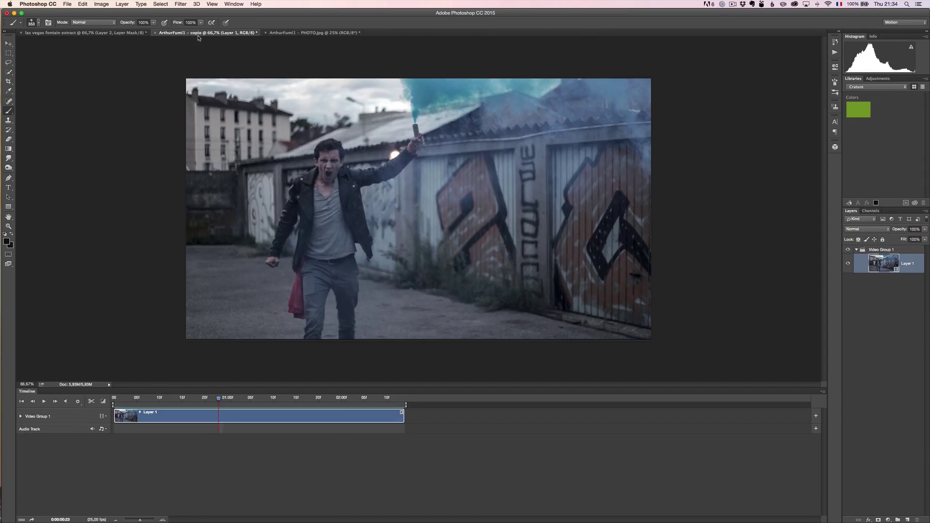
# - Play the smoke-flare video, park at 0:00:01:04, view the still photo, then go to the browser
pyautogui.click(44, 401)
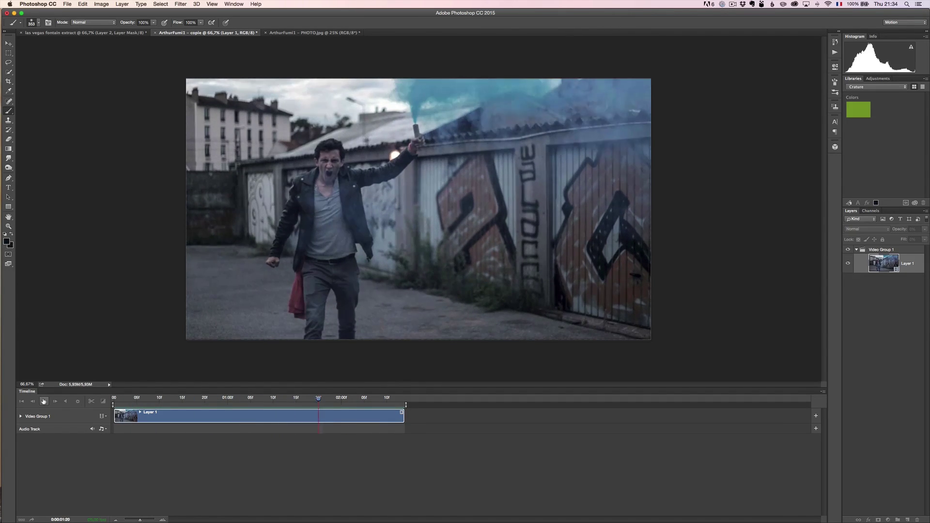
pyautogui.press('space')
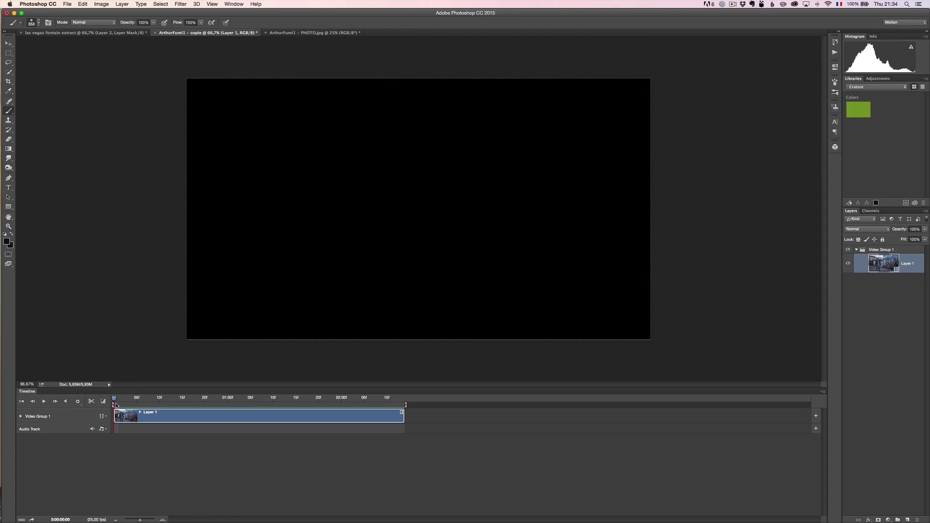
pyautogui.moveTo(115, 405); pyautogui.dragTo(245, 406)
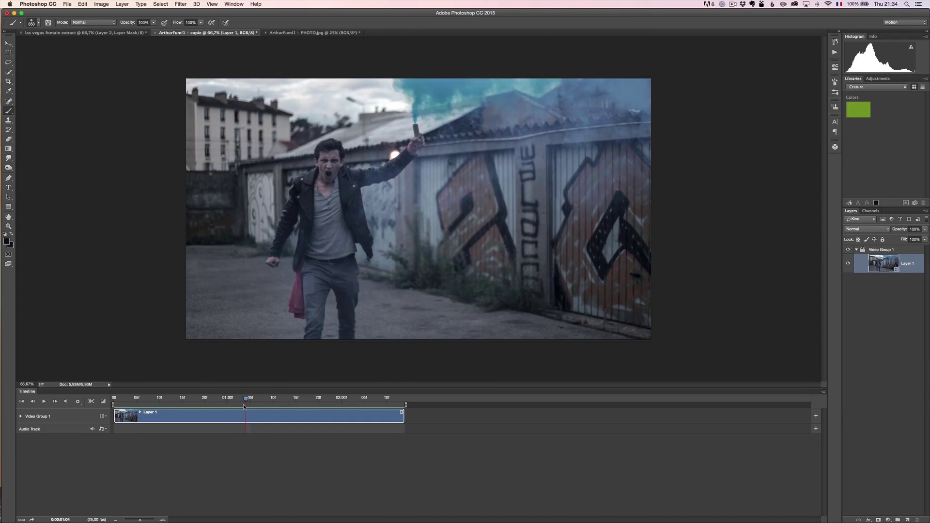
pyautogui.click(301, 33)
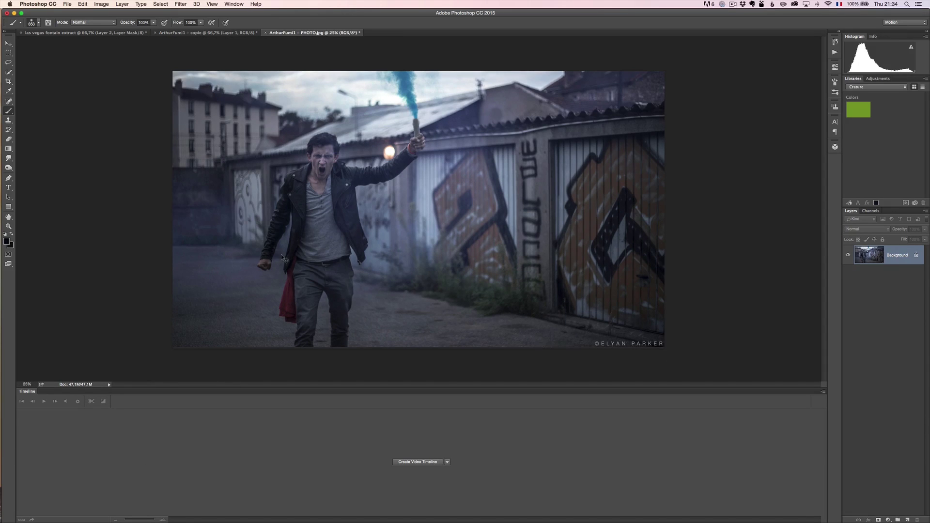
pyautogui.press('super+Tab')
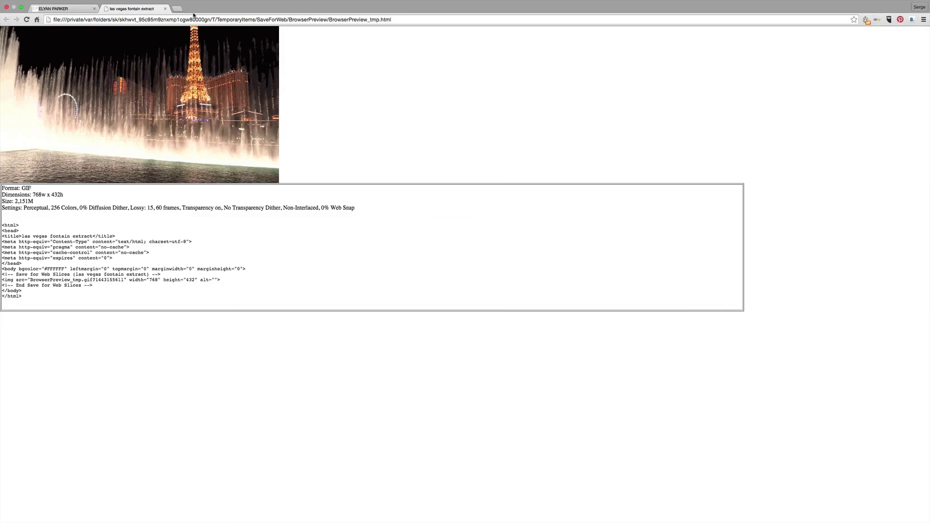
pyautogui.click(80, 11)
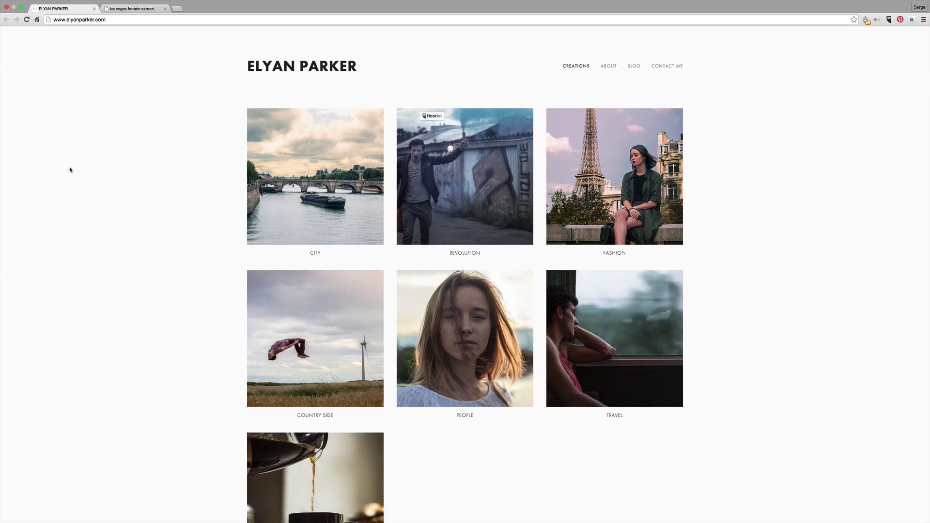
pyautogui.press('super+Tab')
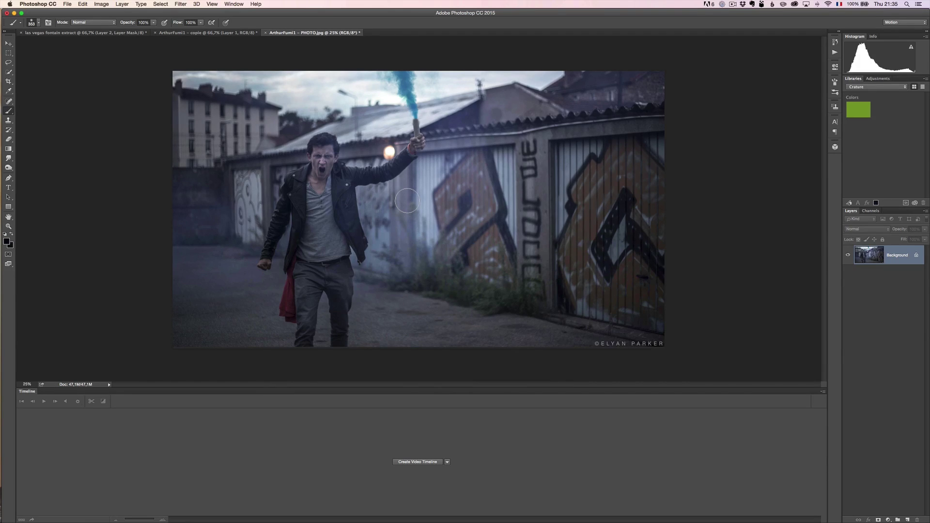
# - Compare the smoke-flare video with the still, then confirm in Image Size the video is 1920 × 1080
pyautogui.click(221, 34)
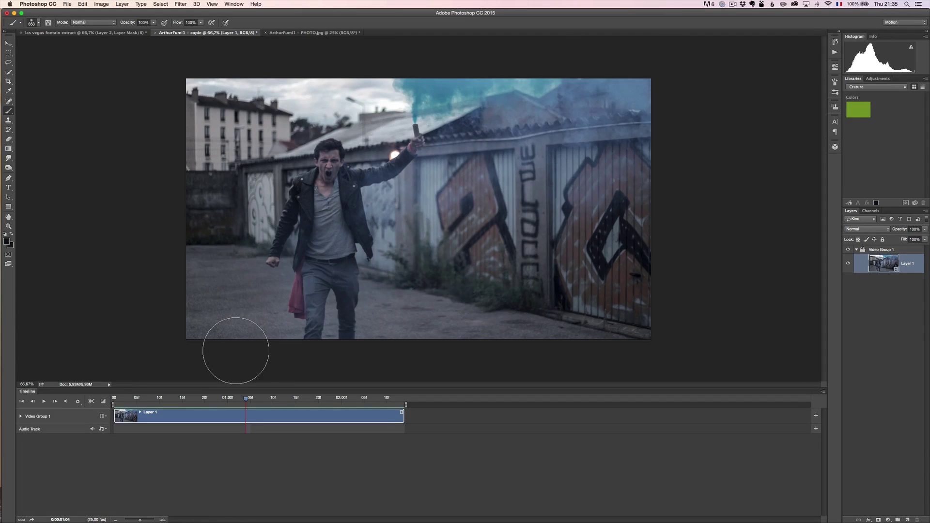
pyautogui.click(297, 33)
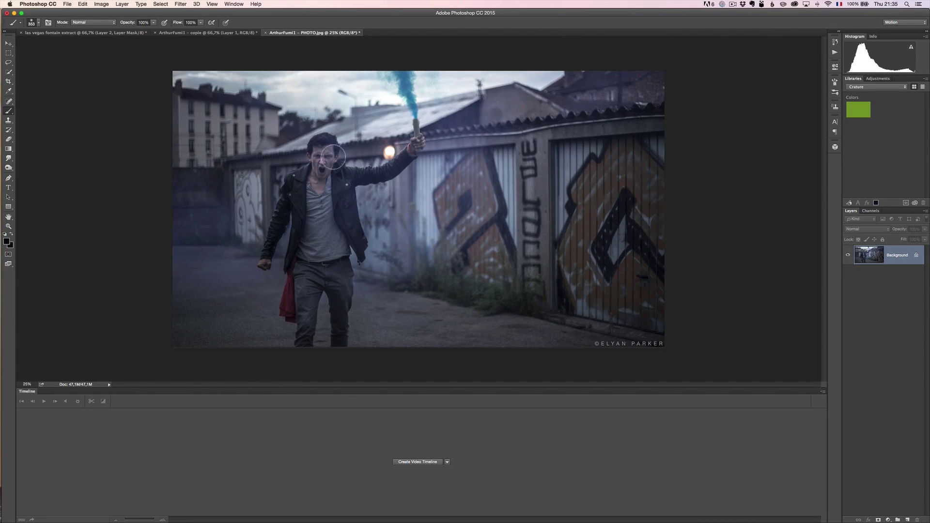
pyautogui.click(238, 34)
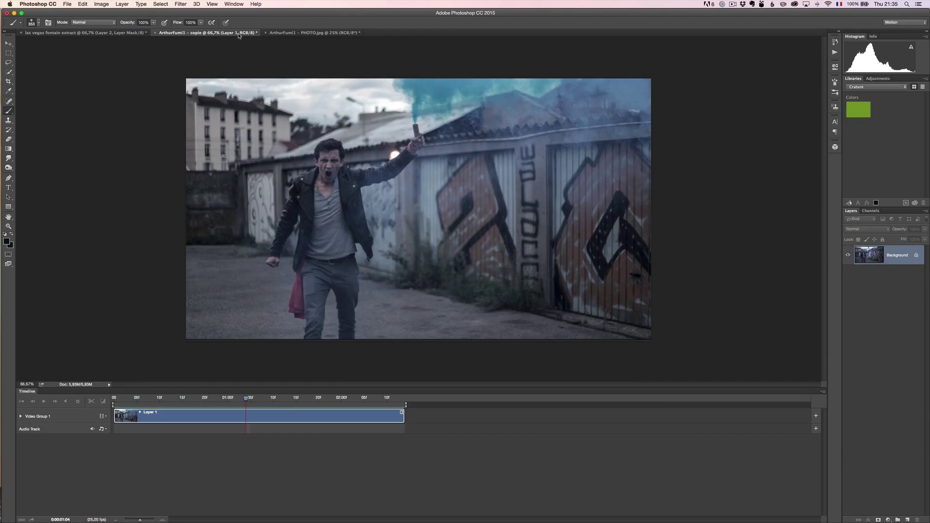
pyautogui.click(101, 4)
pyautogui.click(114, 60)
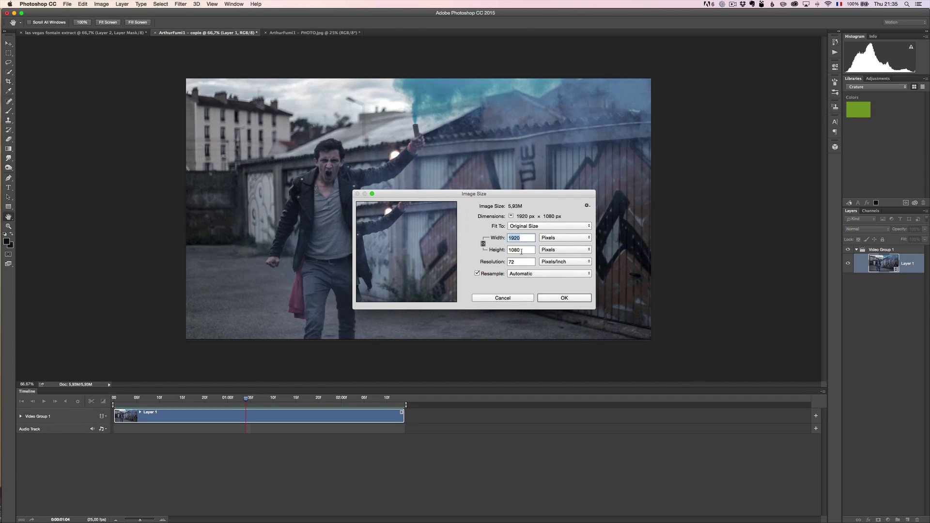
pyautogui.click(517, 298)
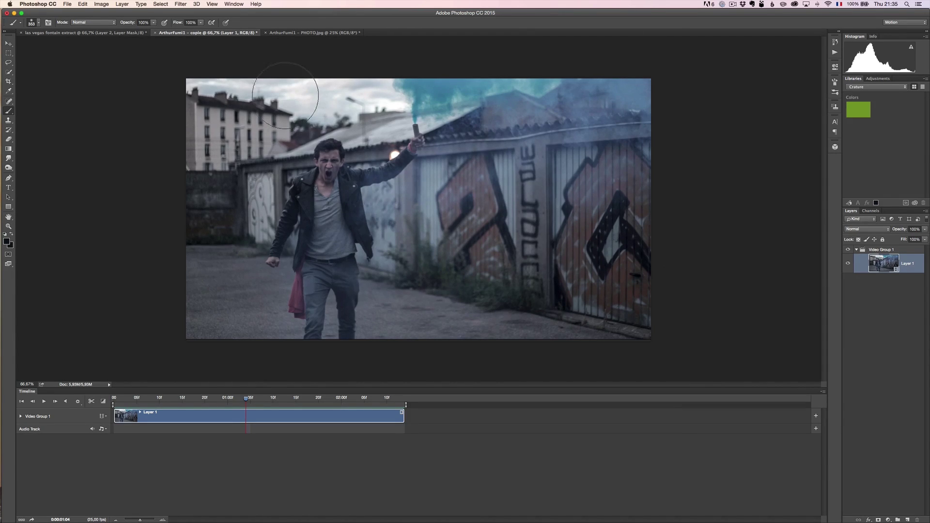
# - Check the still photo's current pixel dimensions in Image Size without changing them
pyautogui.click(295, 33)
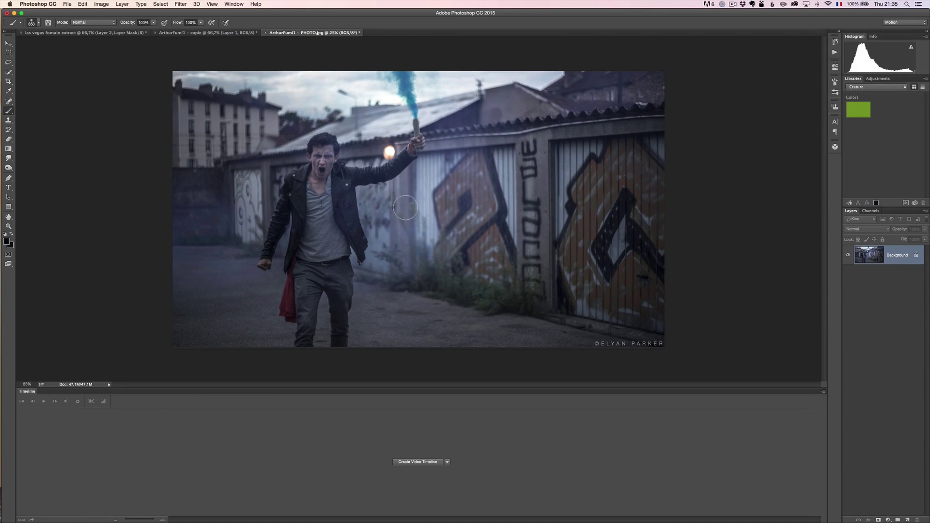
pyautogui.click(101, 4)
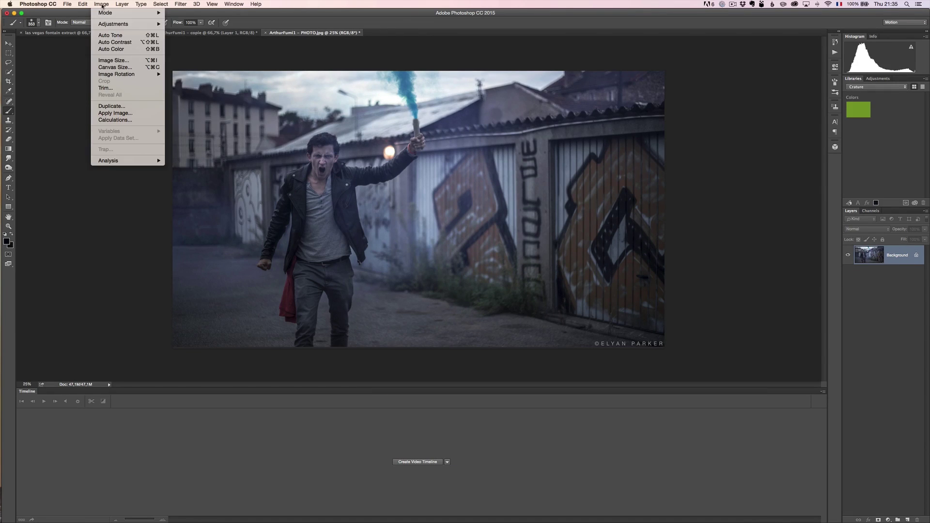
pyautogui.click(102, 63)
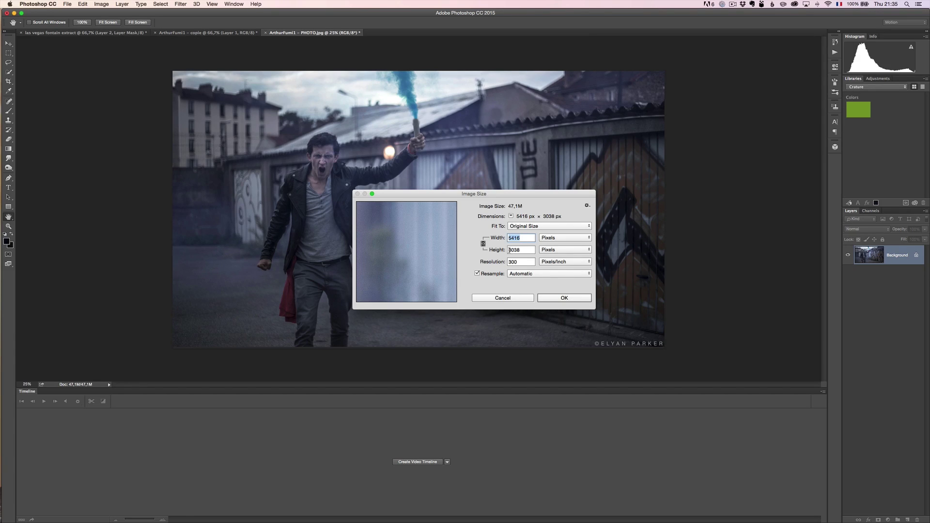
pyautogui.click(514, 299)
# - Crop the still photo to exactly 1920 px wide by 1080 px high
pyautogui.press('b')
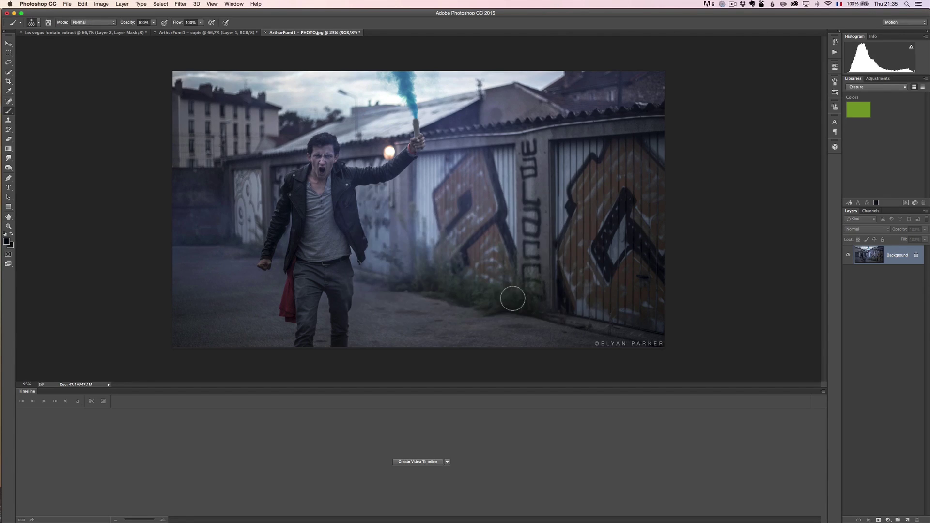
pyautogui.click(13, 83)
pyautogui.click(81, 22)
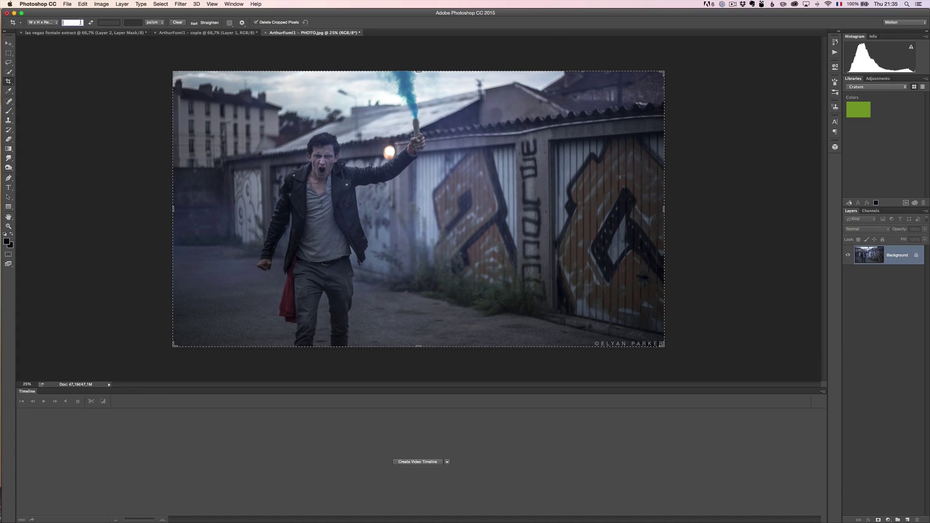
pyautogui.write('1920')
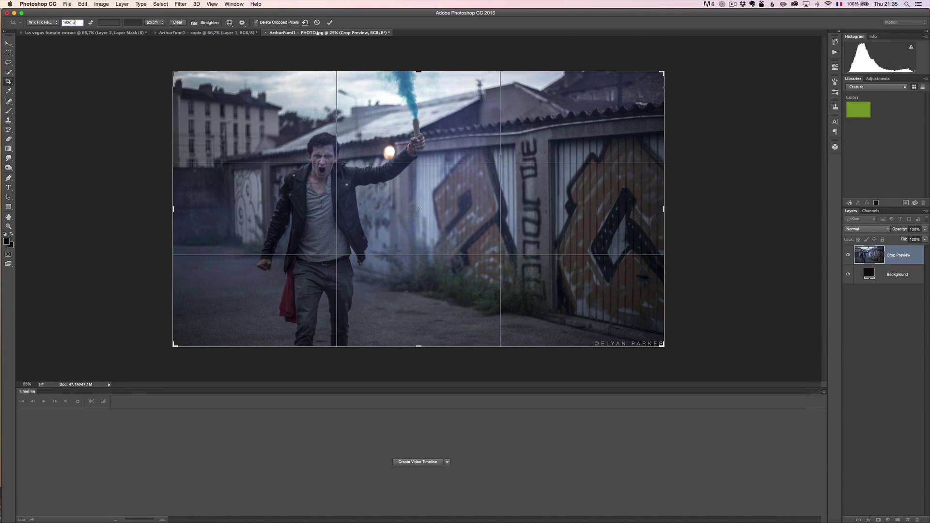
pyautogui.press('Tab')
pyautogui.write('1080')
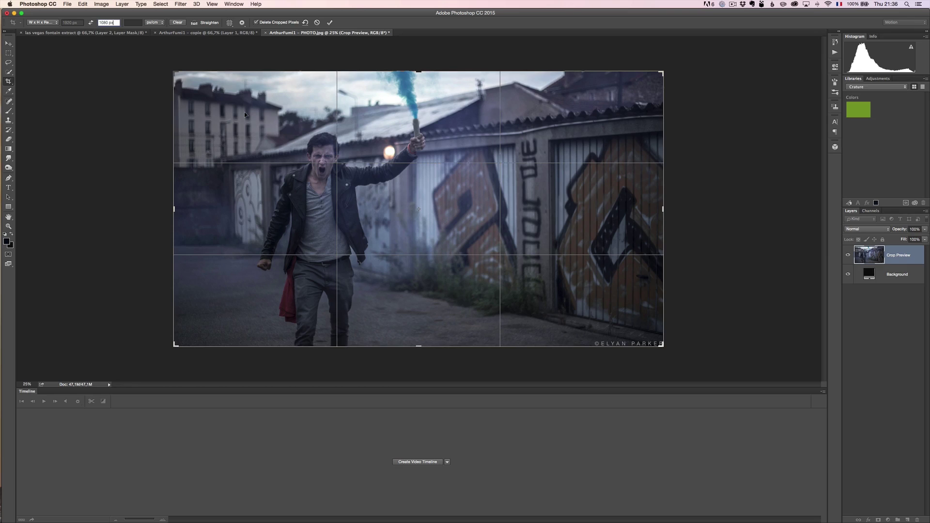
pyautogui.press('Return')
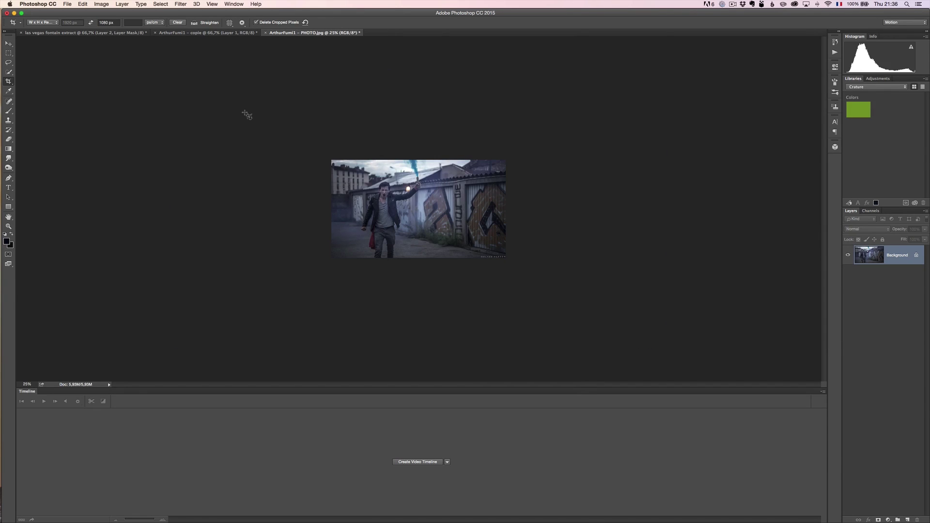
# - Zoom to 50% and confirm in Image Size the photo is now 1920 × 1080
pyautogui.press('z')
pyautogui.click(229, 92)
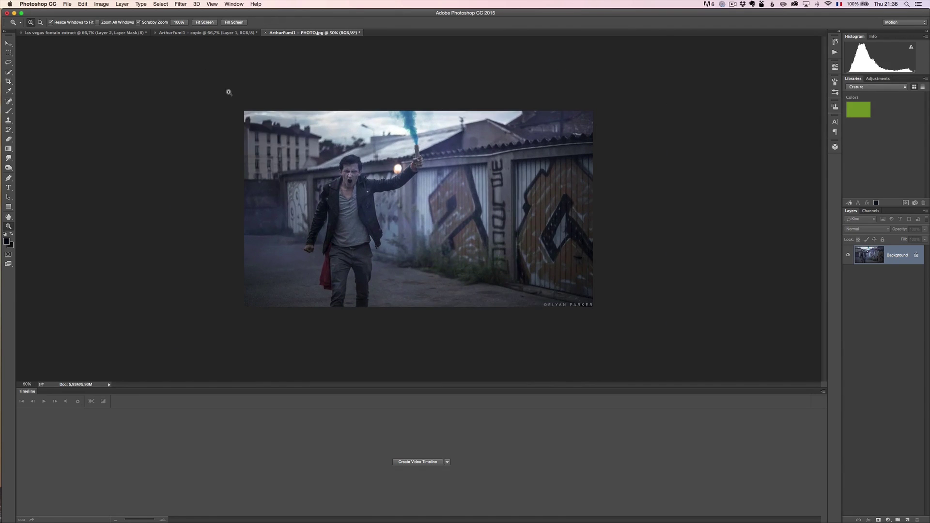
pyautogui.click(110, 4)
pyautogui.click(112, 61)
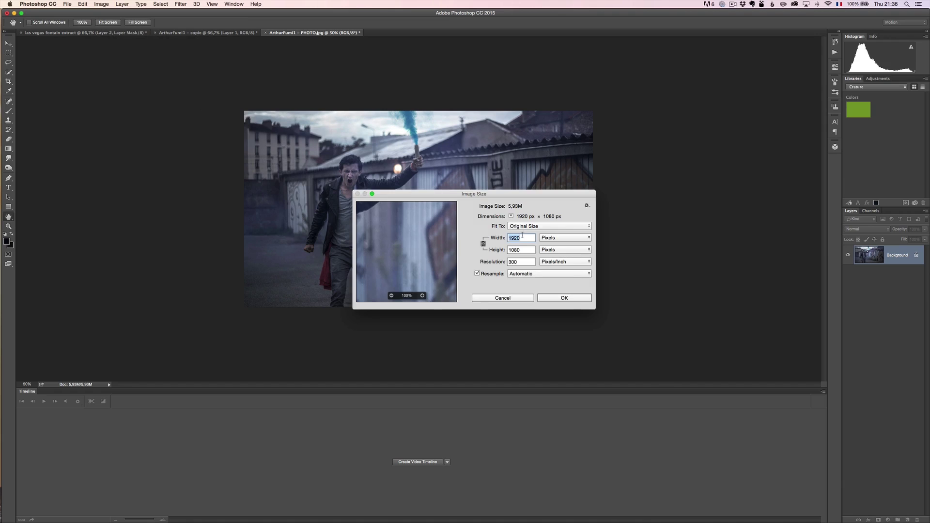
pyautogui.click(519, 298)
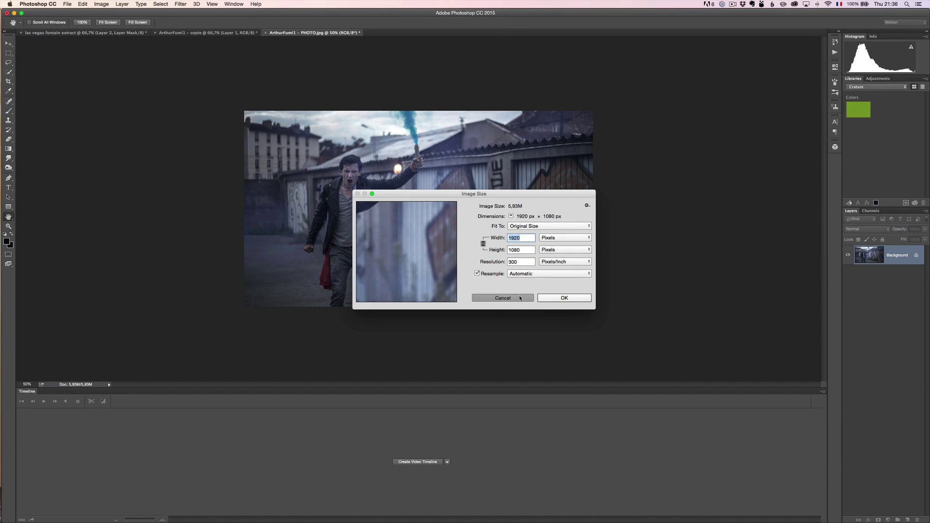
pyautogui.press('v')
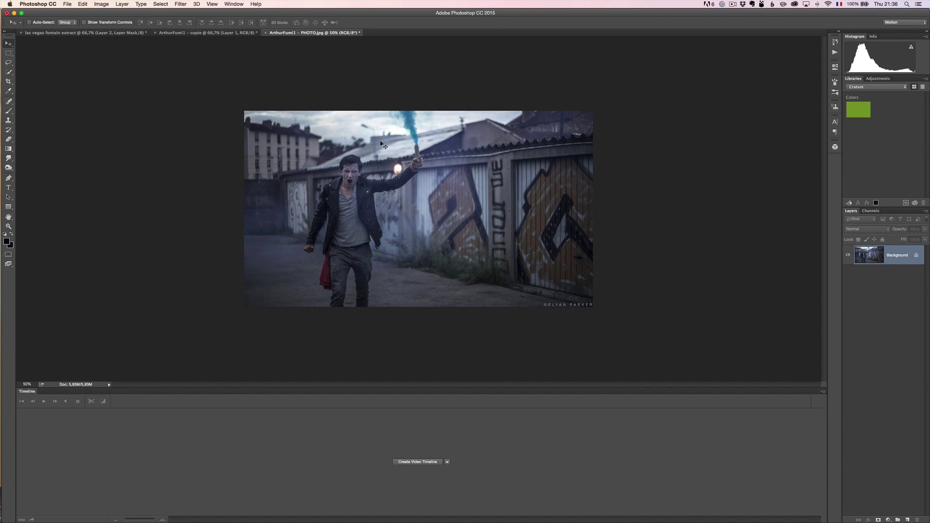
# - Paste the cropped still into the ArthurFumi1 - copie document as Layer 2, above Video Group 1
pyautogui.click(208, 34)
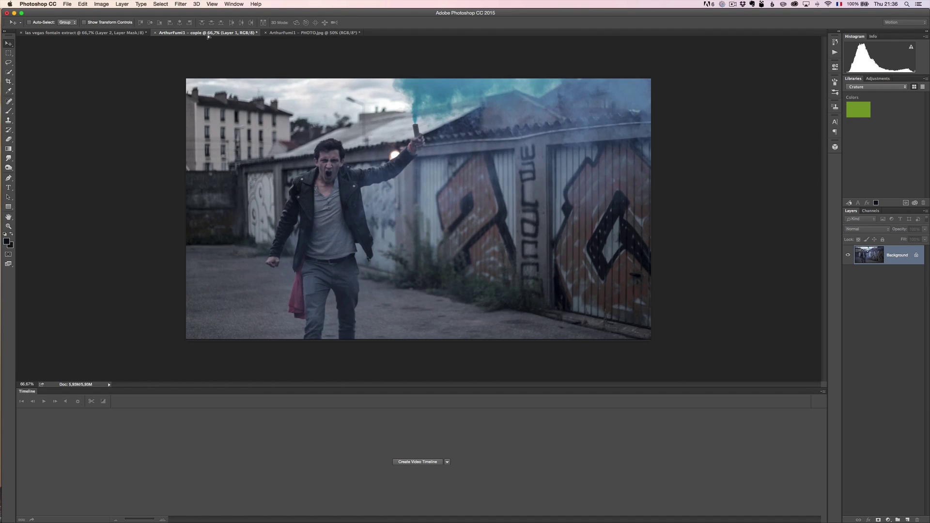
pyautogui.hotkey('ctrl', 'v')
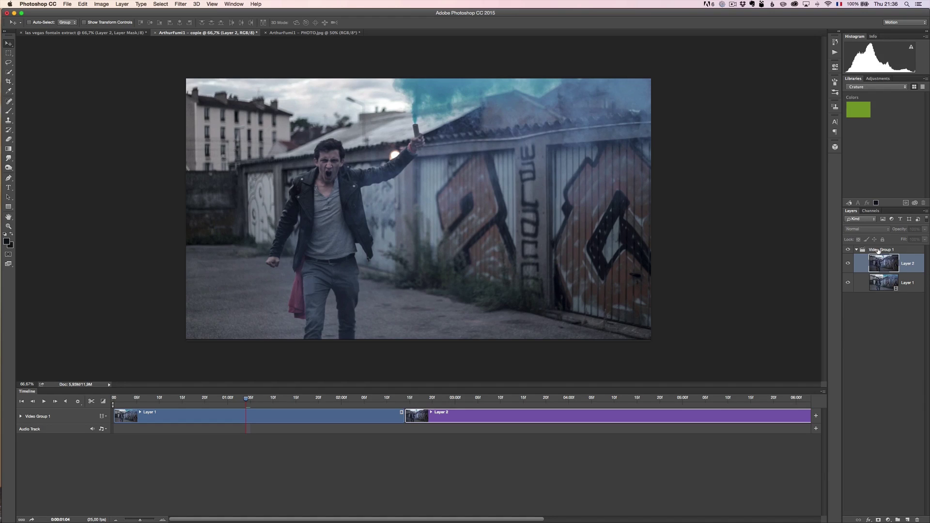
pyautogui.moveTo(882, 265); pyautogui.dragTo(886, 245)
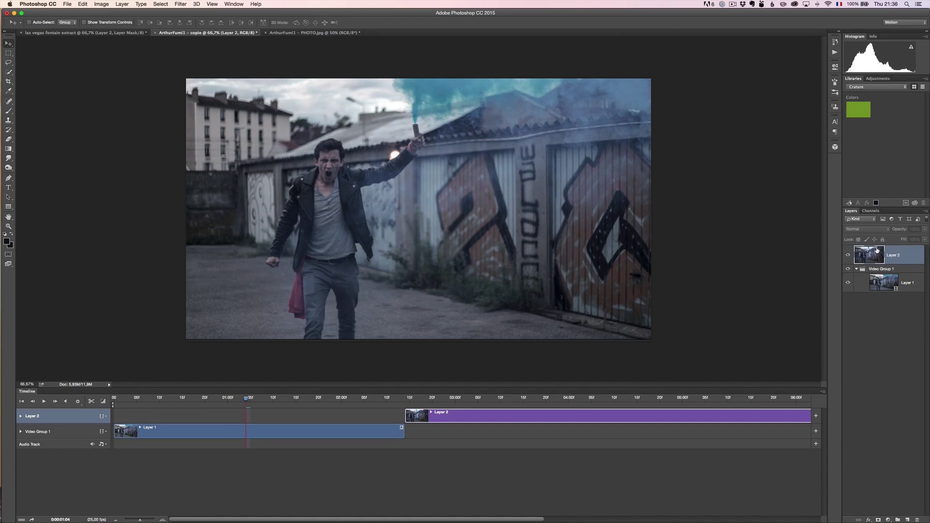
# - Start Layer 2's clip at zero, trim it to the video's length, and preview playback
pyautogui.moveTo(548, 417); pyautogui.dragTo(256, 417)
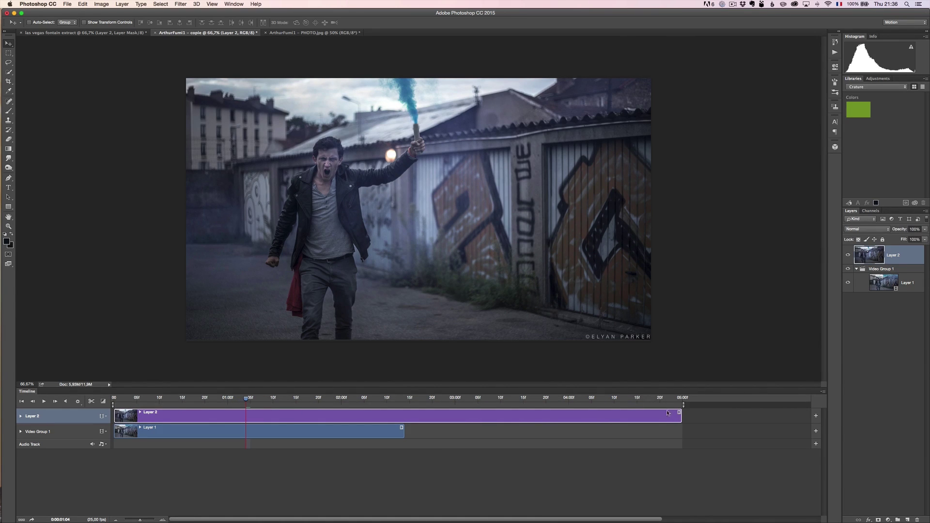
pyautogui.moveTo(681, 416); pyautogui.dragTo(407, 416)
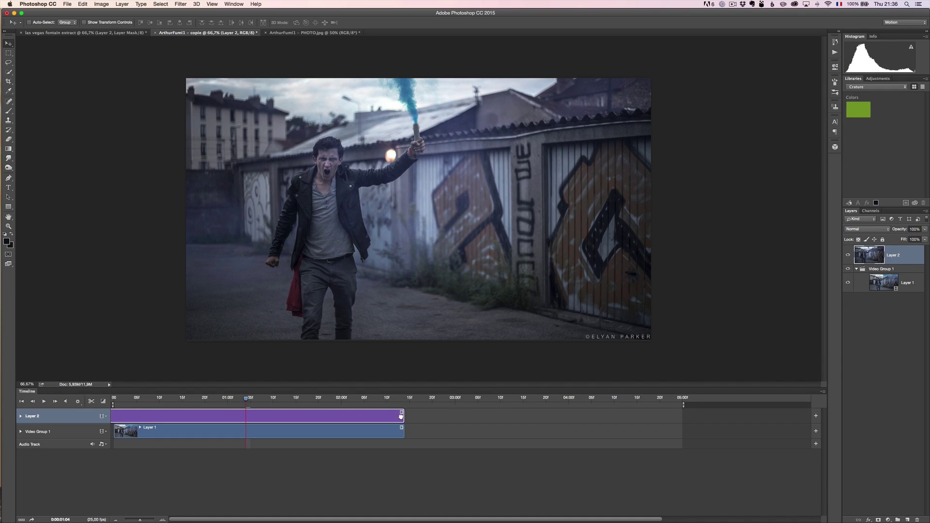
pyautogui.click(43, 401)
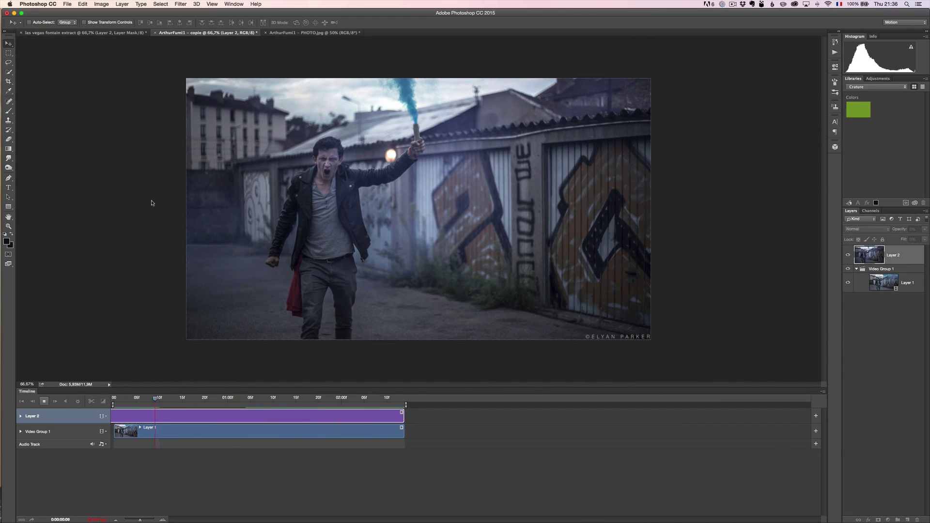
pyautogui.click(44, 401)
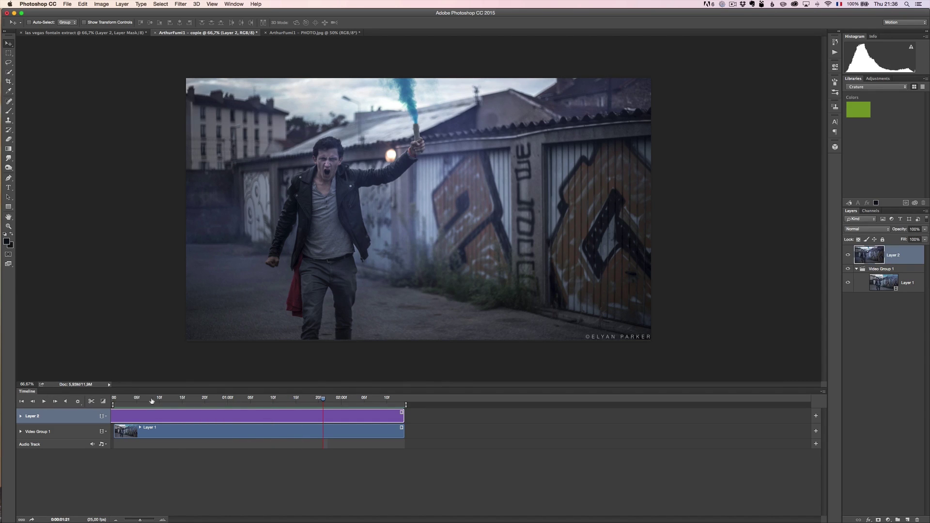
# - Toggle Layer 2's visibility repeatedly to compare the still photo against the video frame
pyautogui.click(848, 256)
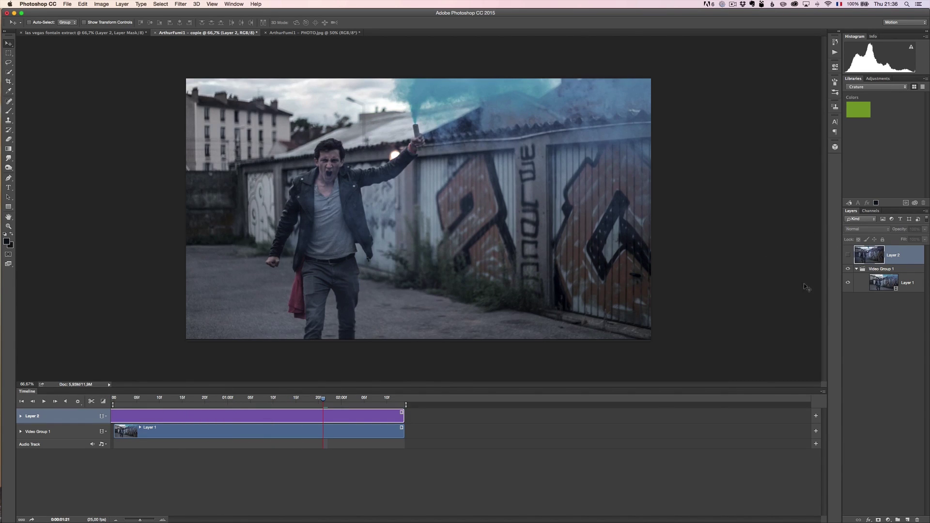
pyautogui.click(849, 256)
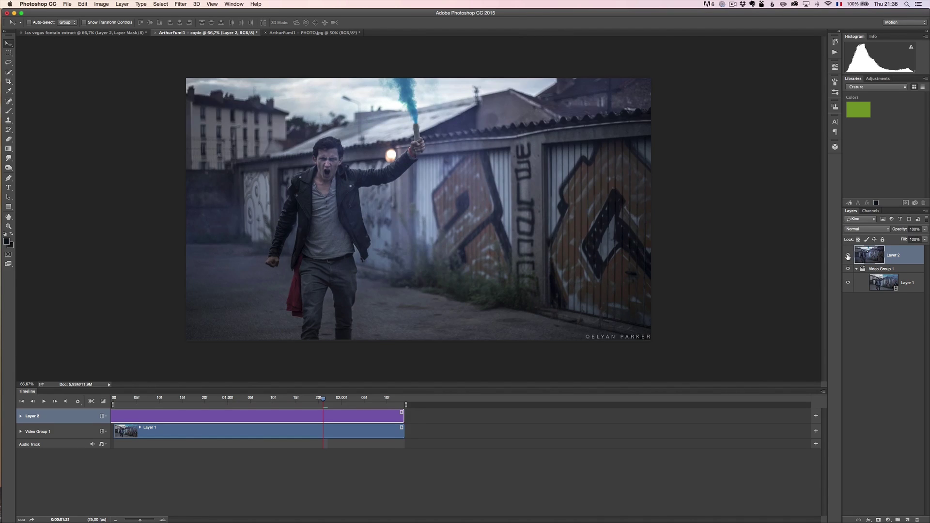
pyautogui.click(849, 256)
pyautogui.click(849, 256)
pyautogui.click(848, 255)
pyautogui.click(849, 256)
# - Auto-align all three selected layers with Auto projection
pyautogui.keyDown('shift'); pyautogui.click(890, 285); pyautogui.keyUp('shift')
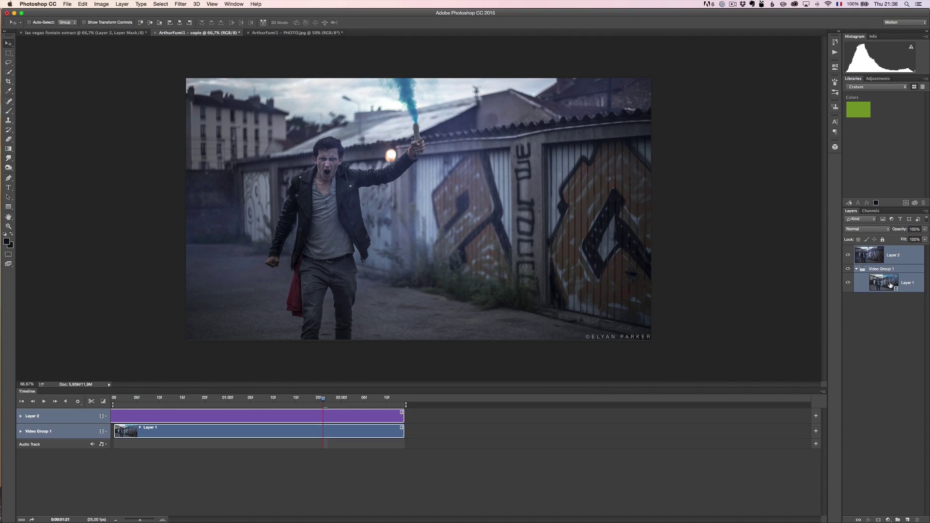
pyautogui.click(84, 4)
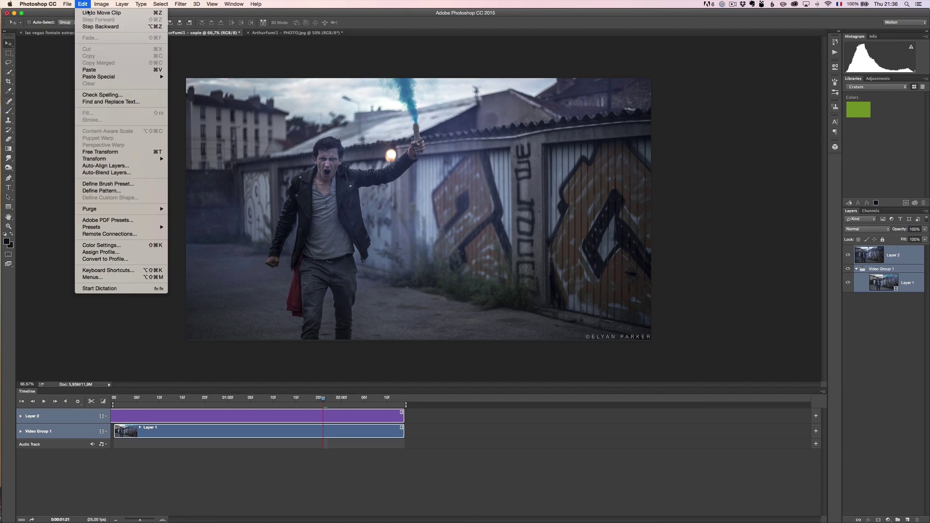
pyautogui.click(121, 166)
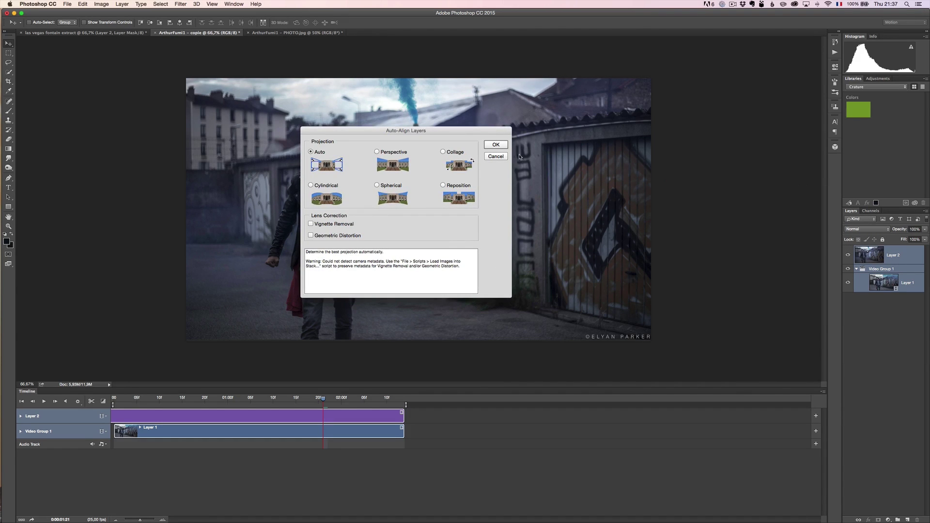
pyautogui.click(505, 147)
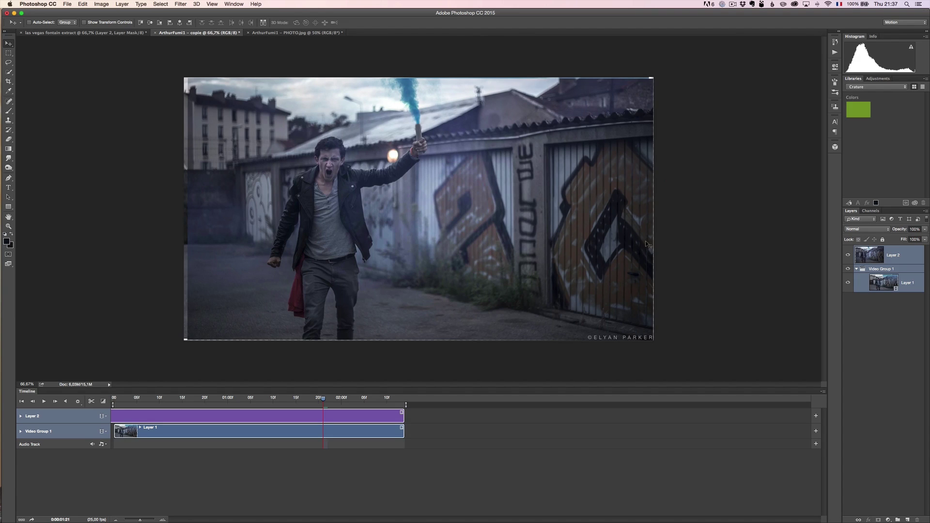
# - Flip Layer 2 on and off to check the alignment, leaving it hidden
pyautogui.click(849, 255)
pyautogui.click(849, 255)
pyautogui.click(849, 256)
pyautogui.click(848, 256)
pyautogui.click(848, 255)
pyautogui.click(849, 255)
pyautogui.click(849, 256)
pyautogui.click(849, 256)
# - With Layer 2 hidden, trim the start of the Layer 1 video clip
pyautogui.click(284, 400)
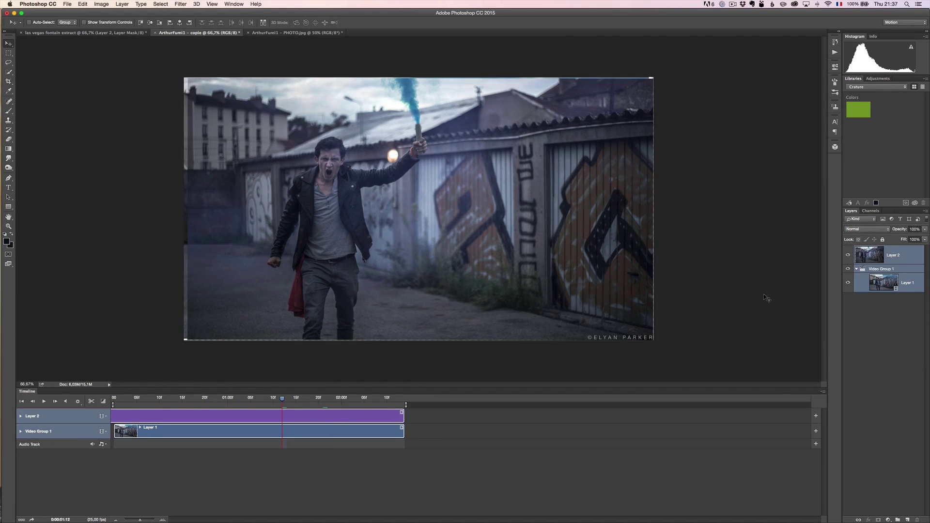
pyautogui.click(848, 255)
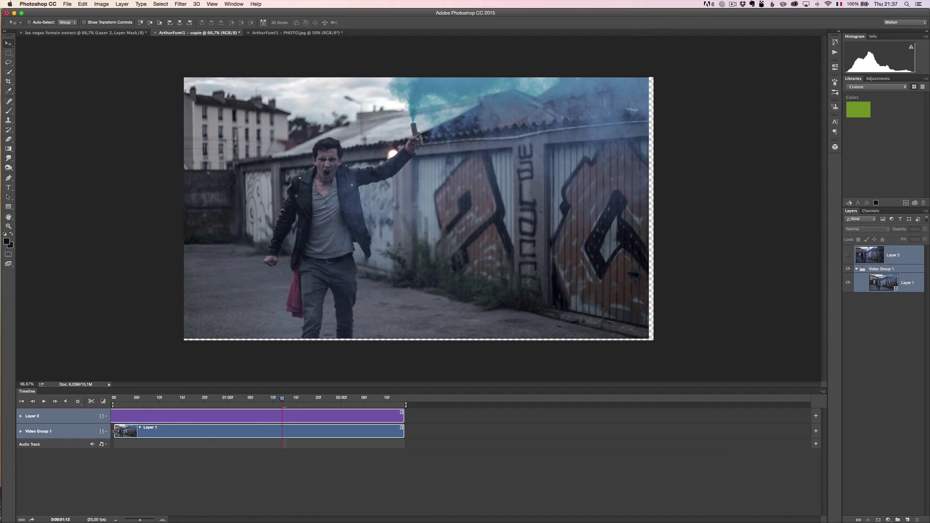
pyautogui.moveTo(115, 432); pyautogui.dragTo(156, 433)
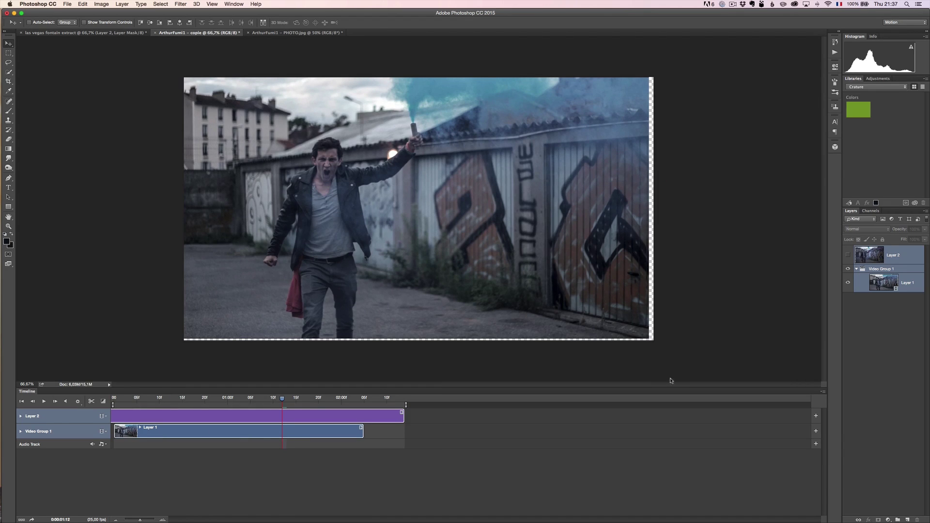
# - Duplicate Video Group 1 to create Video Group 1 copy
pyautogui.click(844, 328)
pyautogui.click(887, 269)
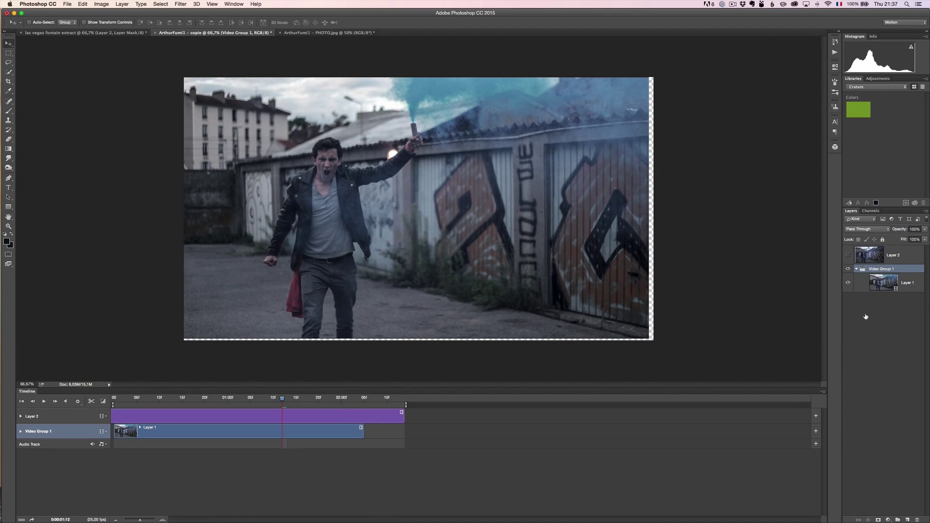
pyautogui.moveTo(866, 316); pyautogui.dragTo(908, 518)
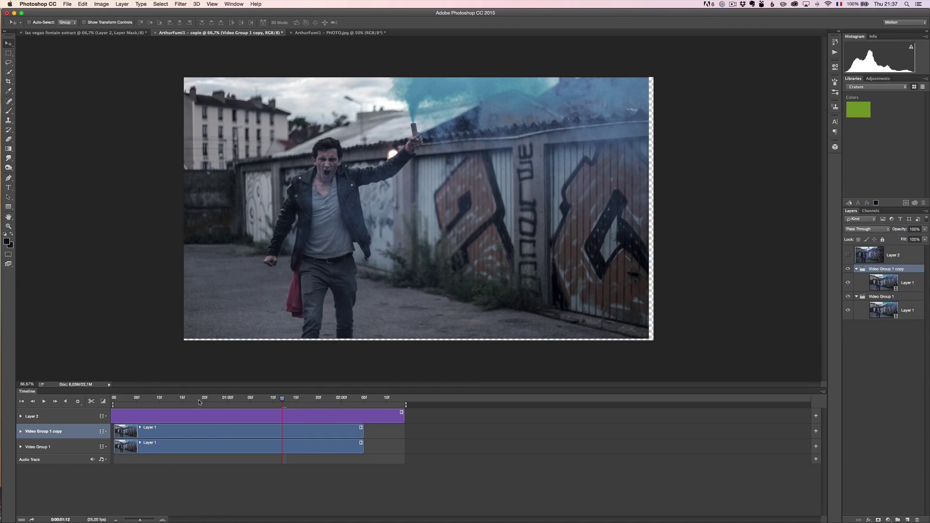
# - Slide the copied clip later and shorten its end so it overlaps the original's ending
pyautogui.moveTo(228, 432); pyautogui.dragTo(333, 432)
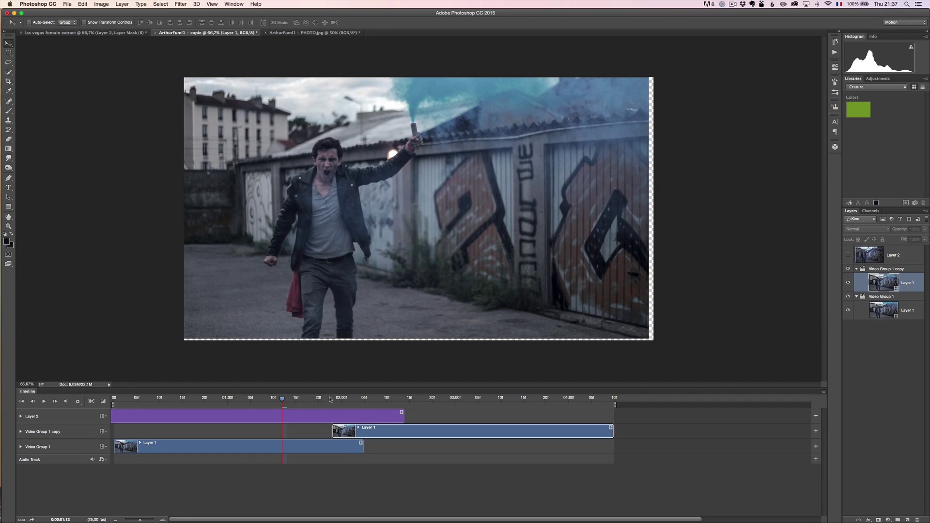
pyautogui.click(347, 401)
pyautogui.click(315, 402)
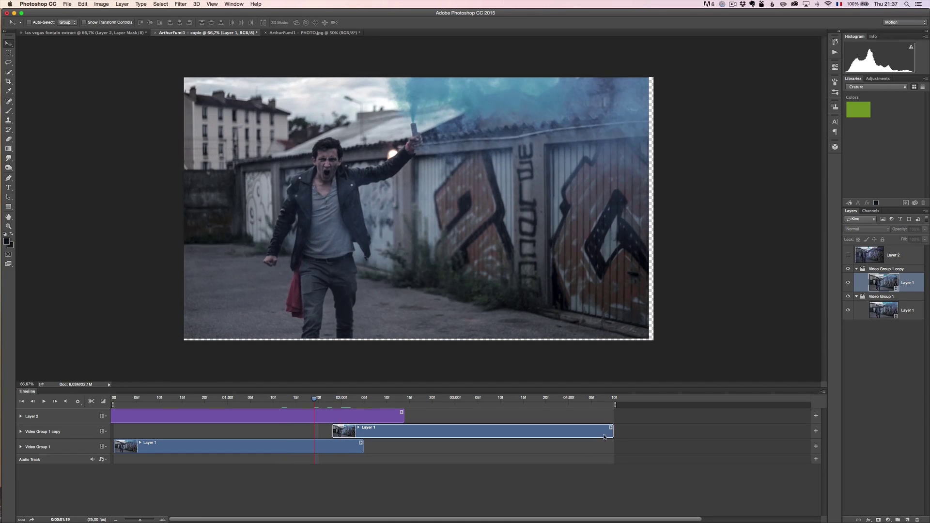
pyautogui.moveTo(613, 433); pyautogui.dragTo(363, 415)
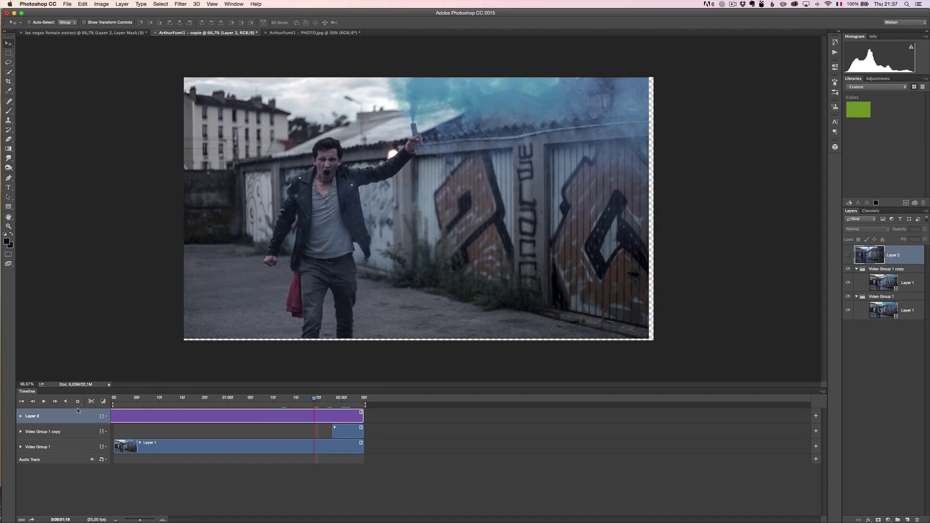
# - Preview the timeline, then add a 0% opacity keyframe on Video Group 1 copy at 1:23
pyautogui.click(44, 402)
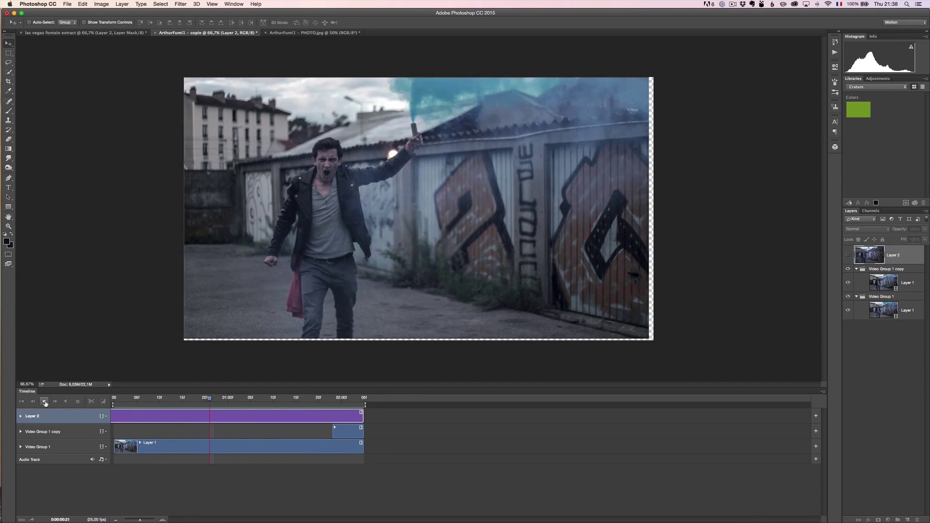
pyautogui.click(44, 401)
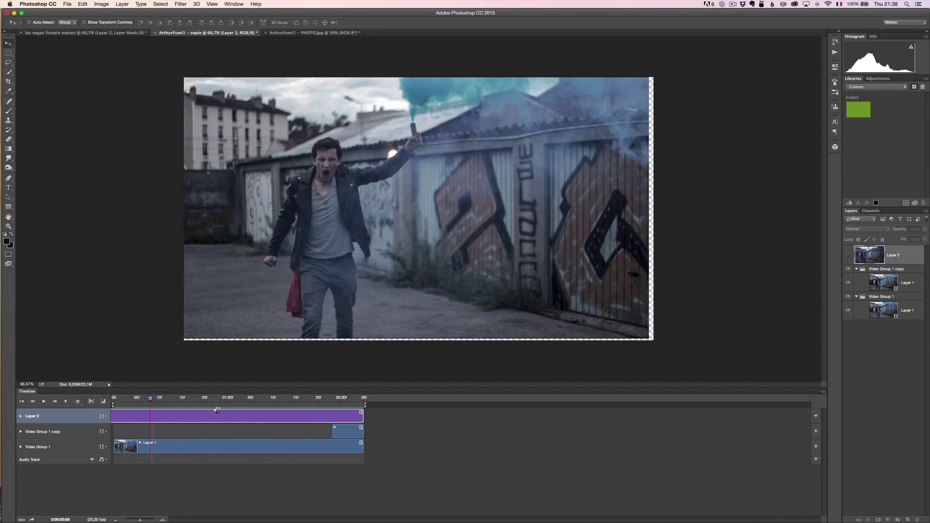
pyautogui.click(333, 400)
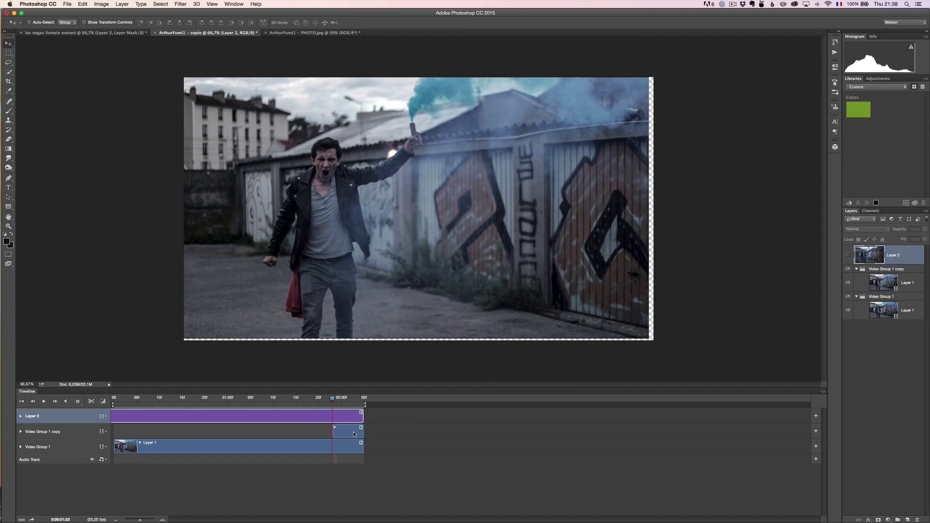
pyautogui.click(20, 432)
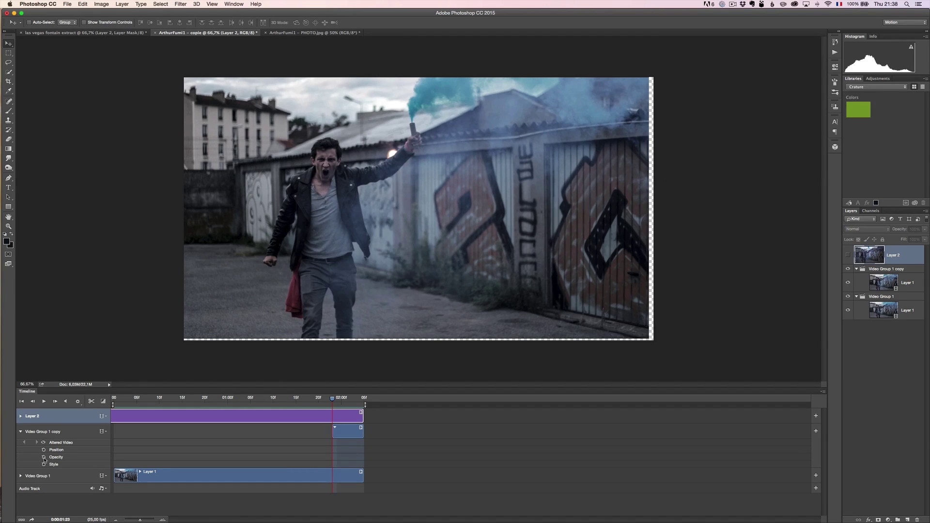
pyautogui.click(44, 458)
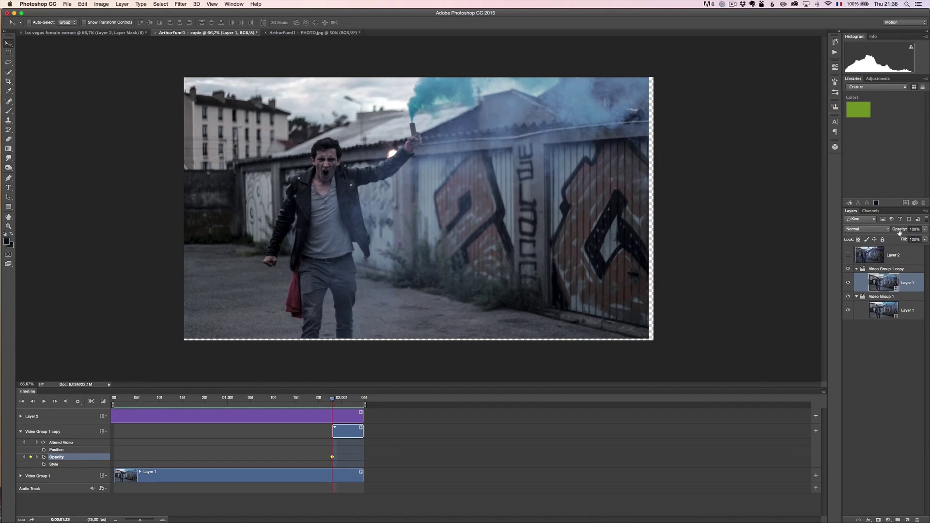
pyautogui.moveTo(900, 232); pyautogui.dragTo(806, 233)
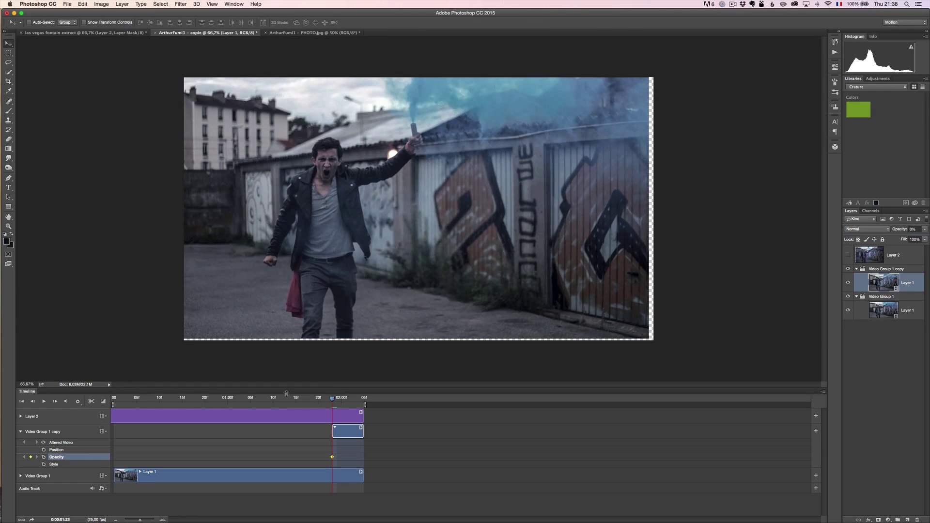
# - Add a 100% opacity keyframe at 2:04 and play back to check the fade
pyautogui.moveTo(332, 400); pyautogui.dragTo(360, 401)
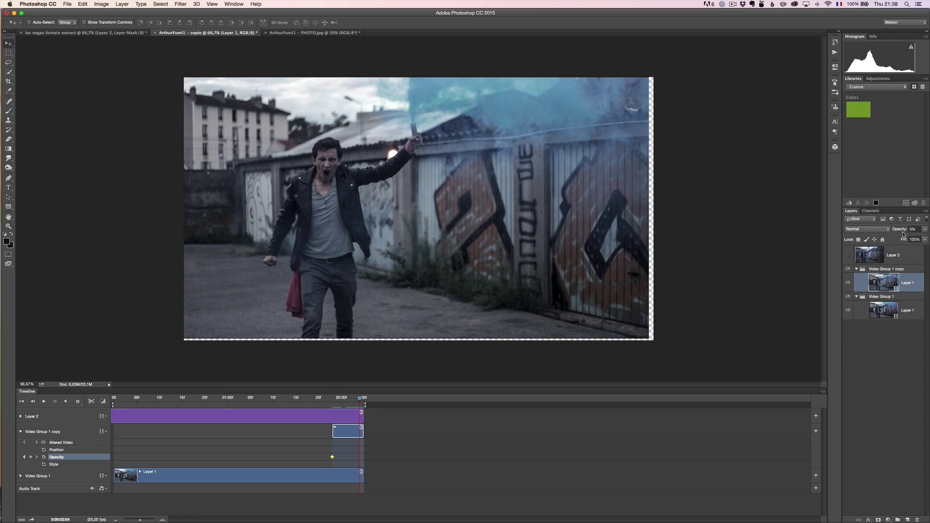
pyautogui.moveTo(902, 231); pyautogui.dragTo(923, 232)
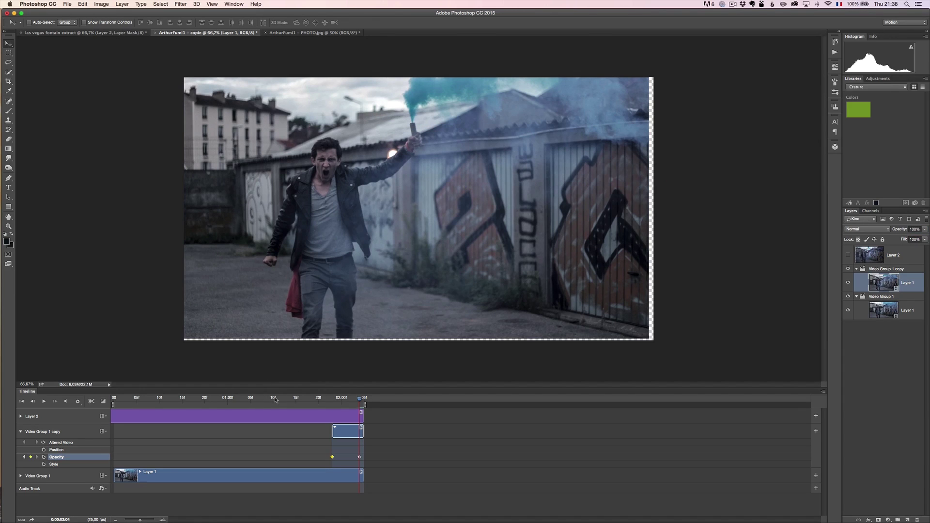
pyautogui.click(44, 402)
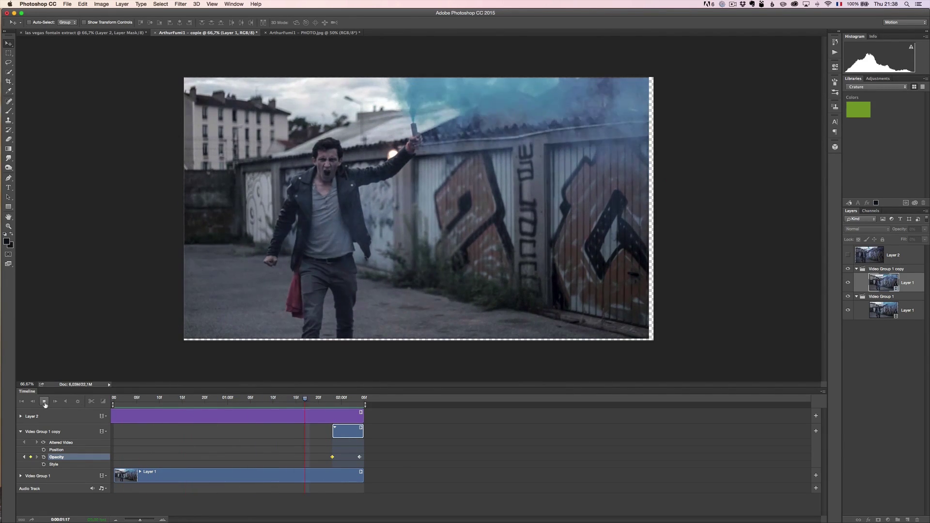
pyautogui.click(45, 405)
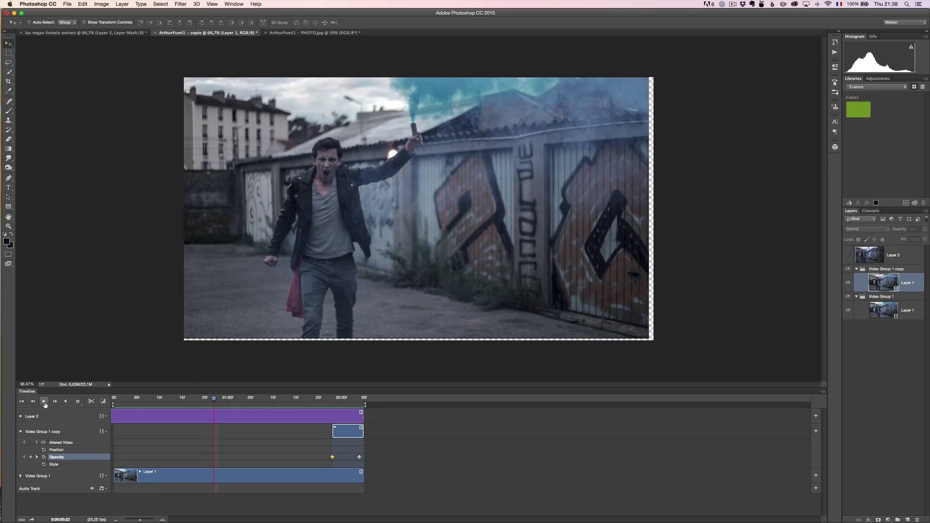
pyautogui.click(903, 257)
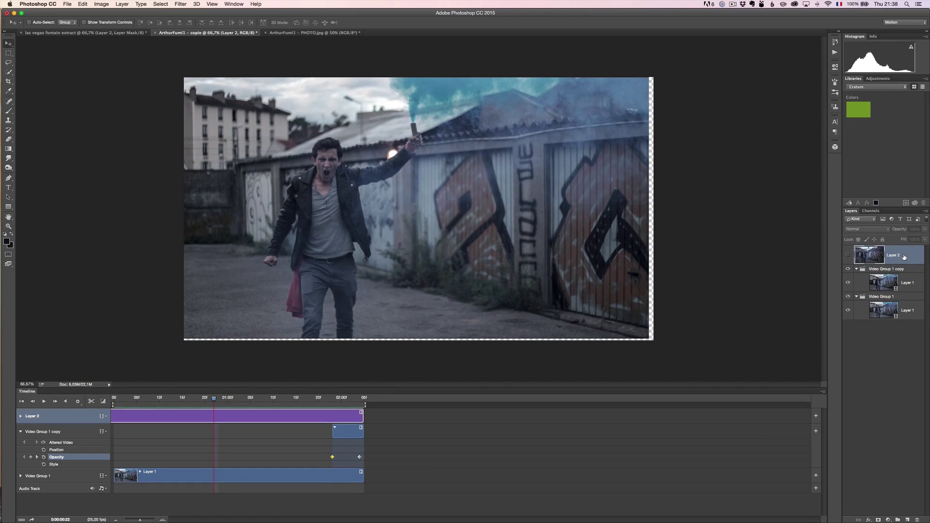
# - Show Layer 2, add a layer mask, and paint black to reveal the moving smoke over the sky
pyautogui.click(848, 256)
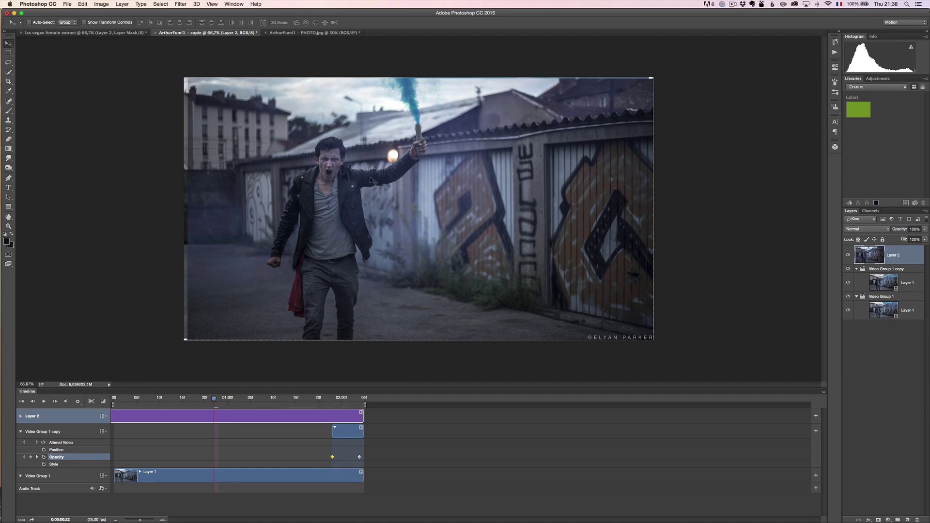
pyautogui.click(879, 520)
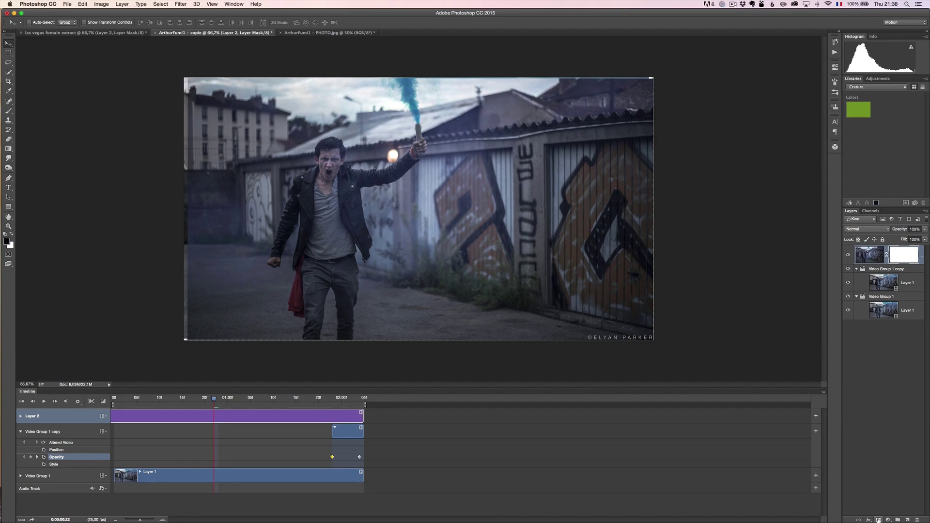
pyautogui.press('b')
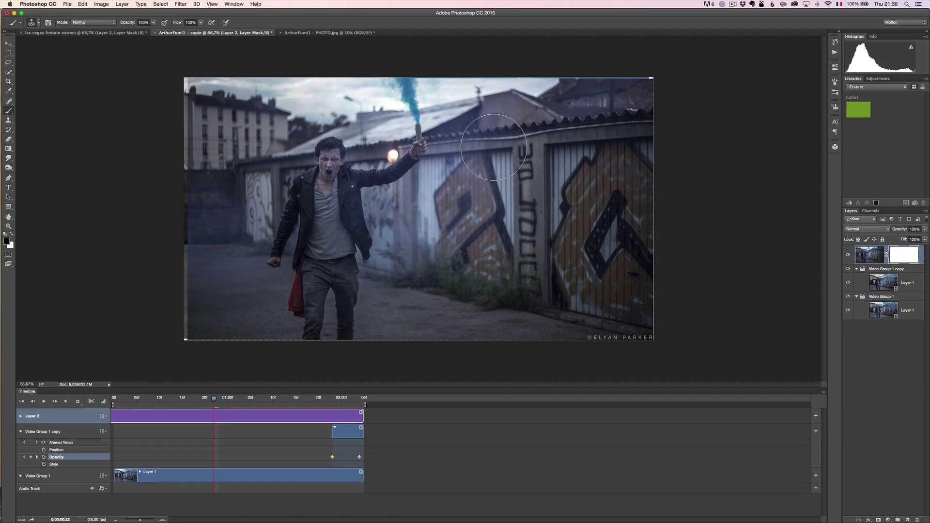
pyautogui.moveTo(414, 109)
pyautogui.mouseDown()
pyautogui.moveTo(504, 123)
pyautogui.moveTo(398, 98)
pyautogui.moveTo(400, 122)
pyautogui.moveTo(474, 144)
pyautogui.moveTo(515, 125)
pyautogui.moveTo(647, 102)
pyautogui.moveTo(537, 123)
pyautogui.mouseUp()
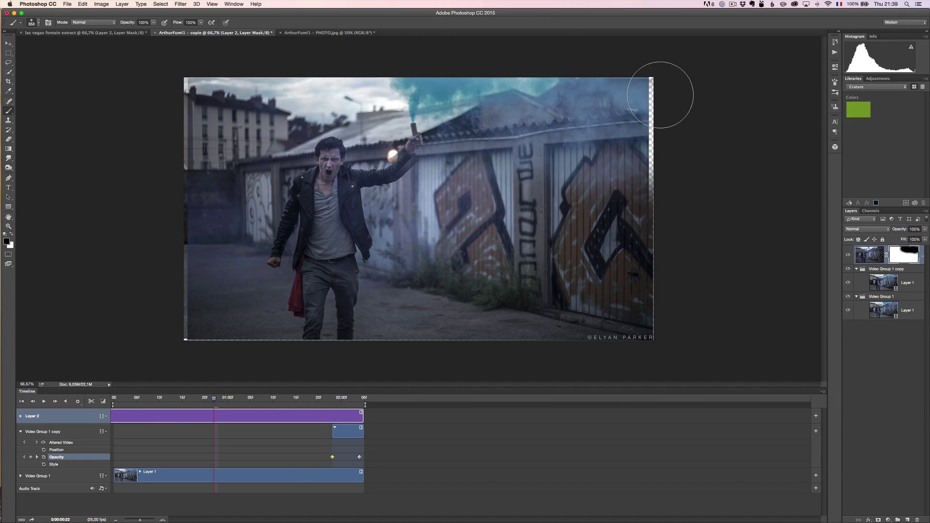
# - Touch up the mask's right and top-right edges with a smaller brush, then preview playback
pyautogui.press('x')
pyautogui.moveTo(669, 94)
pyautogui.mouseDown()
pyautogui.moveTo(662, 181)
pyautogui.moveTo(669, 227)
pyautogui.mouseUp()
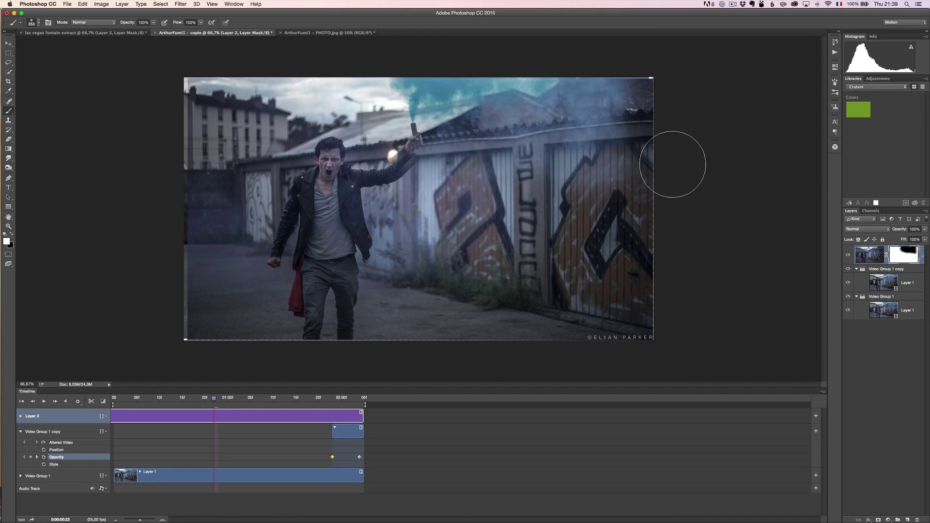
pyautogui.keyDown('ctrl'); pyautogui.keyDown('alt'); pyautogui.moveTo(566, 192); pyautogui.dragTo(531, 191); pyautogui.keyUp('alt'); pyautogui.keyUp('ctrl')
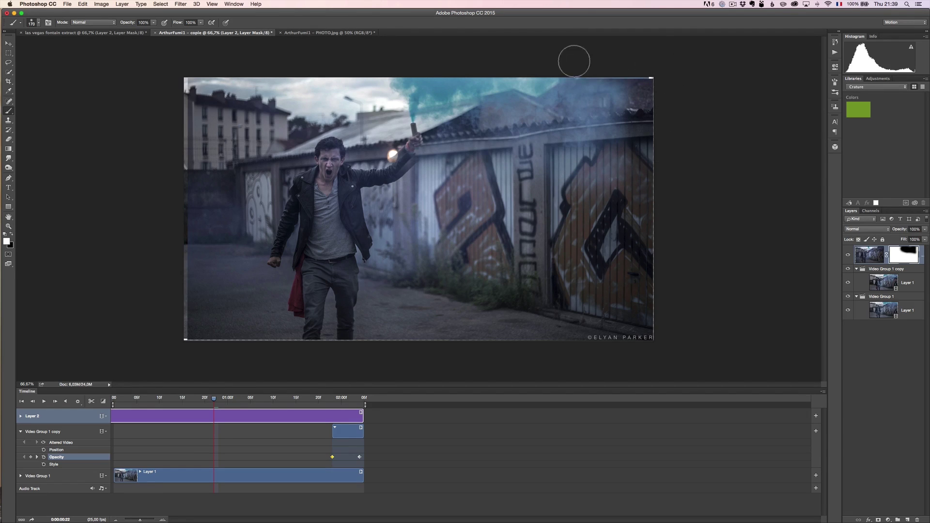
pyautogui.press('x')
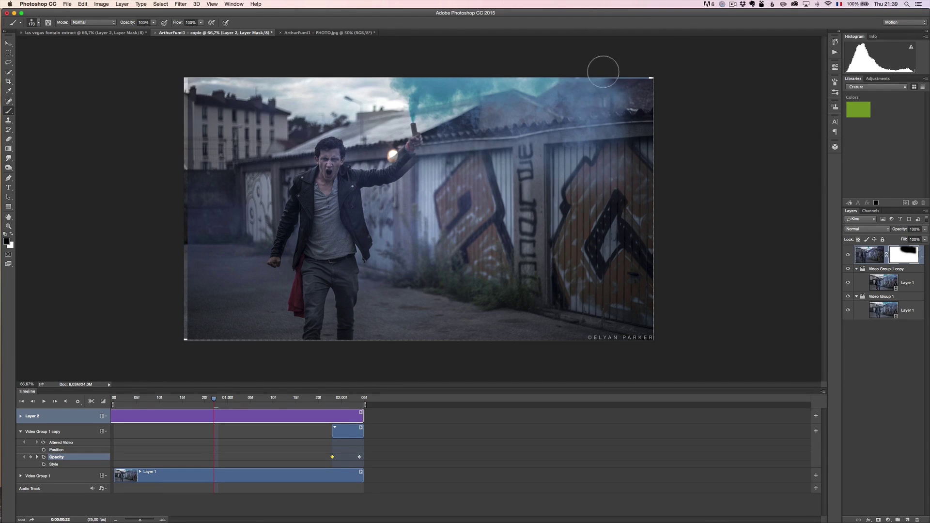
pyautogui.moveTo(626, 78)
pyautogui.mouseDown()
pyautogui.moveTo(612, 103)
pyautogui.moveTo(654, 83)
pyautogui.mouseUp()
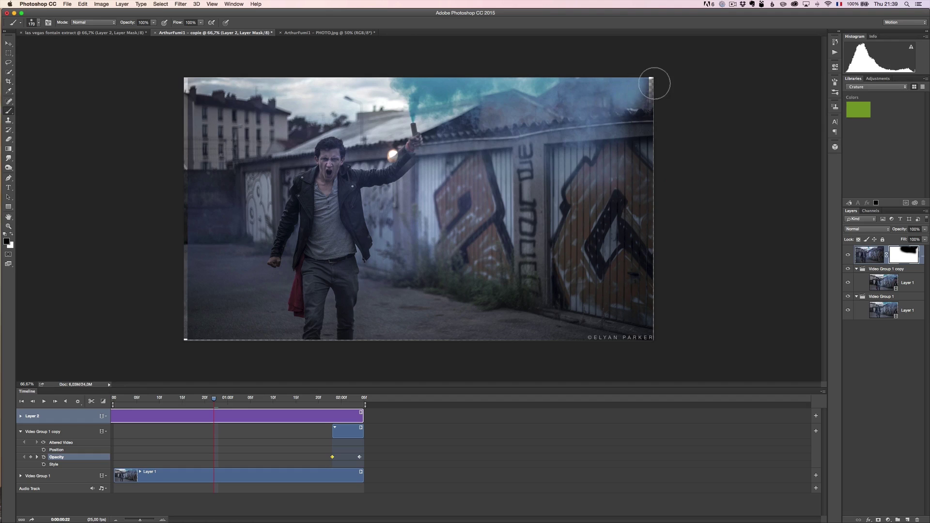
pyautogui.press('x')
pyautogui.click(659, 77)
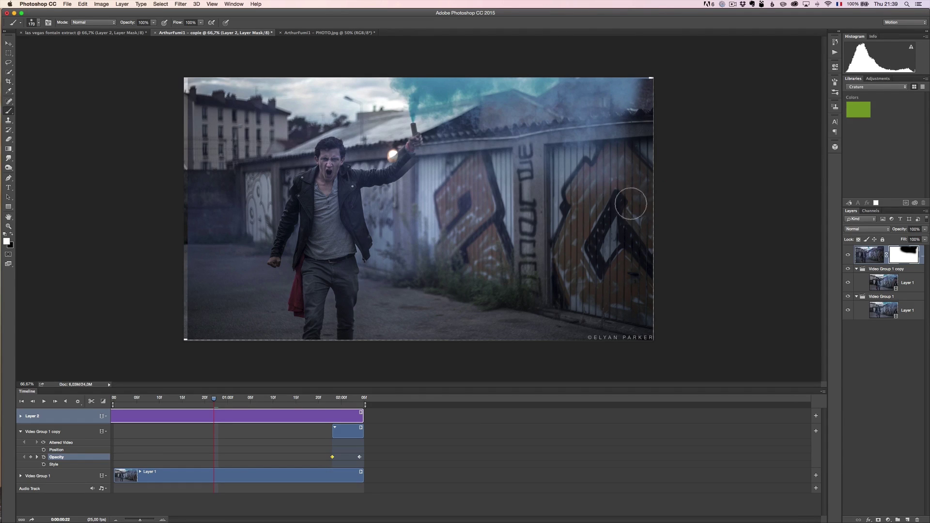
pyautogui.click(49, 401)
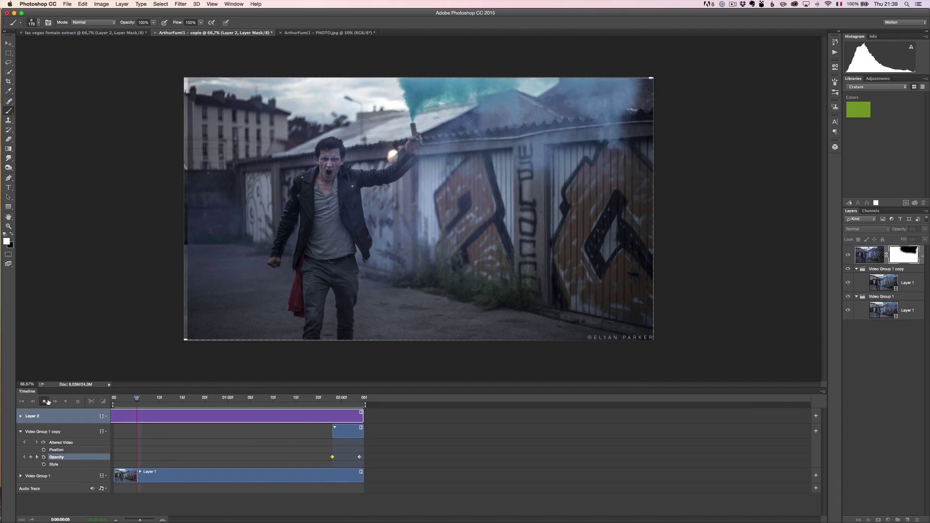
pyautogui.click(49, 401)
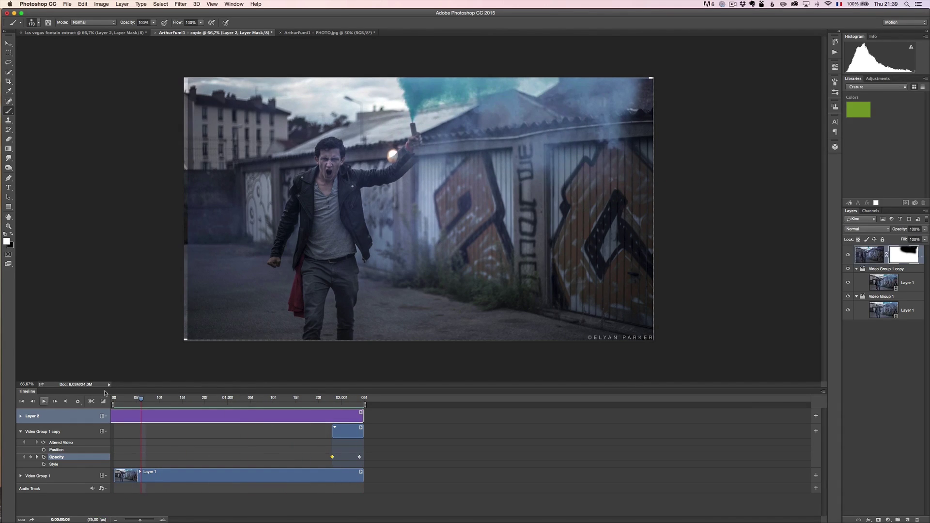
# - Clear the fixed 1920×1080 crop ratio, pull the corners in slightly, and play the cropped loop
pyautogui.click(9, 81)
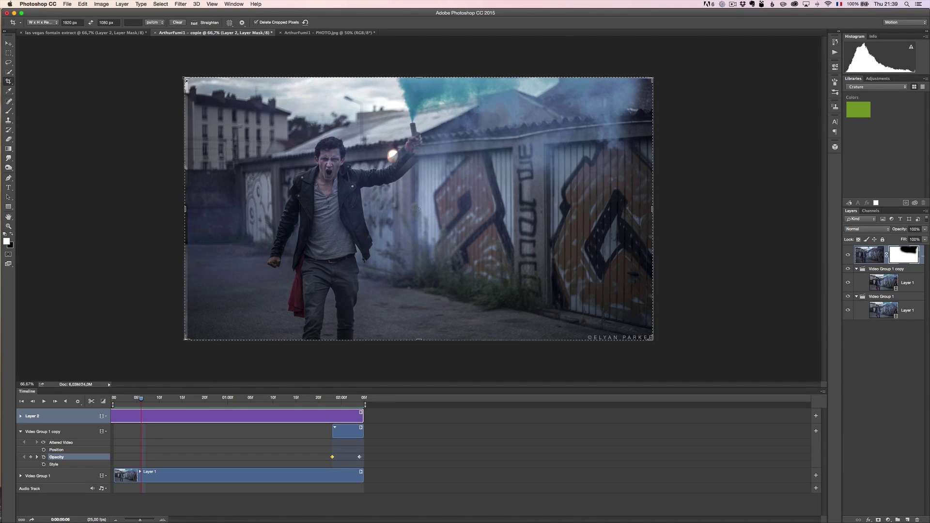
pyautogui.moveTo(186, 79)
pyautogui.mouseDown()
pyautogui.moveTo(193, 82)
pyautogui.moveTo(187, 79)
pyautogui.mouseUp()
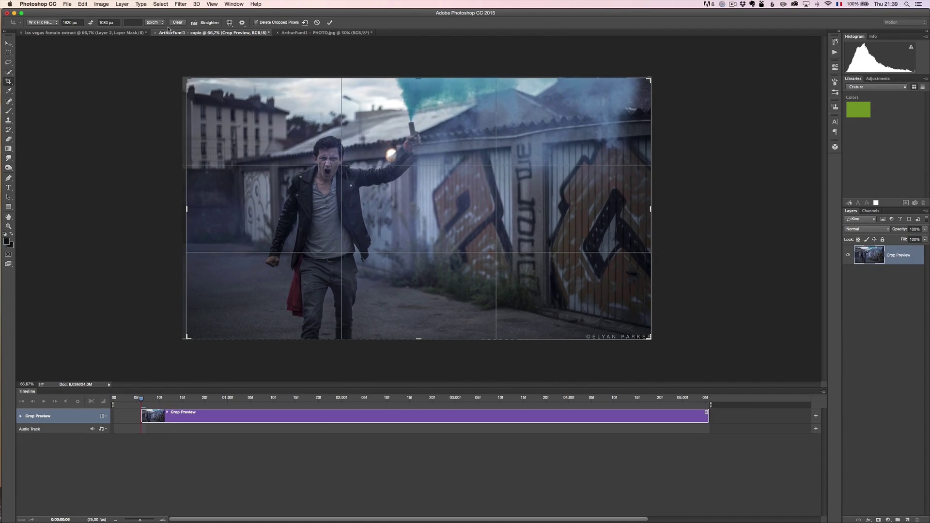
pyautogui.click(178, 23)
pyautogui.moveTo(649, 79)
pyautogui.mouseDown()
pyautogui.moveTo(668, 76)
pyautogui.moveTo(652, 72)
pyautogui.moveTo(651, 84)
pyautogui.mouseUp()
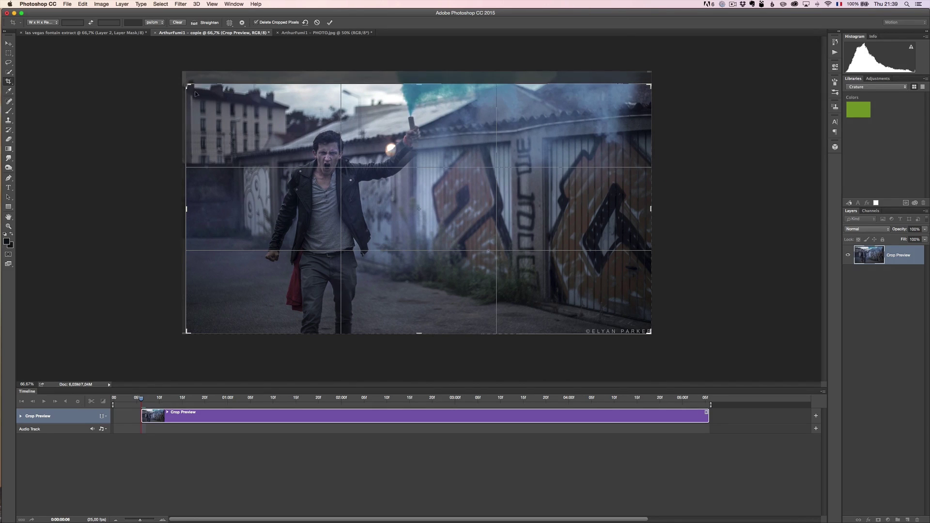
pyautogui.moveTo(189, 88); pyautogui.dragTo(192, 86)
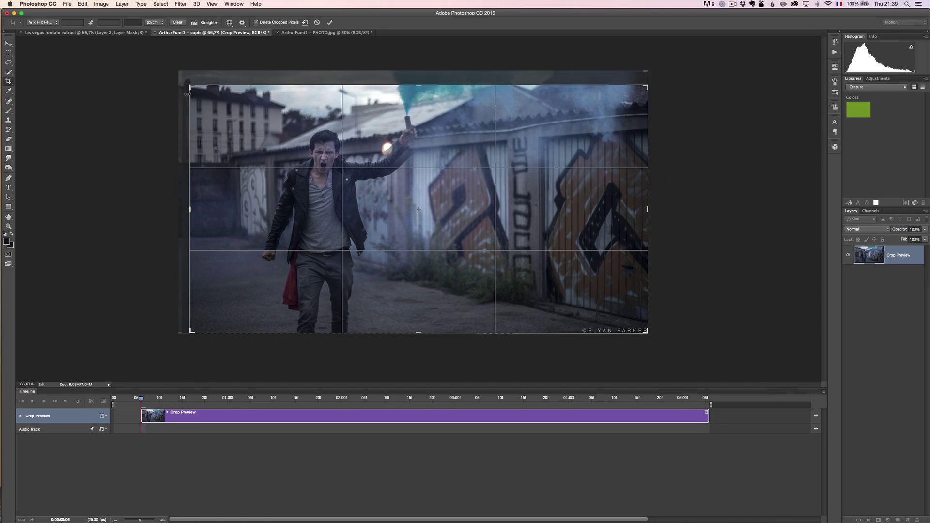
pyautogui.moveTo(190, 87); pyautogui.dragTo(188, 81)
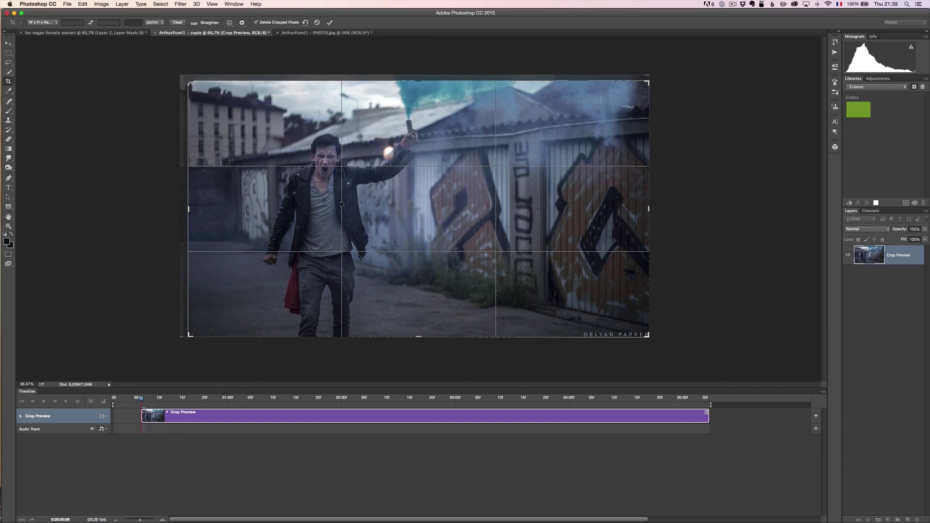
pyautogui.press('Escape')
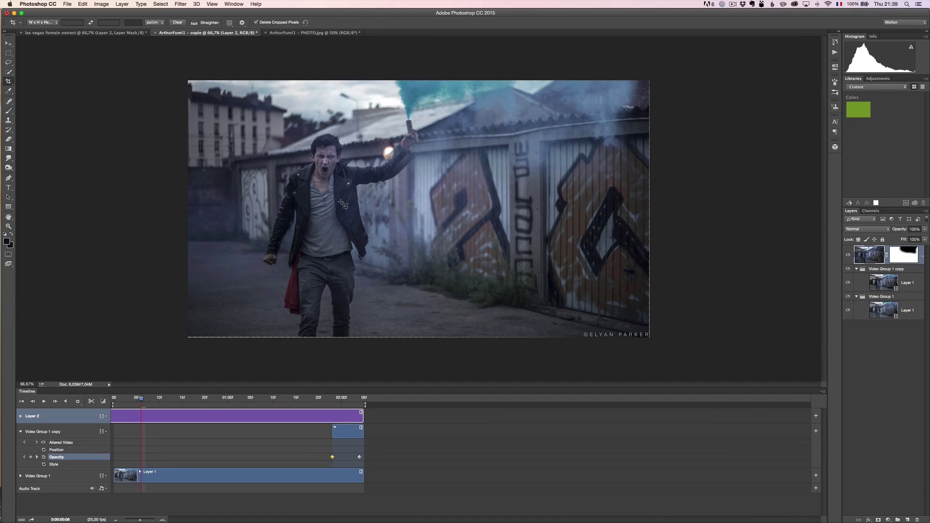
pyautogui.click(43, 401)
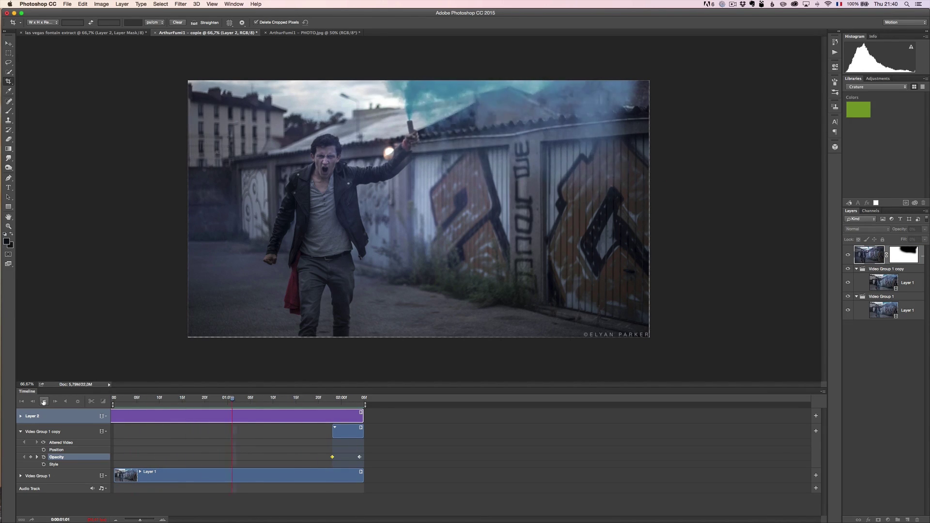
# - On Layer 2's mask, paint white to restore a patch of wall and play back to check
pyautogui.click(43, 402)
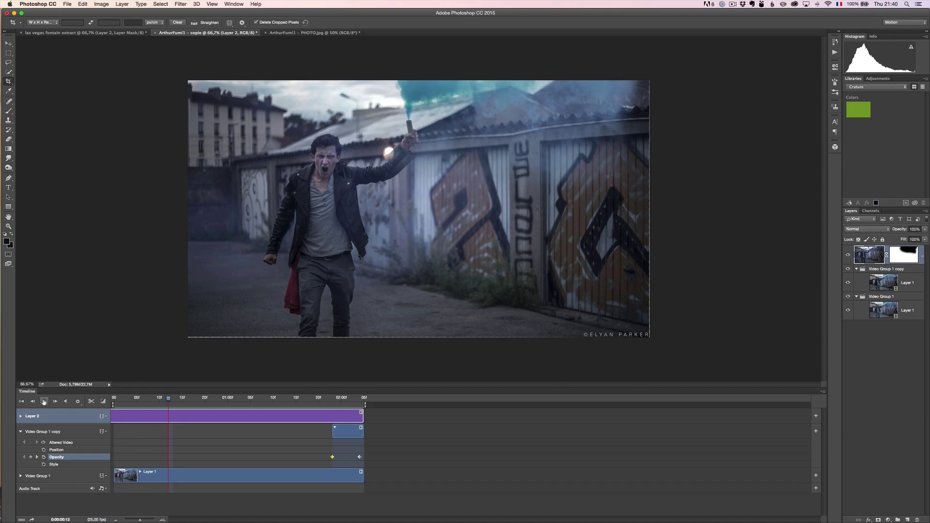
pyautogui.click(906, 257)
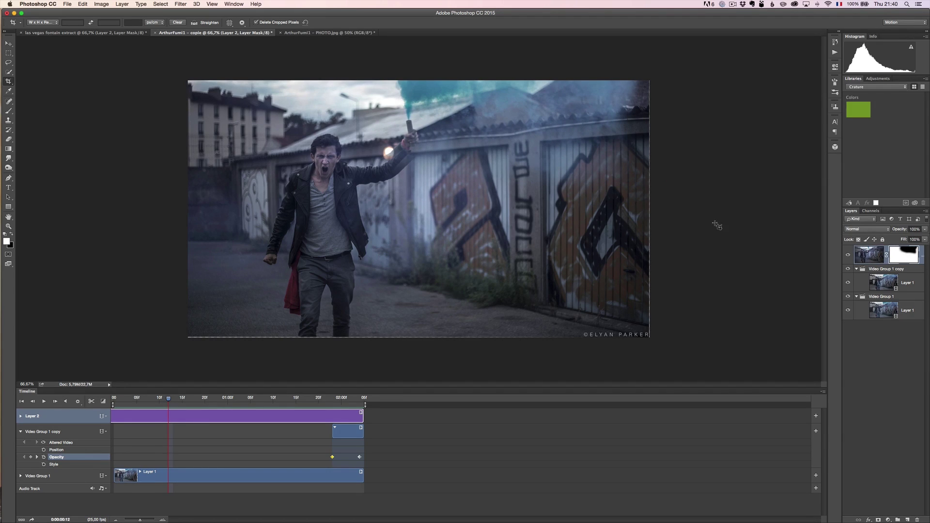
pyautogui.press('b')
pyautogui.press('x')
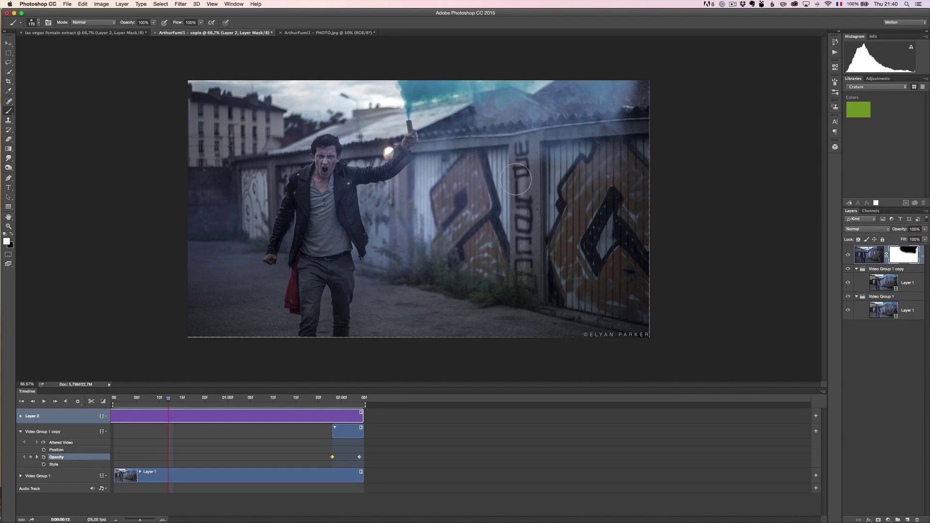
pyautogui.moveTo(518, 178); pyautogui.dragTo(514, 177)
pyautogui.press('x')
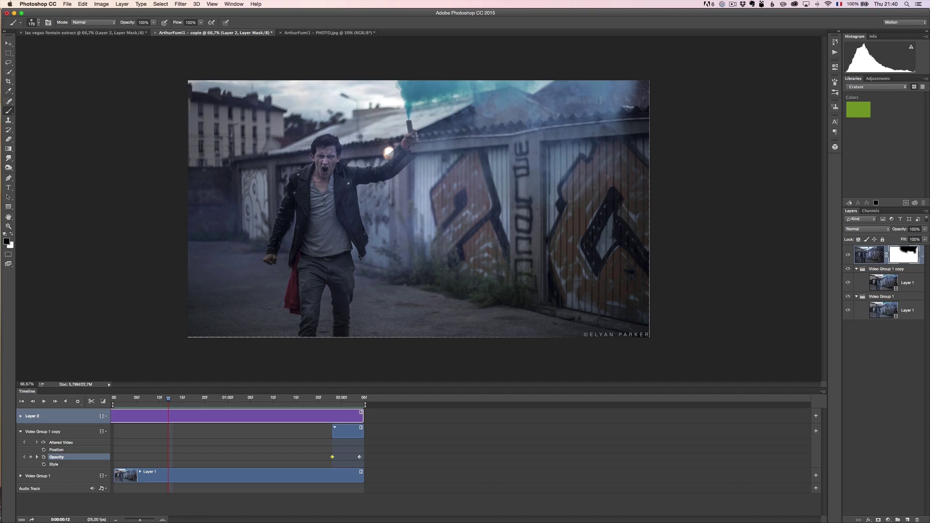
pyautogui.click(44, 401)
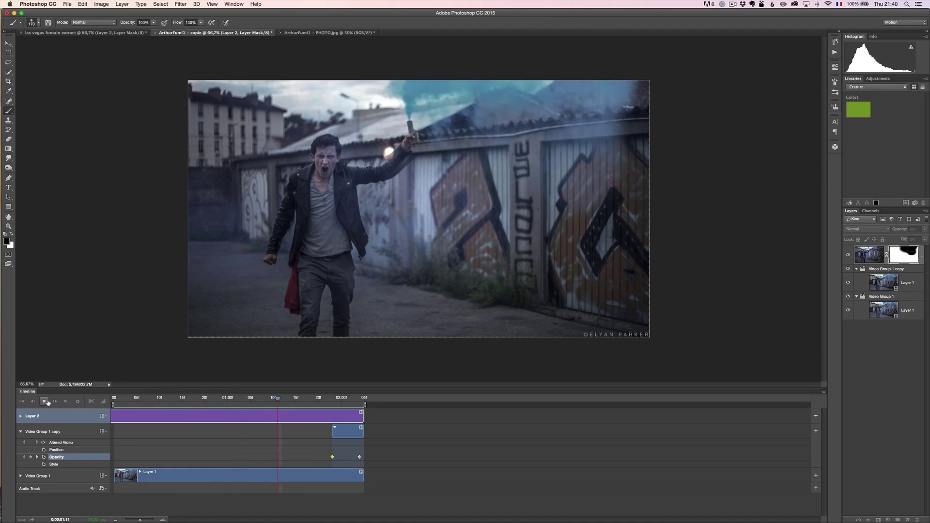
pyautogui.press('space')
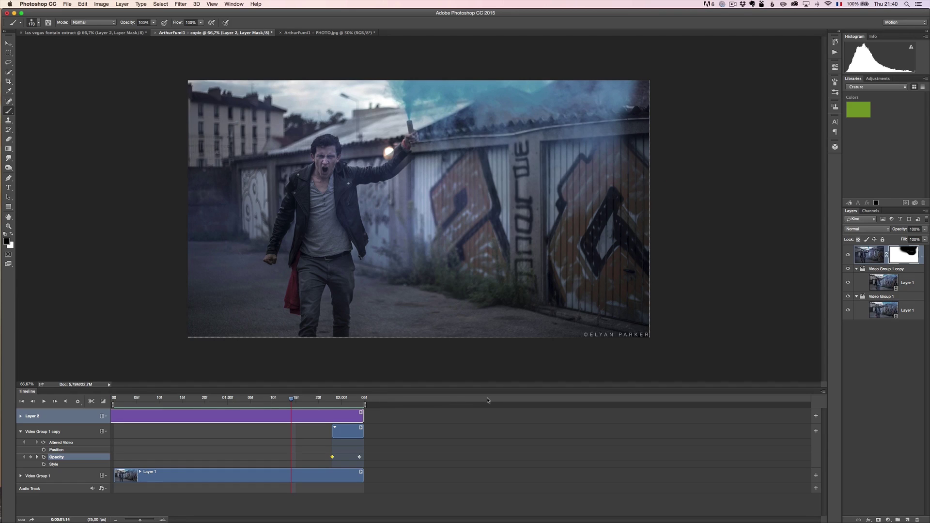
# - At an earlier smoke frame, paint the hand and flare back into view and preview
pyautogui.moveTo(297, 397)
pyautogui.mouseDown()
pyautogui.moveTo(277, 418)
pyautogui.moveTo(182, 414)
pyautogui.mouseUp()
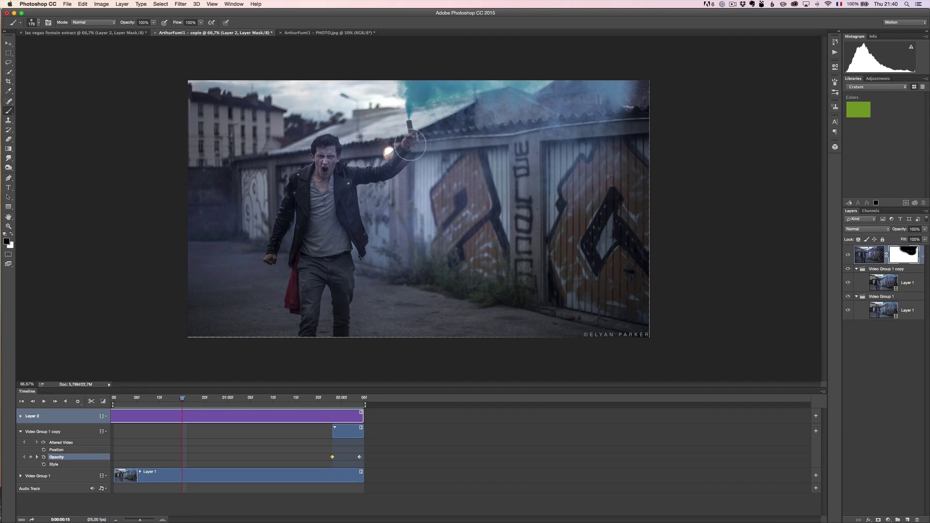
pyautogui.press('x')
pyautogui.moveTo(411, 149)
pyautogui.mouseDown()
pyautogui.moveTo(398, 164)
pyautogui.moveTo(409, 138)
pyautogui.moveTo(416, 154)
pyautogui.moveTo(415, 133)
pyautogui.moveTo(413, 144)
pyautogui.mouseUp()
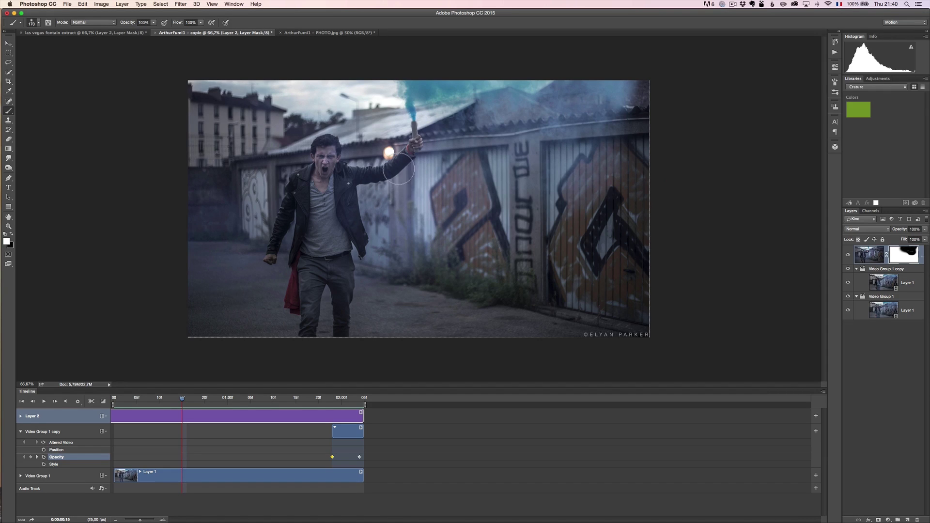
pyautogui.click(44, 402)
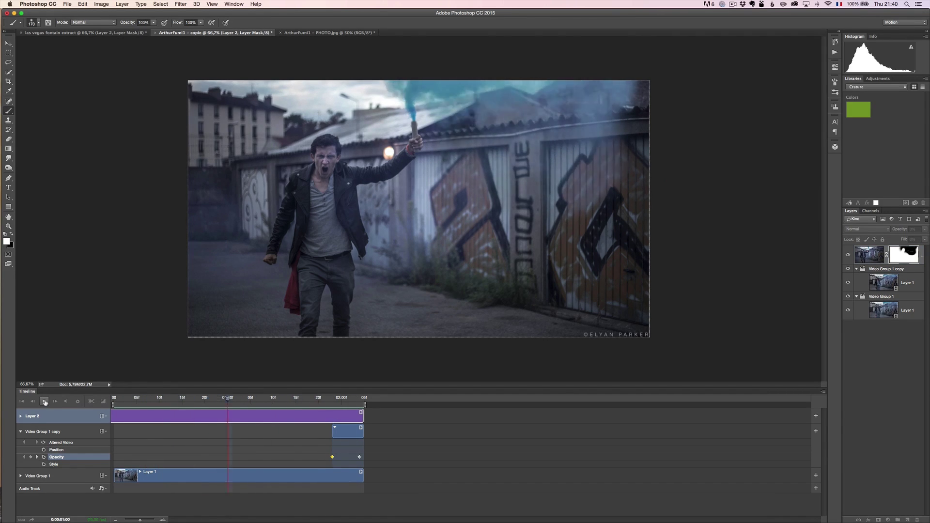
pyautogui.press('space')
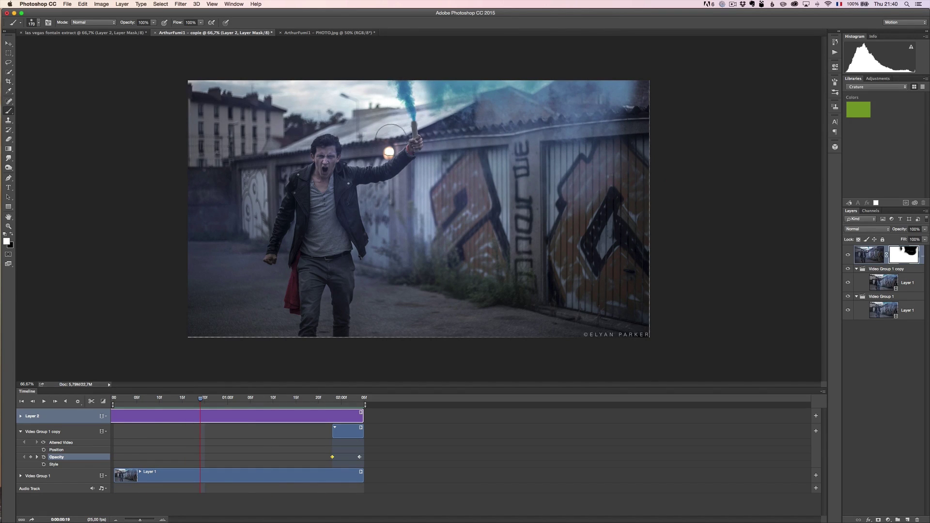
pyautogui.click(46, 402)
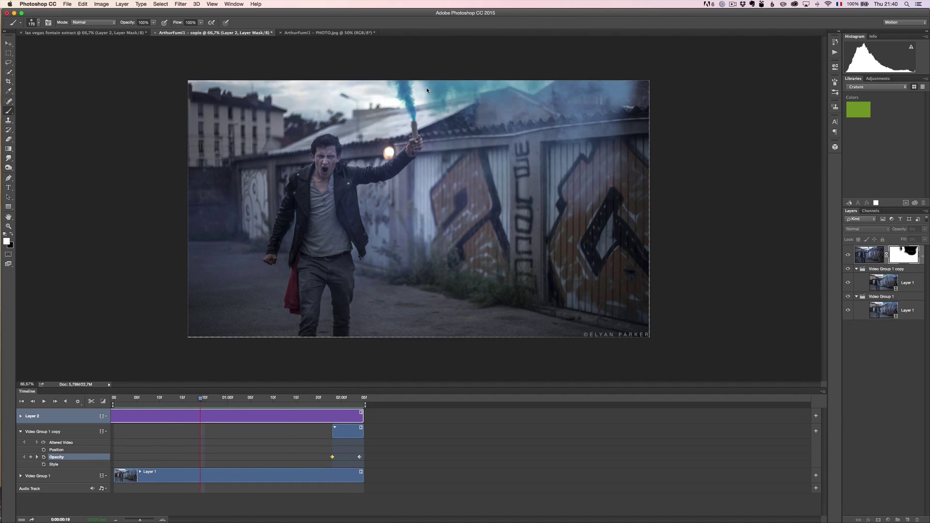
pyautogui.press('space')
# - Mask away the smoke edge near the top with black and review the playback
pyautogui.press('x')
pyautogui.moveTo(420, 84); pyautogui.dragTo(401, 84)
pyautogui.click(45, 401)
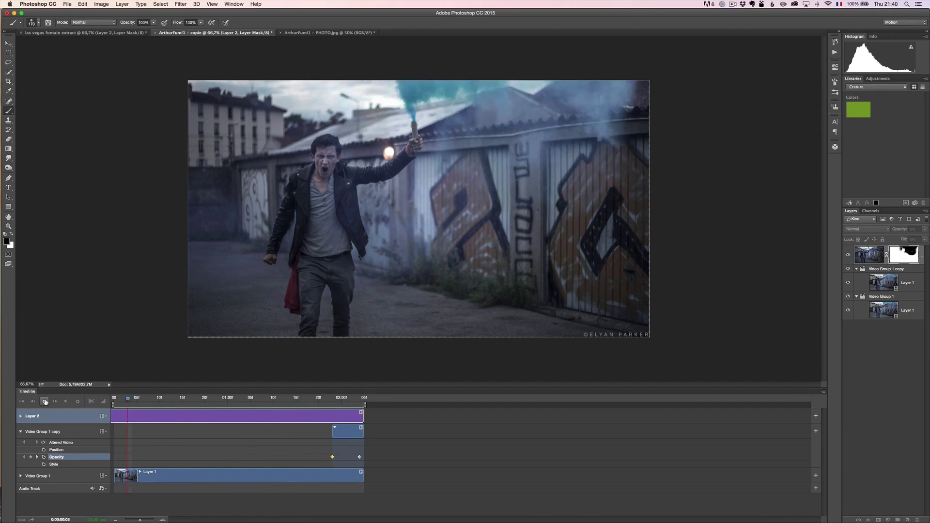
pyautogui.click(45, 402)
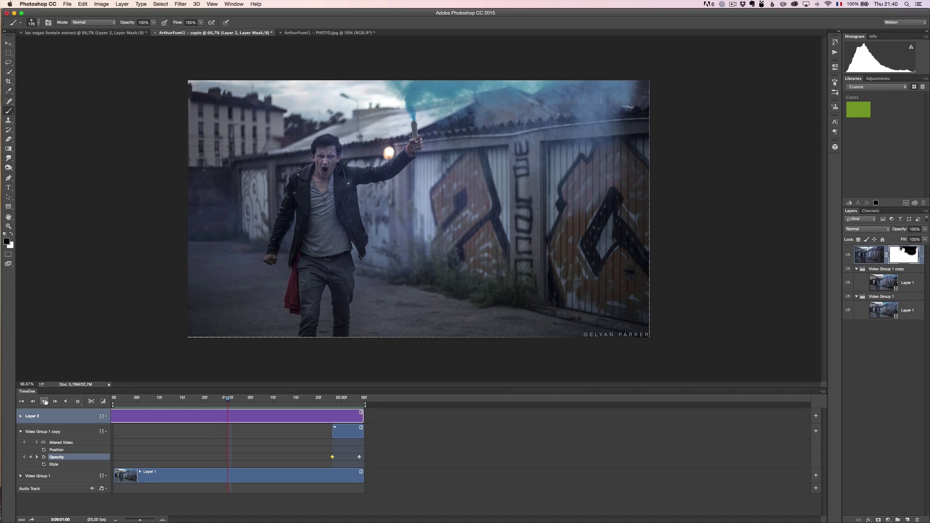
pyautogui.click(67, 4)
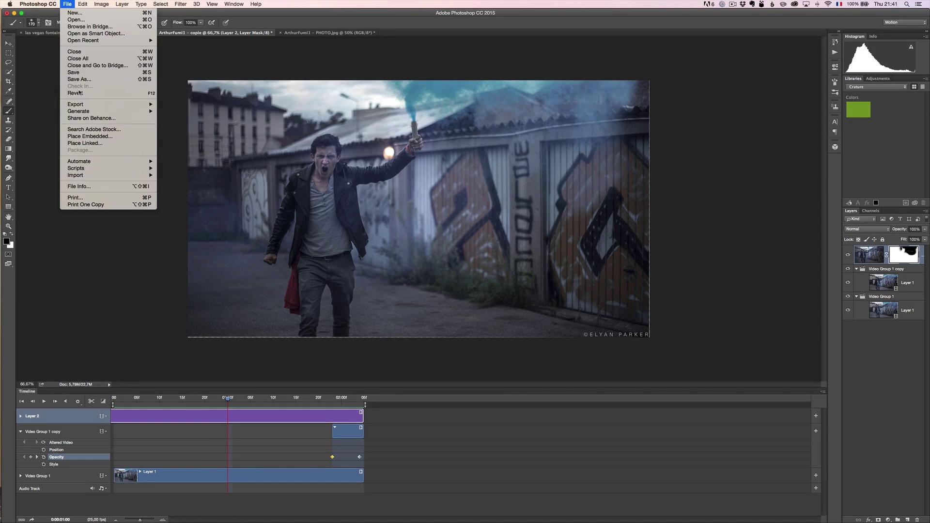
# - In Save for Web (Legacy), set the GIF's image size to 40 percent
pyautogui.moveTo(112, 104)
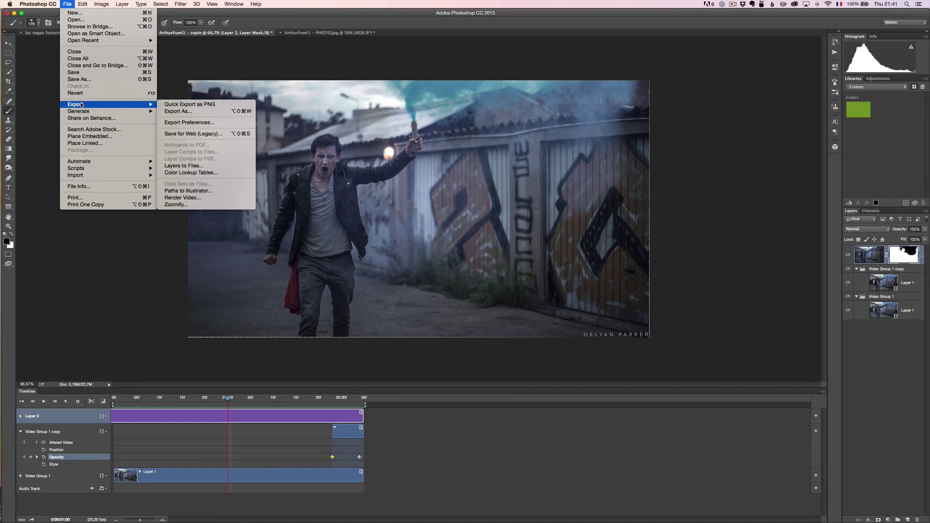
pyautogui.click(200, 134)
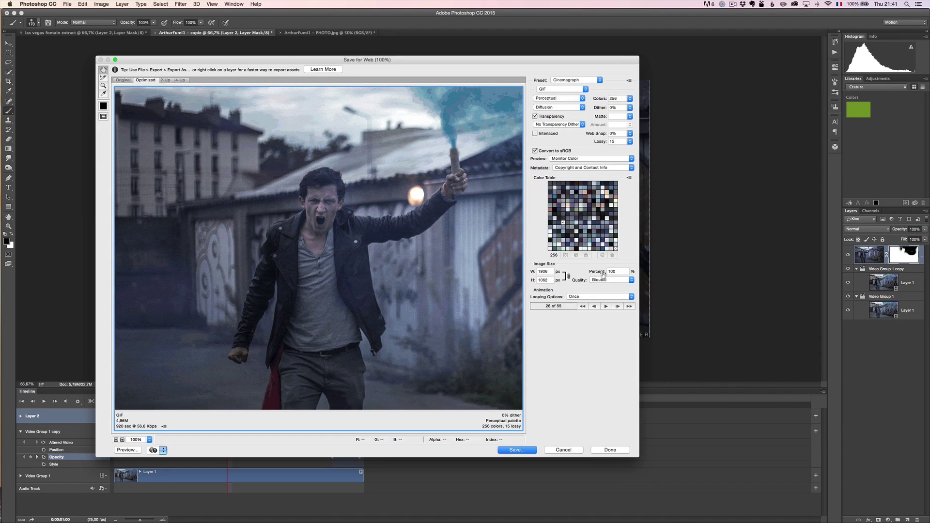
pyautogui.click(621, 272)
pyautogui.write('40')
pyautogui.press('Tab')
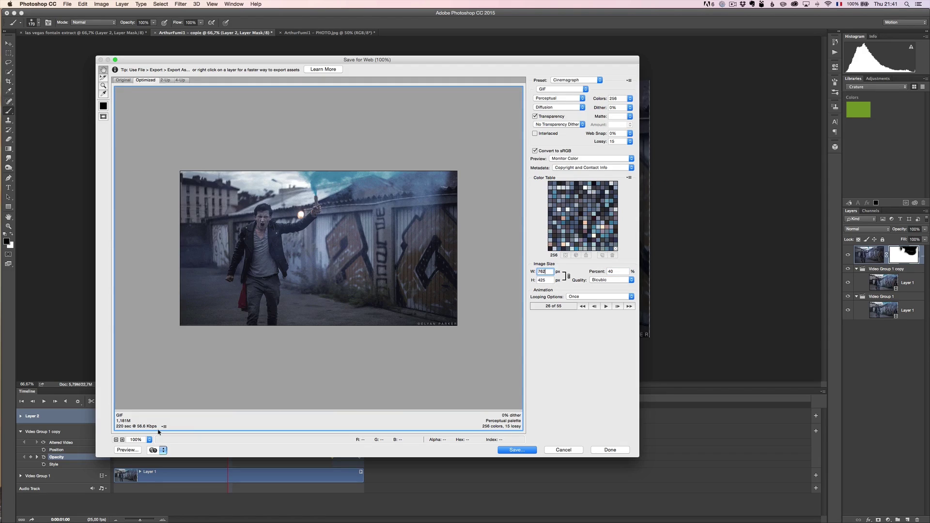
# - Save the GIF as ArthurFumi-final.gif in Episode 215 Cinemagraph, replacing the existing file
pyautogui.click(523, 451)
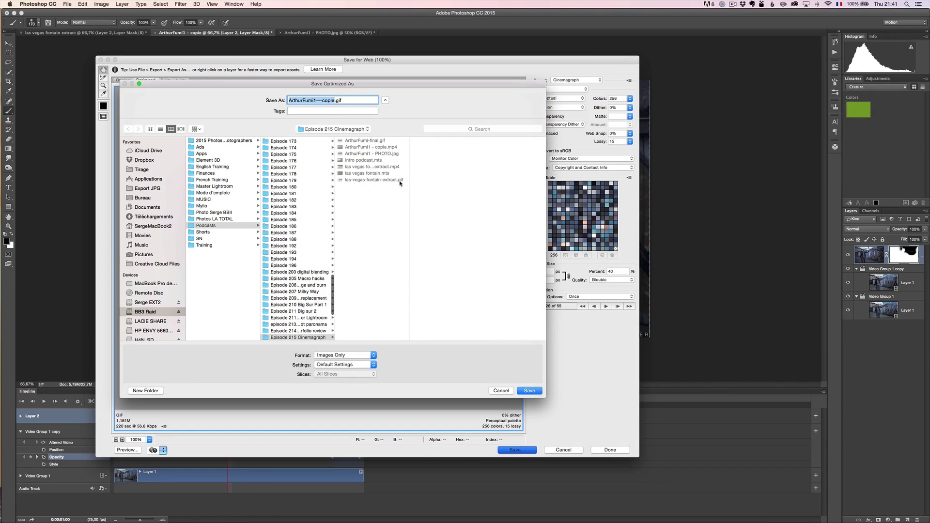
pyautogui.click(380, 141)
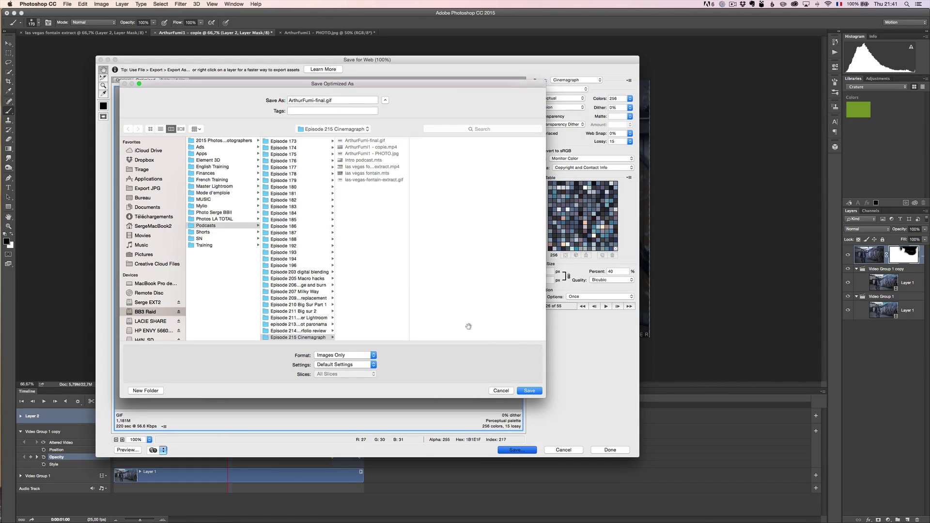
pyautogui.click(531, 392)
pyautogui.click(356, 377)
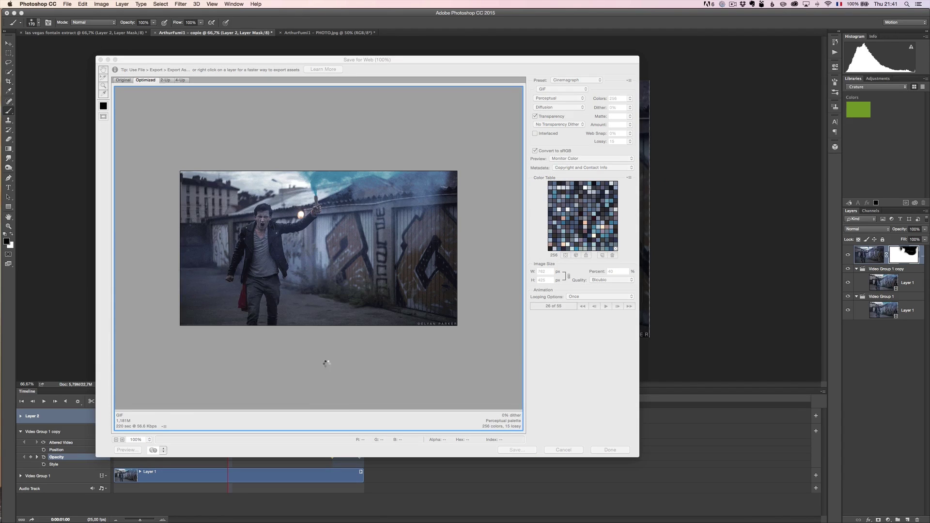
pyautogui.press('super+Tab')
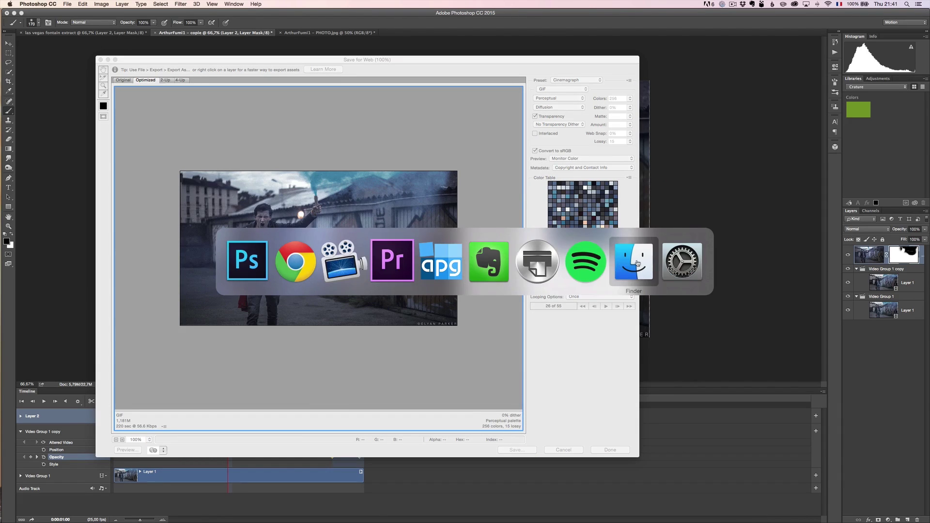
pyautogui.press('super+Tab')
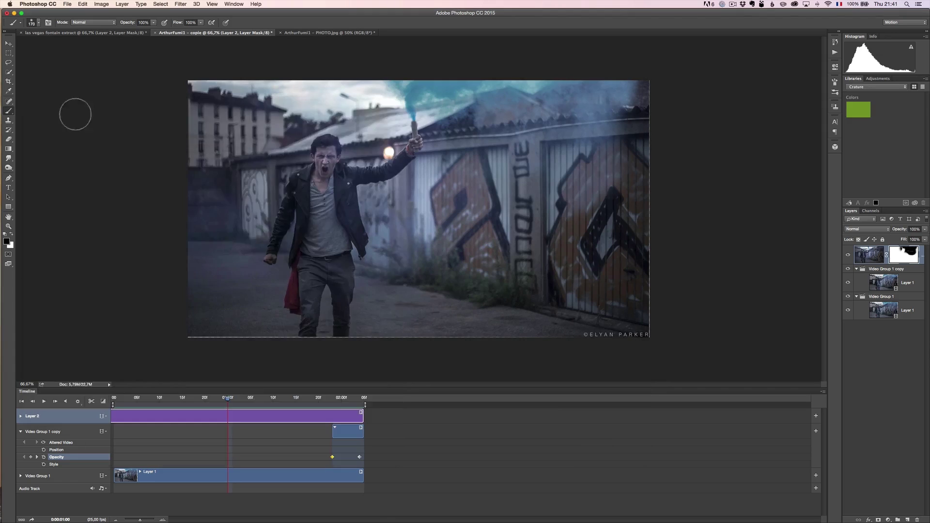
pyautogui.press('super+Tab')
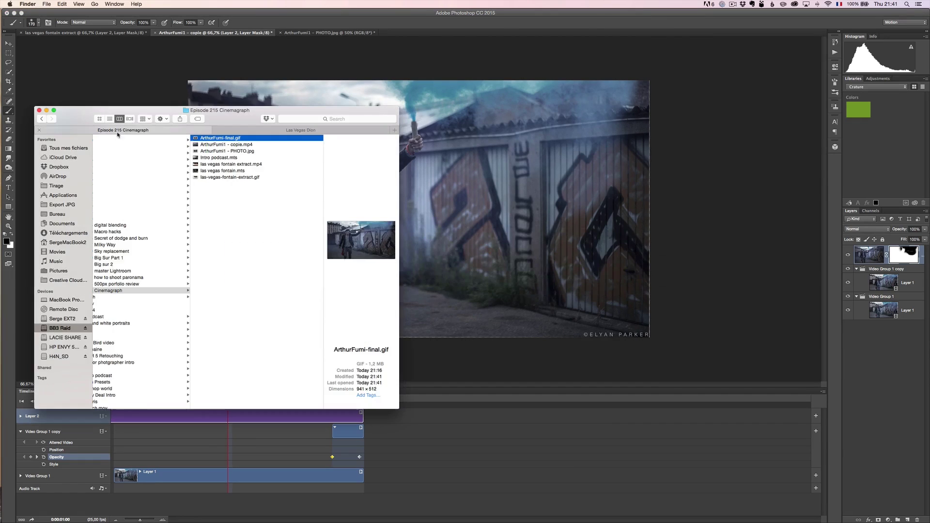
pyautogui.press('space')
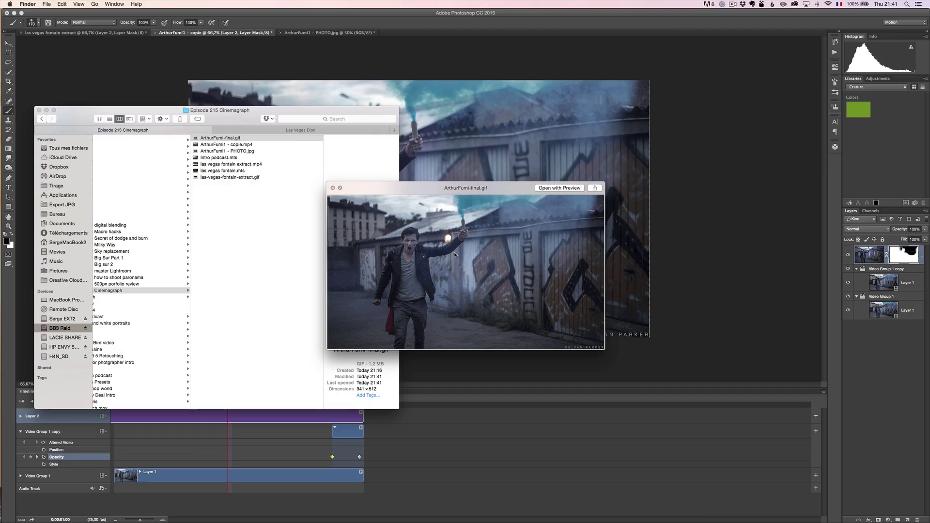
pyautogui.press('space')
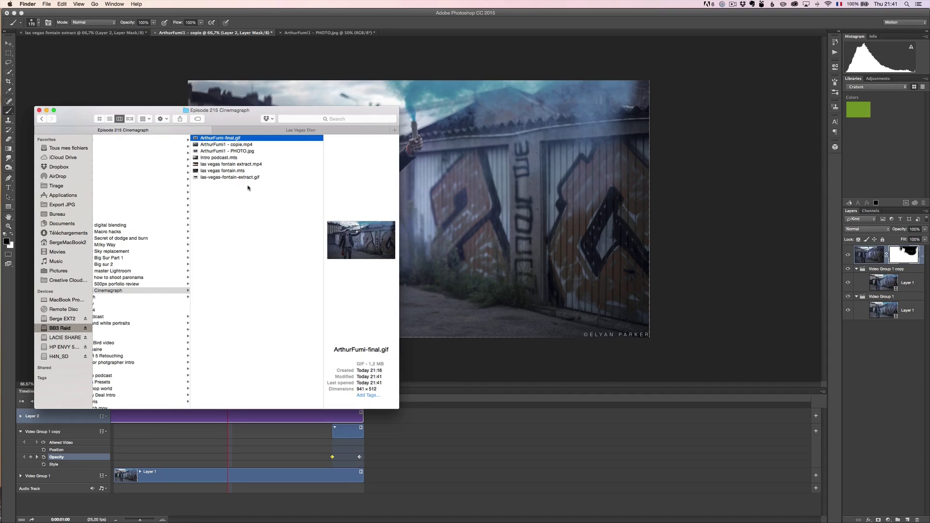
pyautogui.click(244, 178)
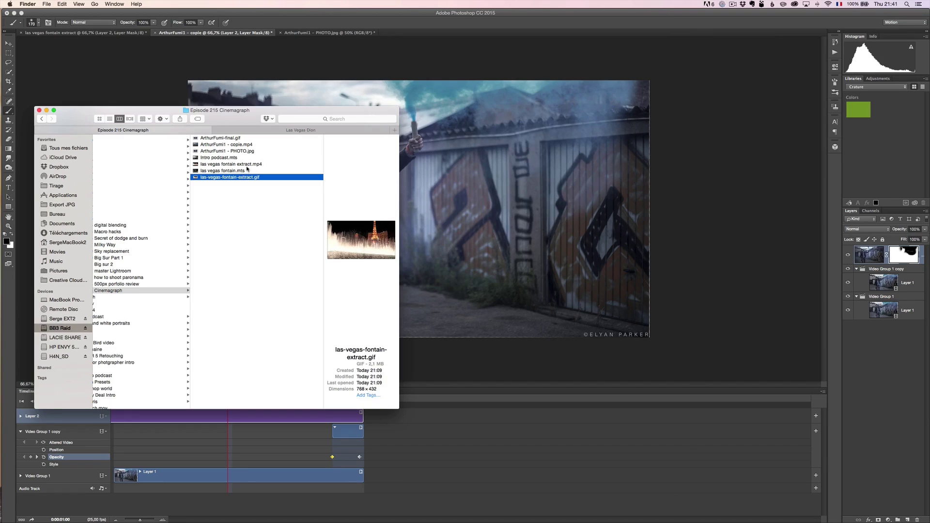
pyautogui.click(247, 165)
pyautogui.press('space')
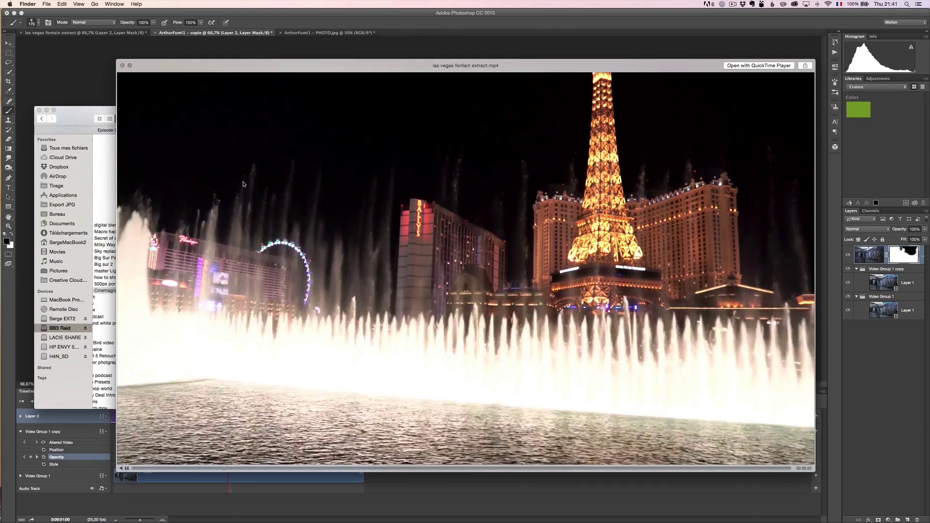
pyautogui.press('space')
pyautogui.click(250, 177)
pyautogui.press('space')
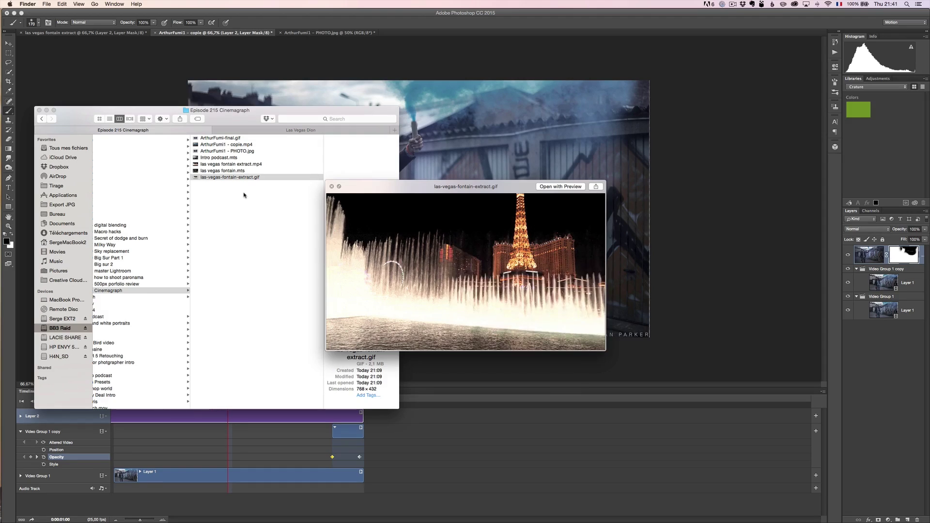
pyautogui.press('space')
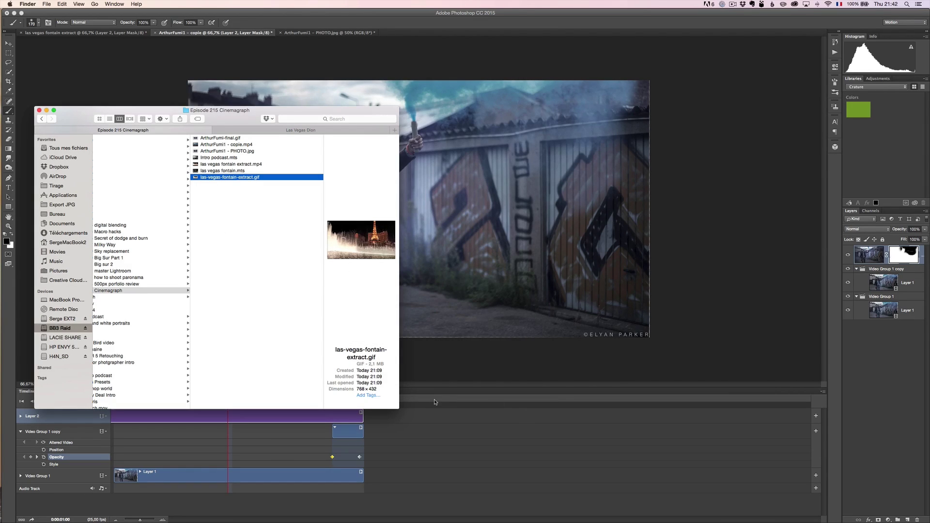
pyautogui.click(439, 364)
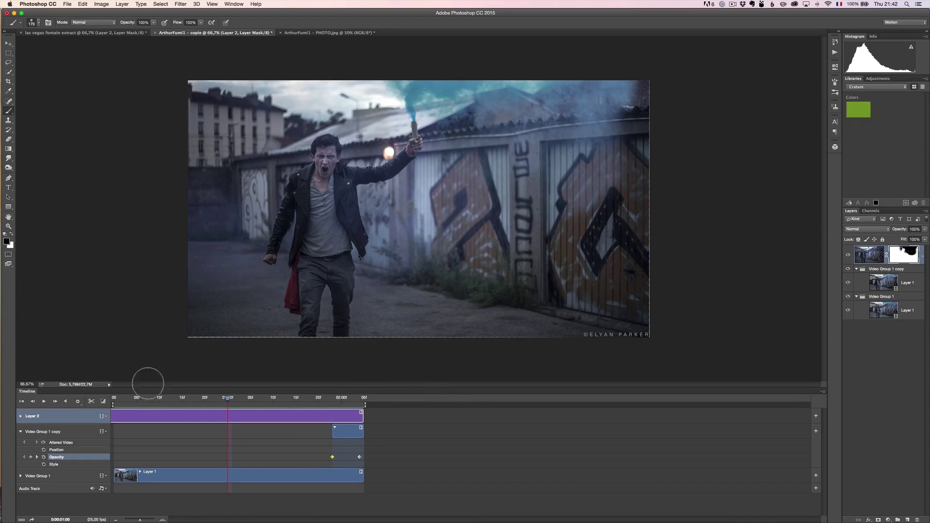
# - Move the timeline playhead from 01:00 to 01:05 to inspect that smoke frame
pyautogui.moveTo(227, 399); pyautogui.dragTo(253, 403)
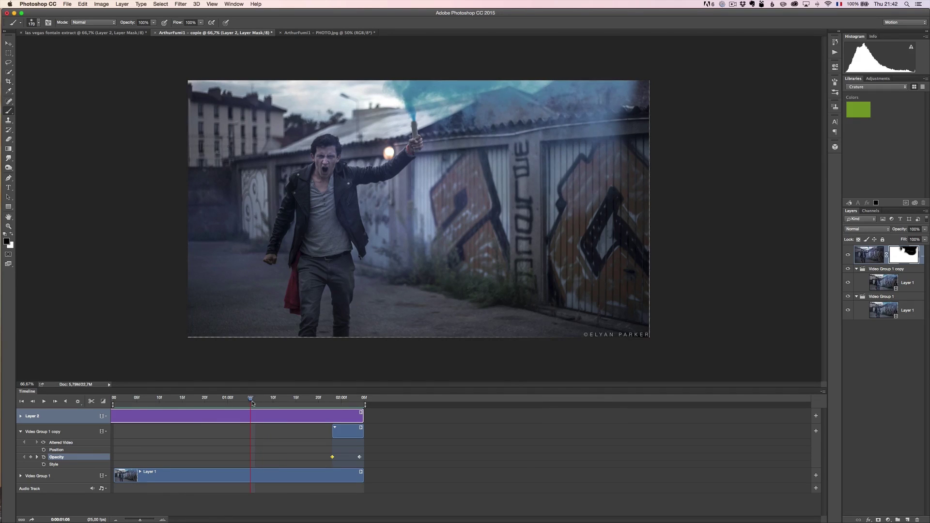